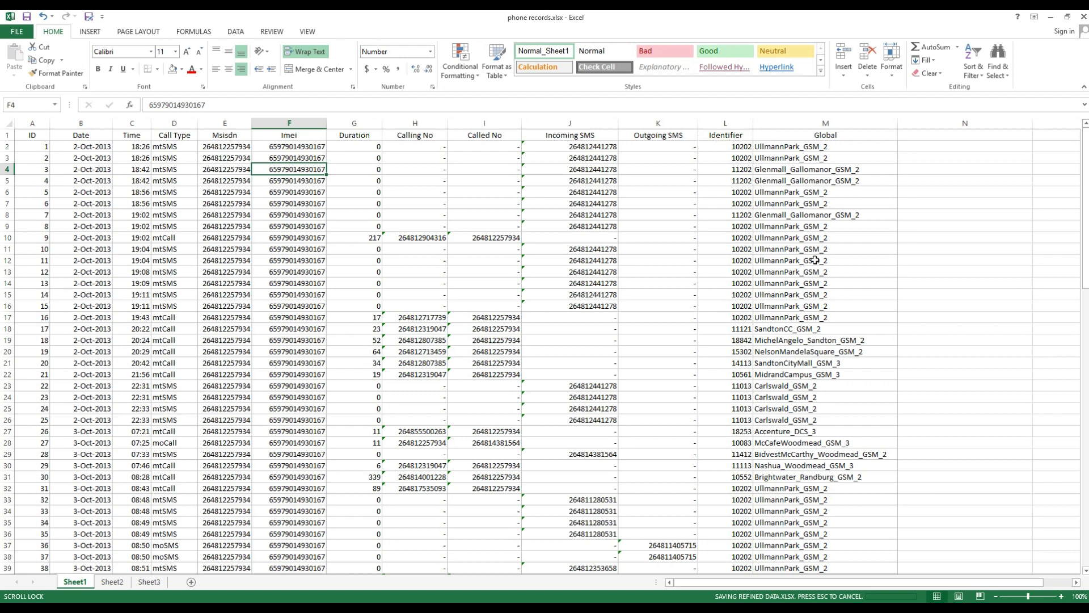
Switch from the phone records workbook to Maltego and start importing a graph from a table, continuing past the tutorial
scroll(840, 305, down, 6)
scroll(842, 305, up, 5)
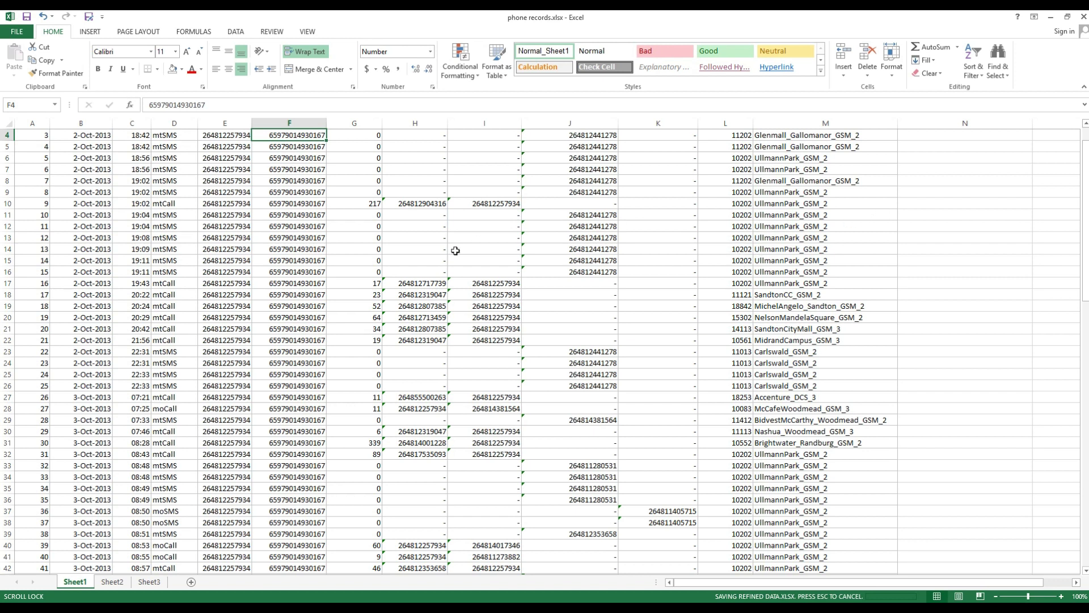
scroll(695, 252, down, 3)
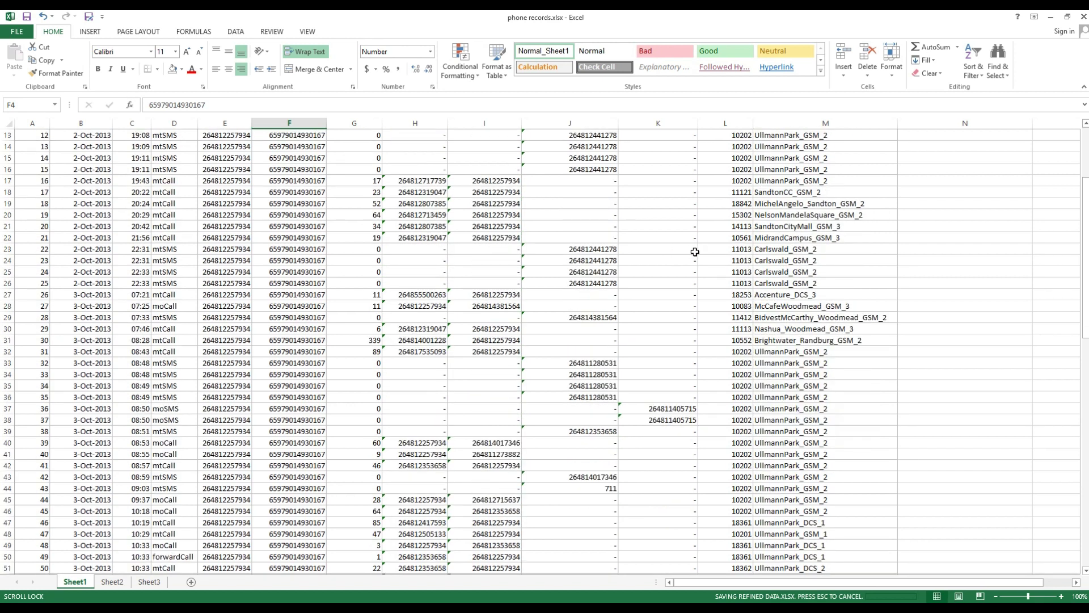
scroll(695, 248, up, 4)
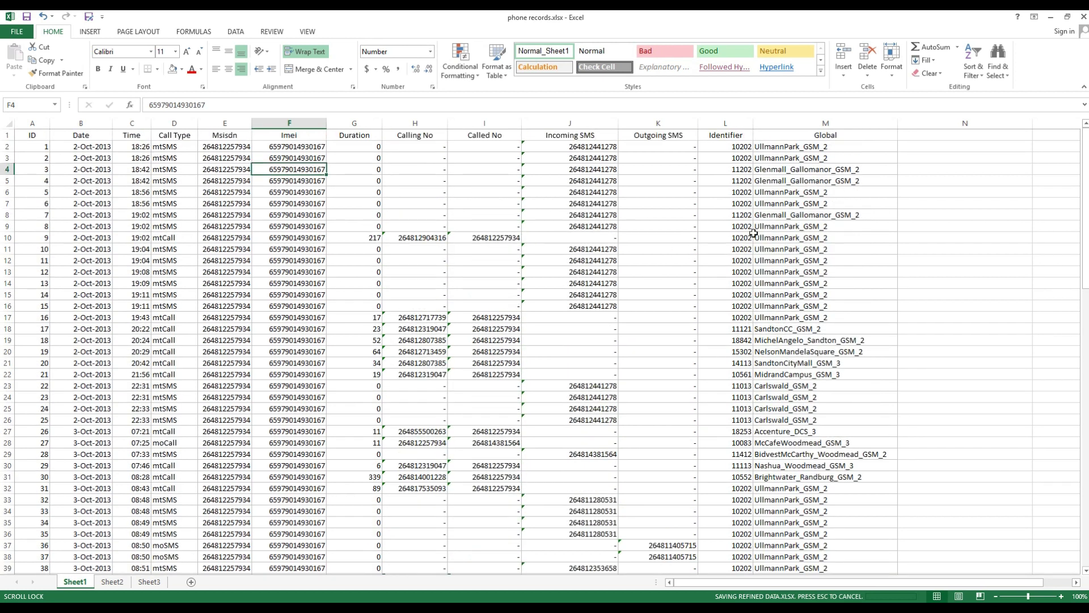
click(1053, 17)
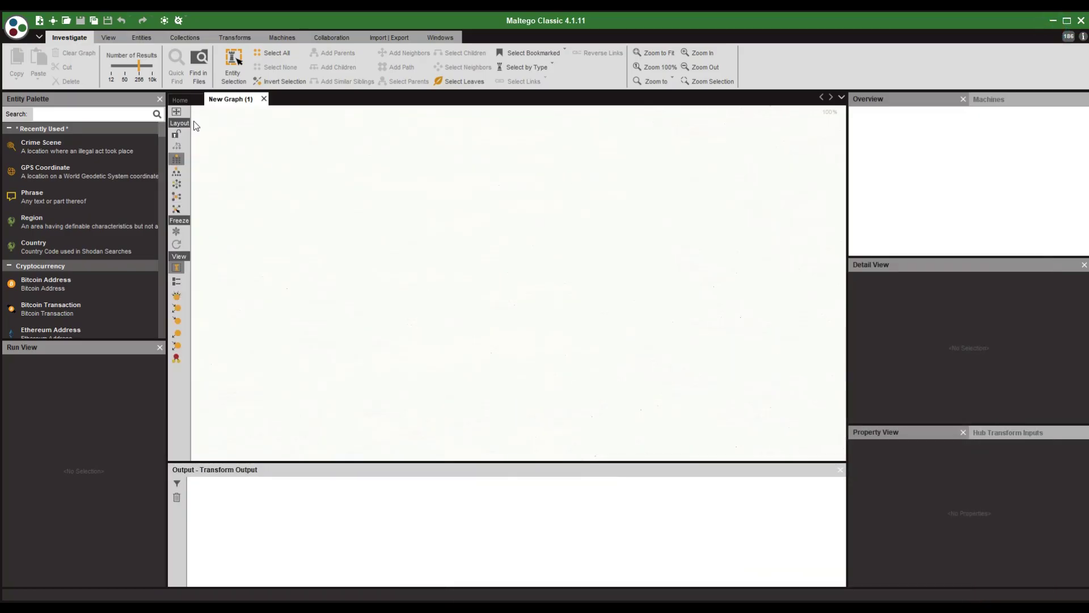
click(16, 26)
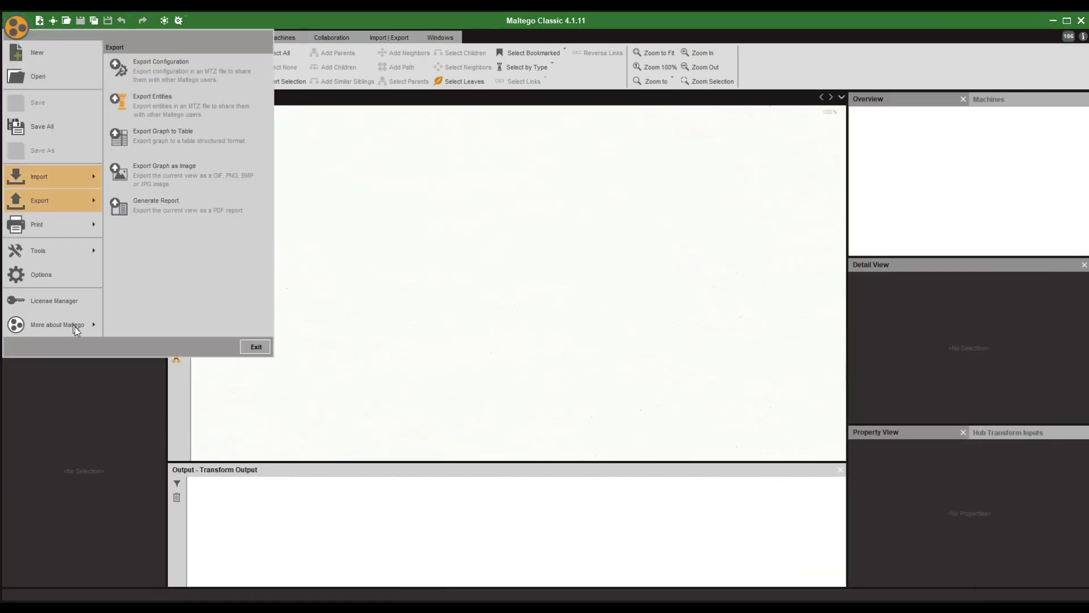
mouse_move(54, 177)
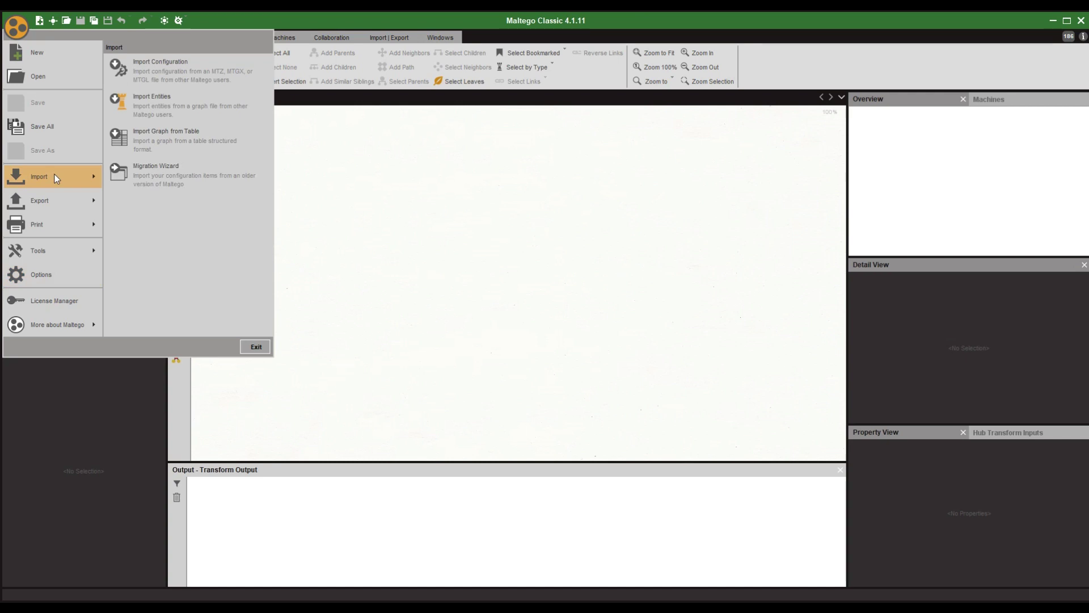
click(170, 148)
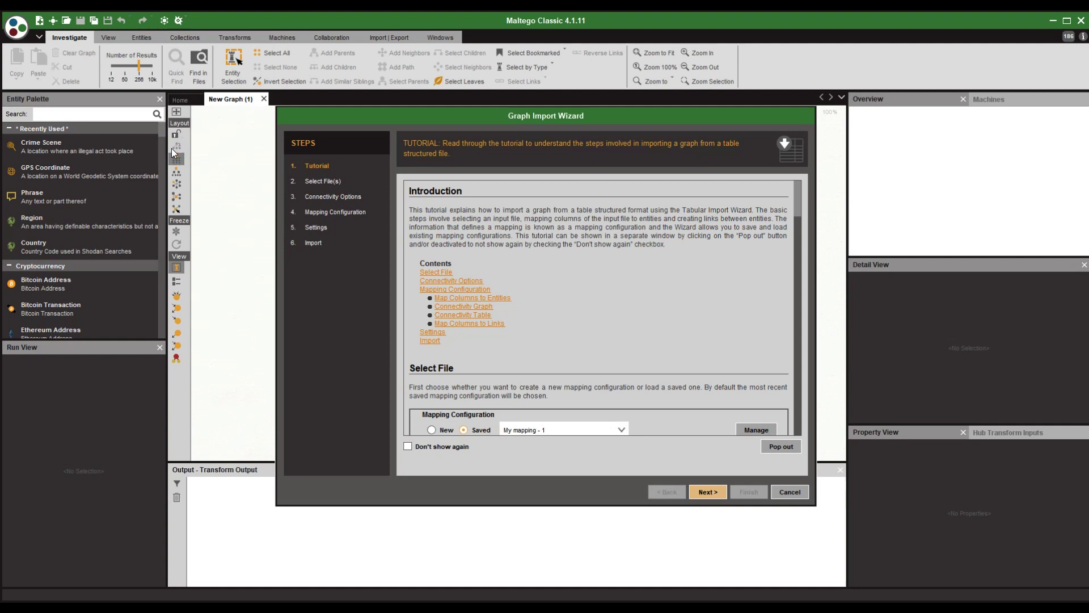
click(708, 490)
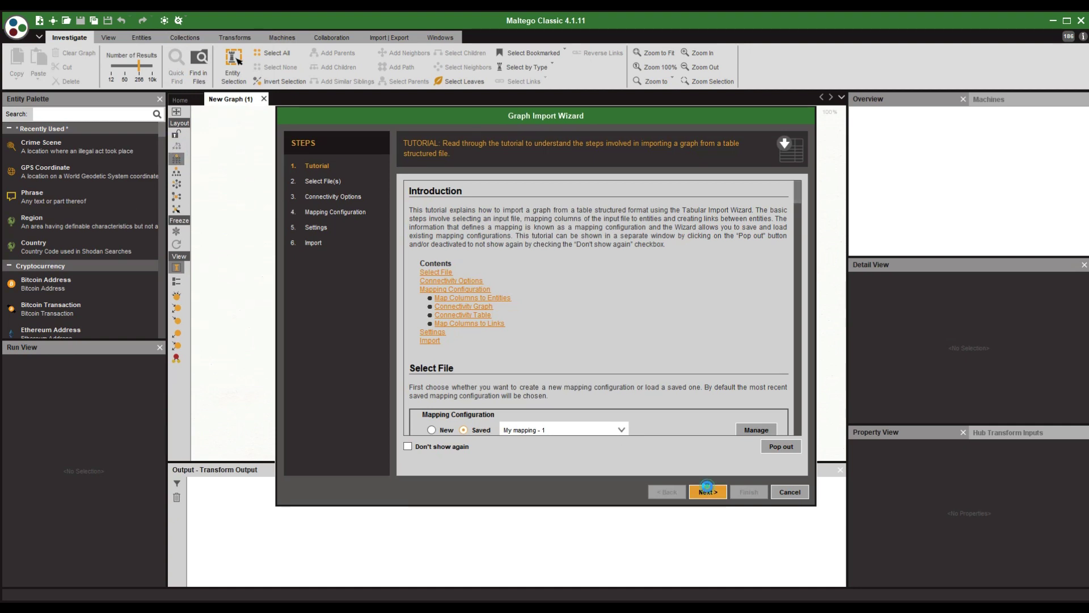
Choose the phone records file as the import source and set the connectivity option to Tree
click(481, 321)
click(479, 311)
click(706, 493)
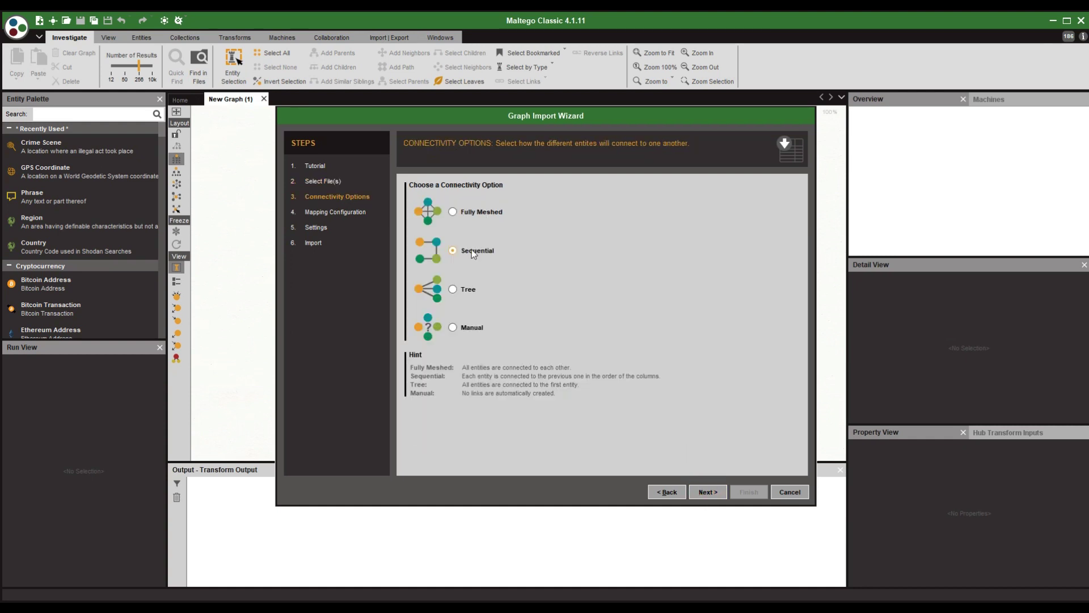
click(453, 289)
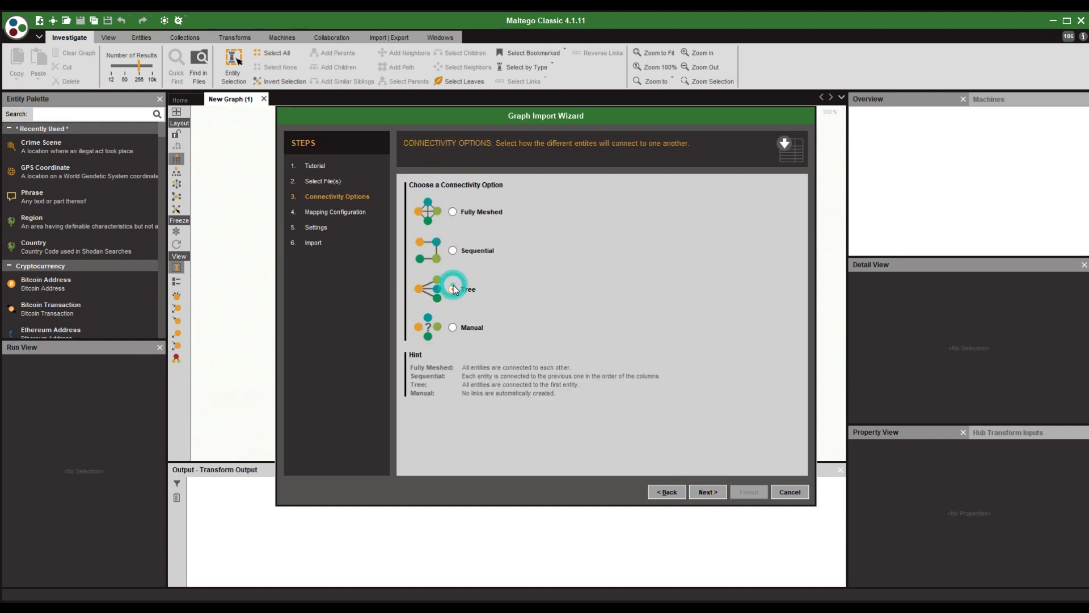
click(703, 493)
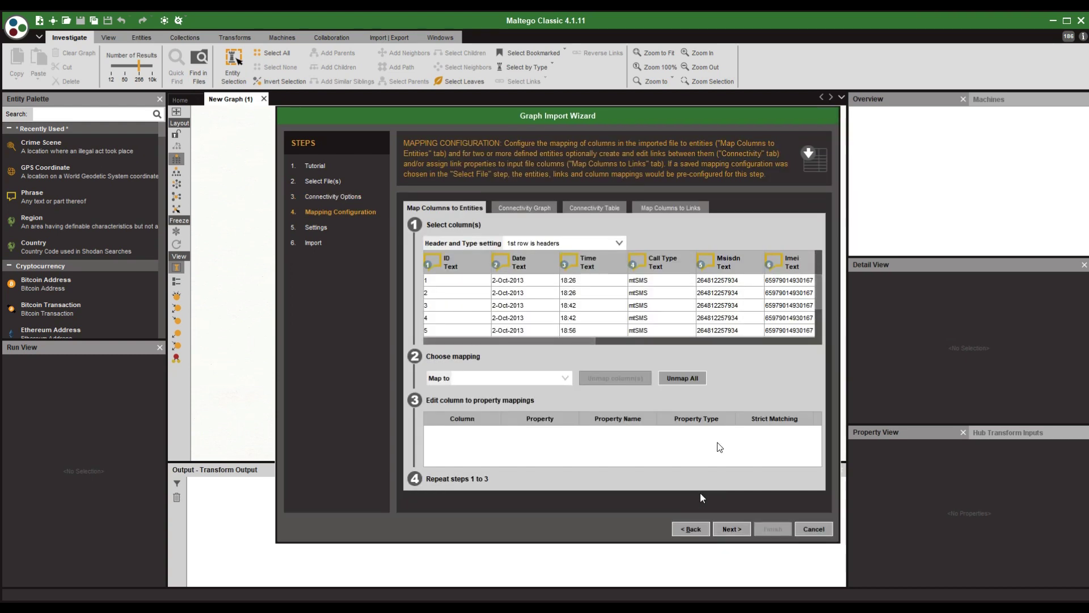
Unmap all columns and map the Date column to the Date Time entity
mouse_move(514, 337)
mouse_down()
mouse_move(713, 339)
mouse_move(494, 338)
mouse_up()
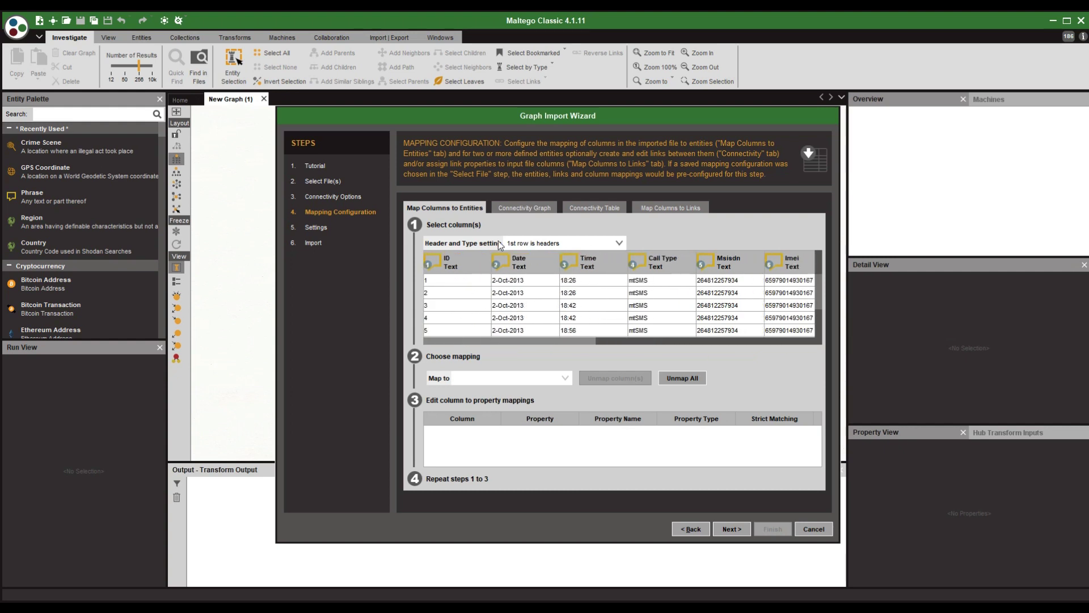
click(680, 378)
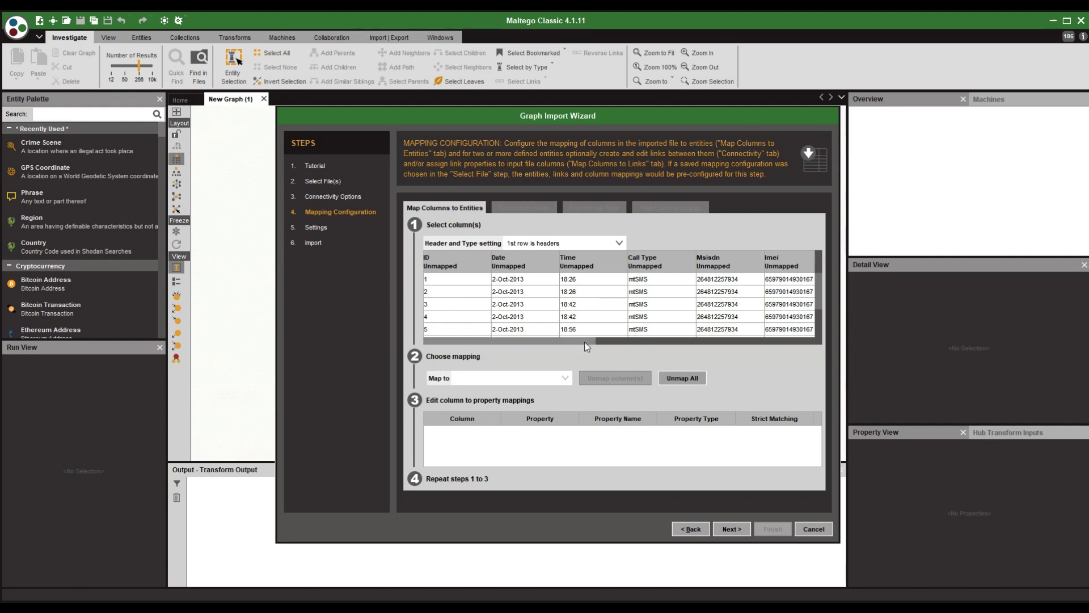
click(532, 267)
click(566, 377)
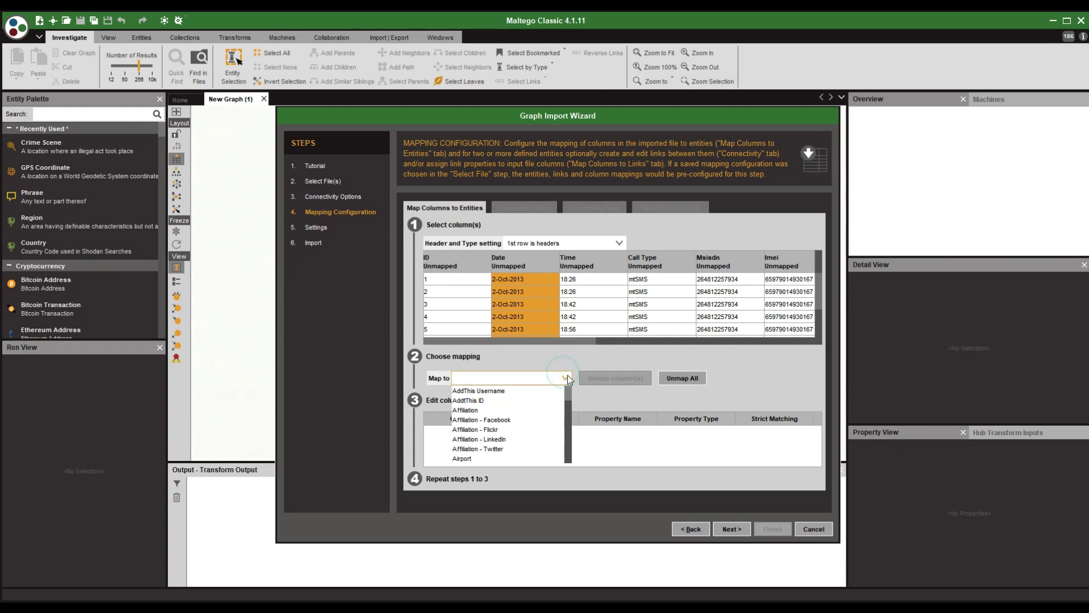
key(d)
scroll(527, 440, down, 1)
scroll(526, 439, down, 2)
click(489, 393)
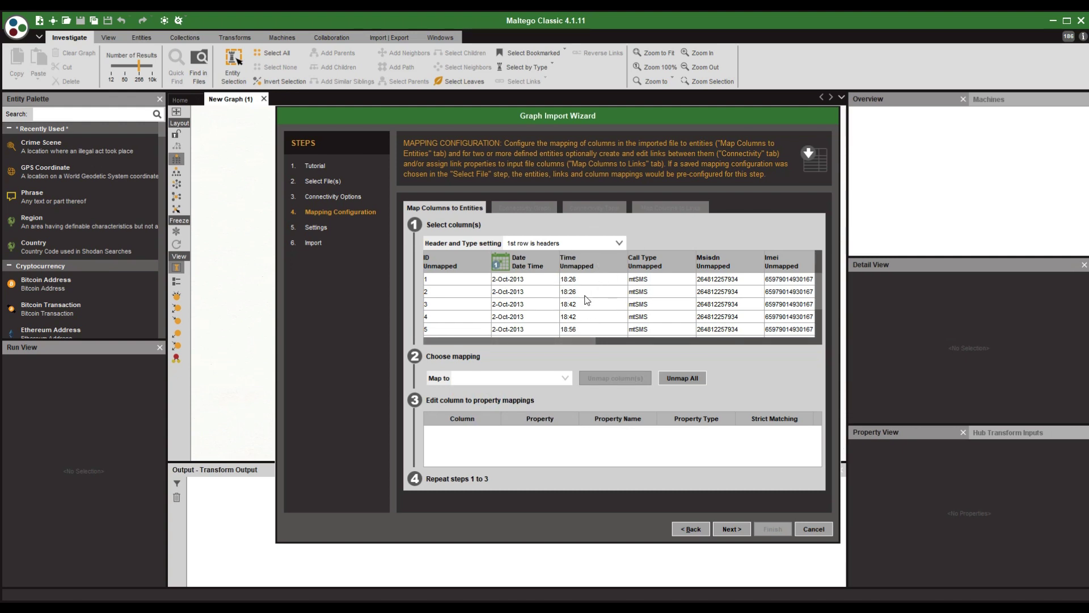
Map the Msisdn column to the Phone Number (Mobile) entity
drag(576, 341, 648, 339)
click(564, 262)
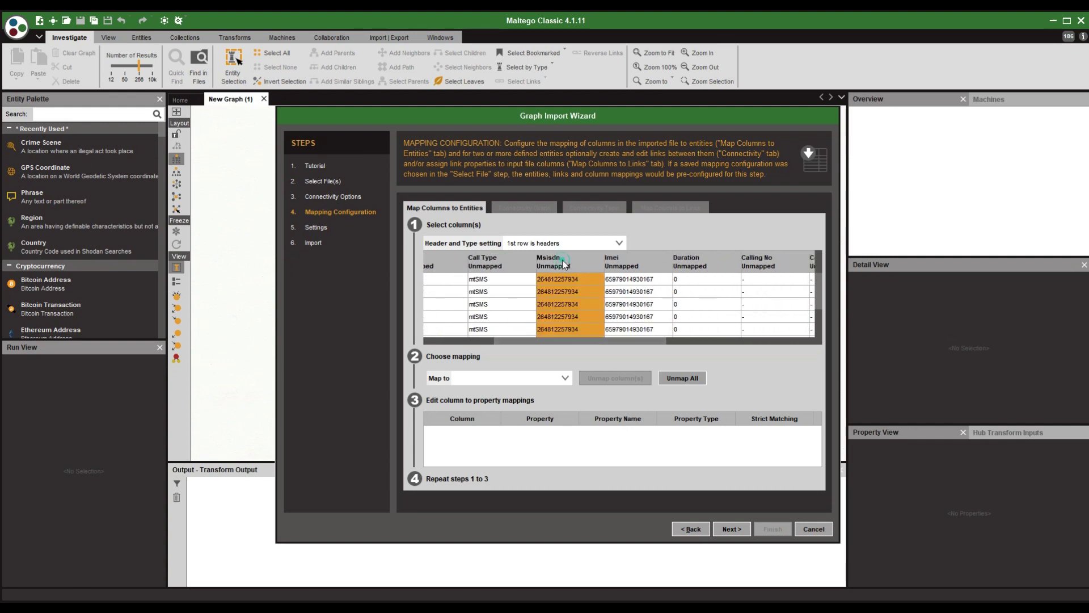
click(564, 378)
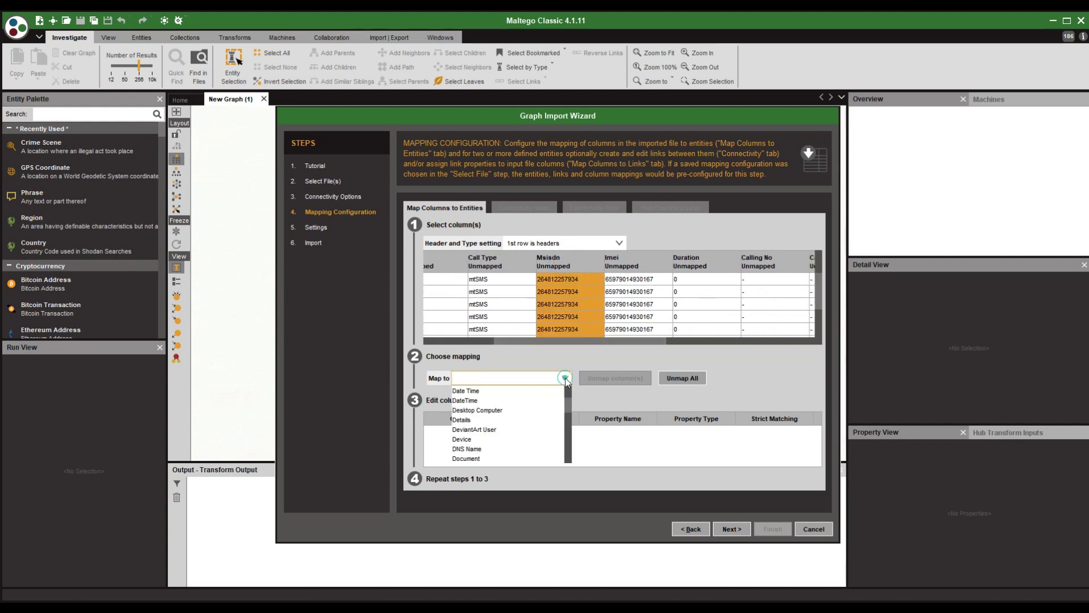
key(p)
scroll(539, 438, down, 3)
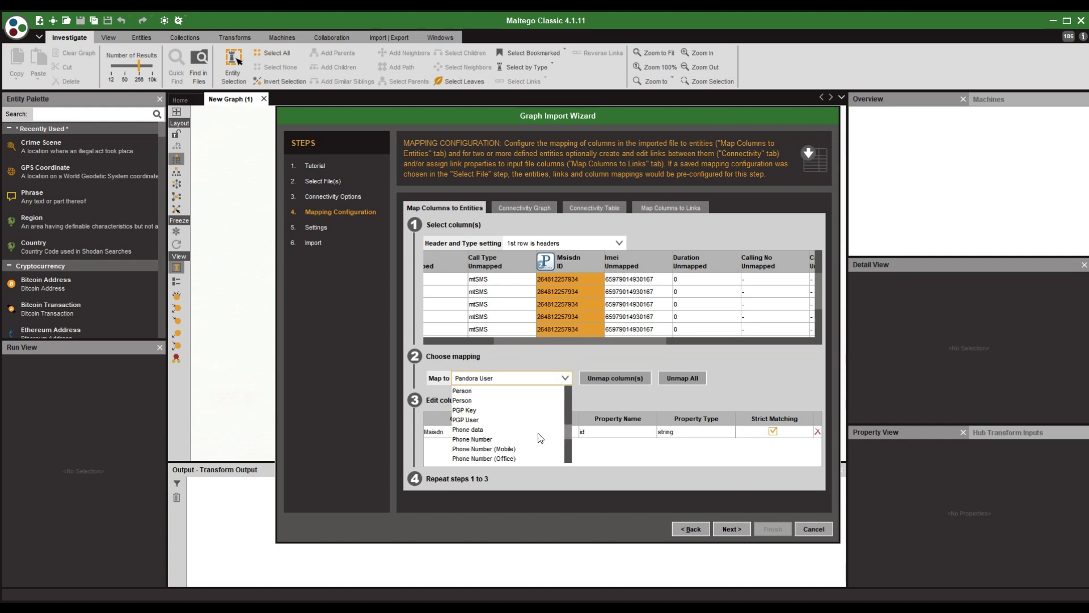
click(515, 449)
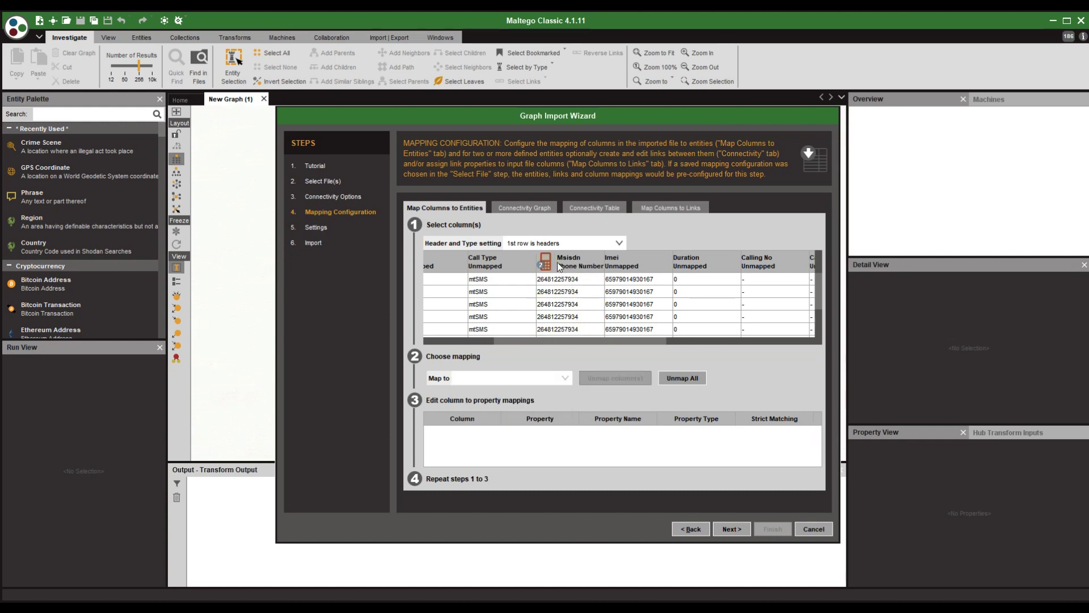
Map the Calling No and Called No columns to the Phone Number entity
click(488, 294)
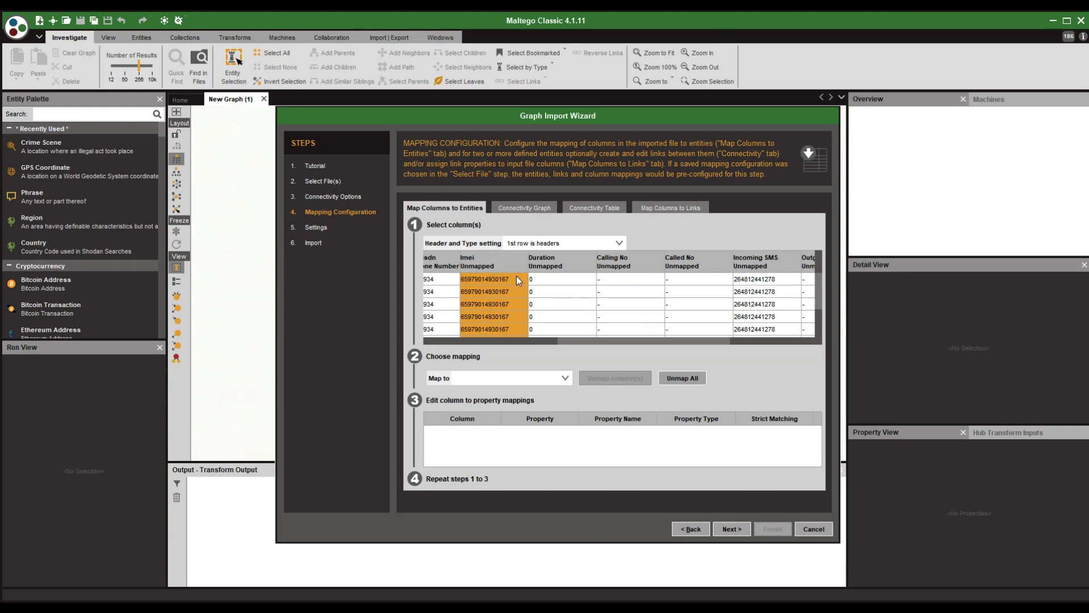
drag(604, 343, 593, 342)
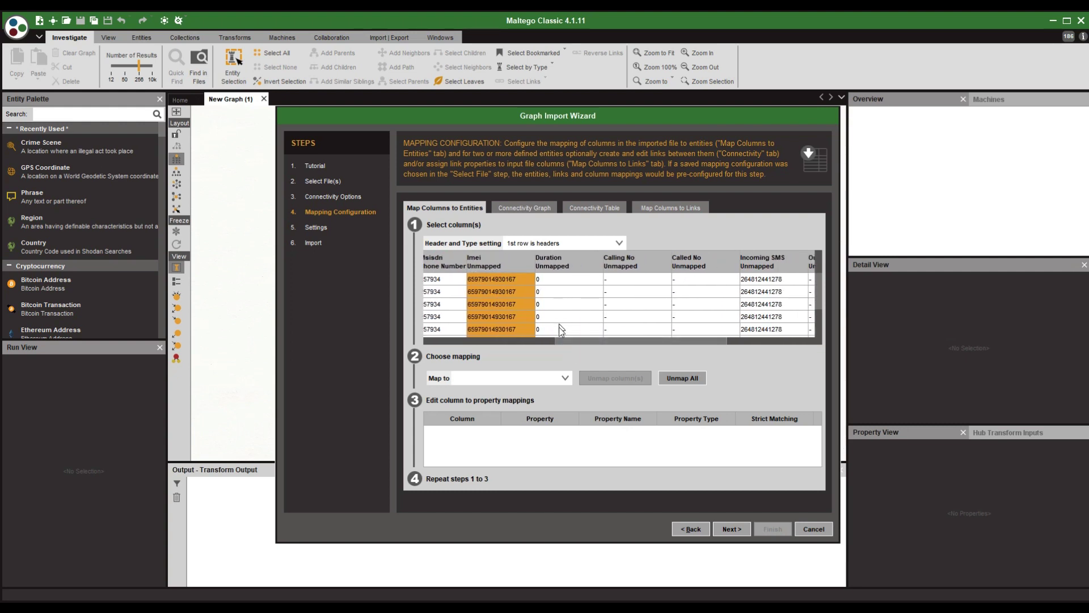
click(627, 267)
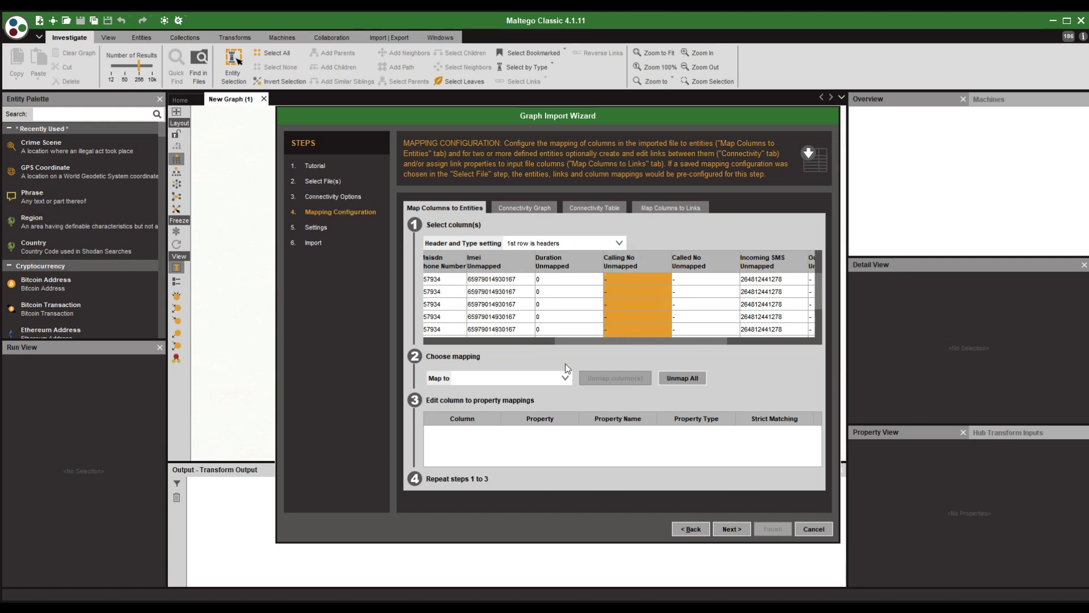
click(565, 379)
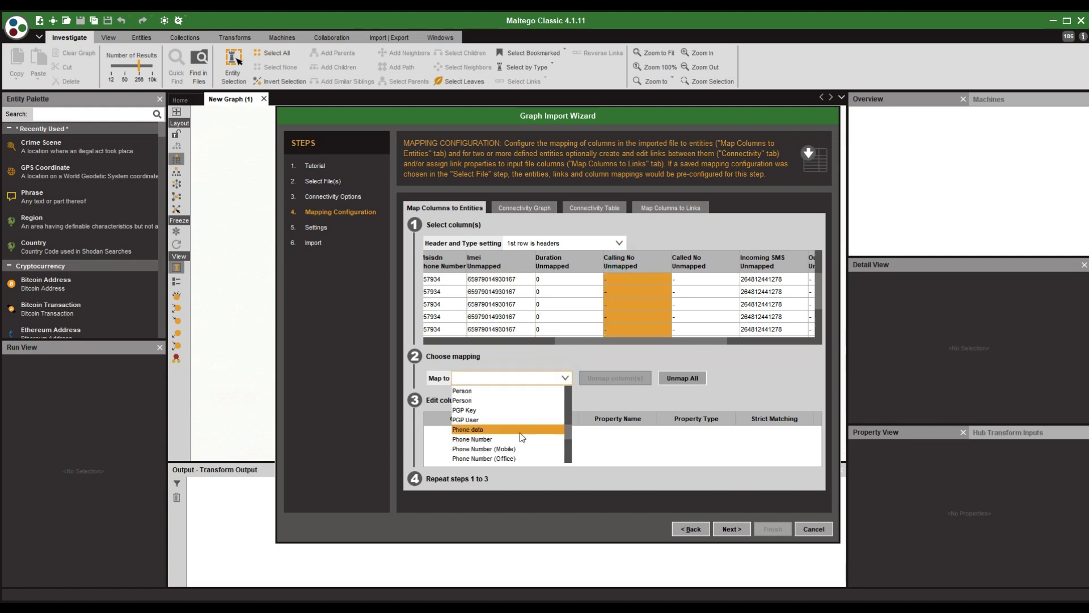
click(505, 439)
click(699, 258)
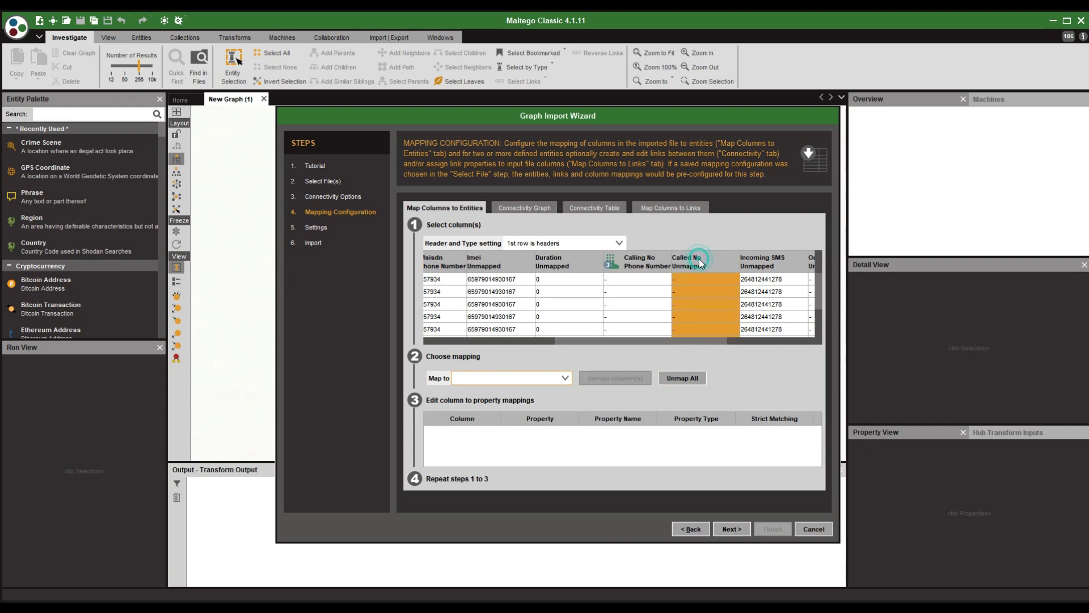
click(565, 378)
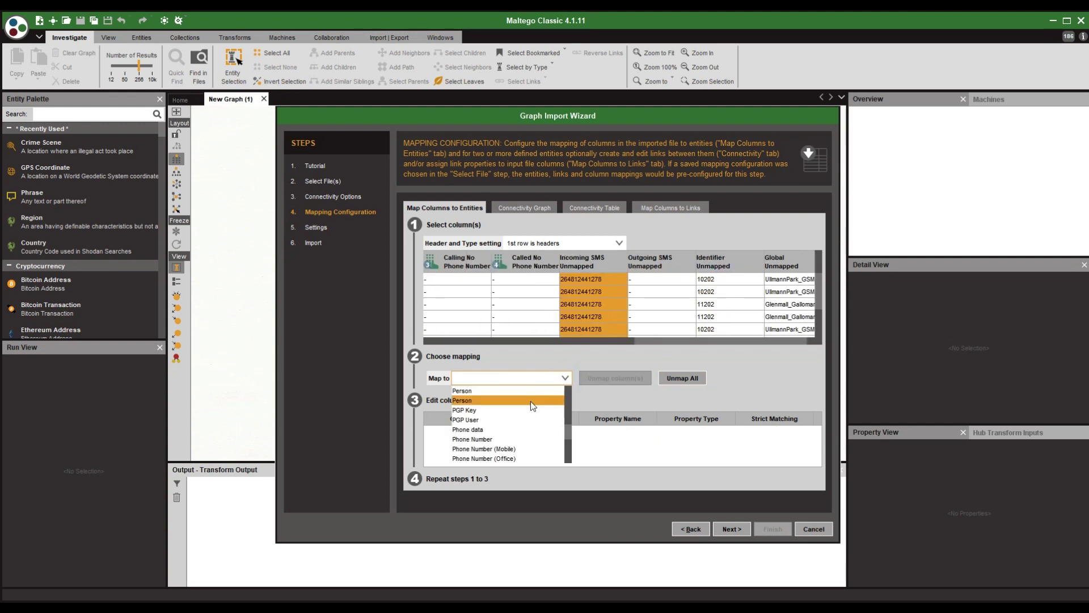
Map the Incoming SMS and Outgoing SMS columns to the Phone Number entity
click(523, 437)
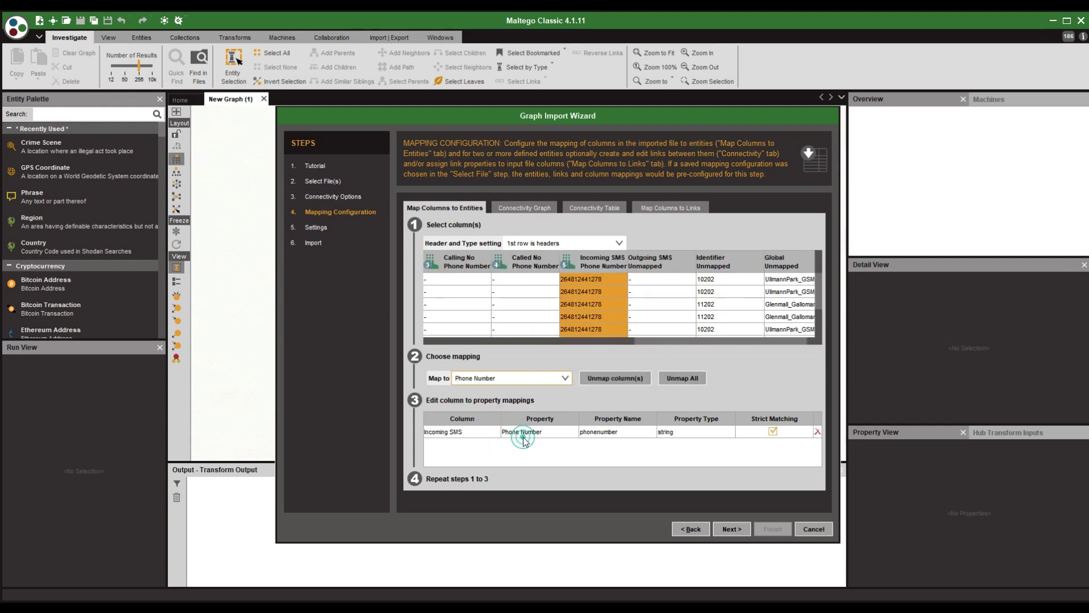
click(666, 256)
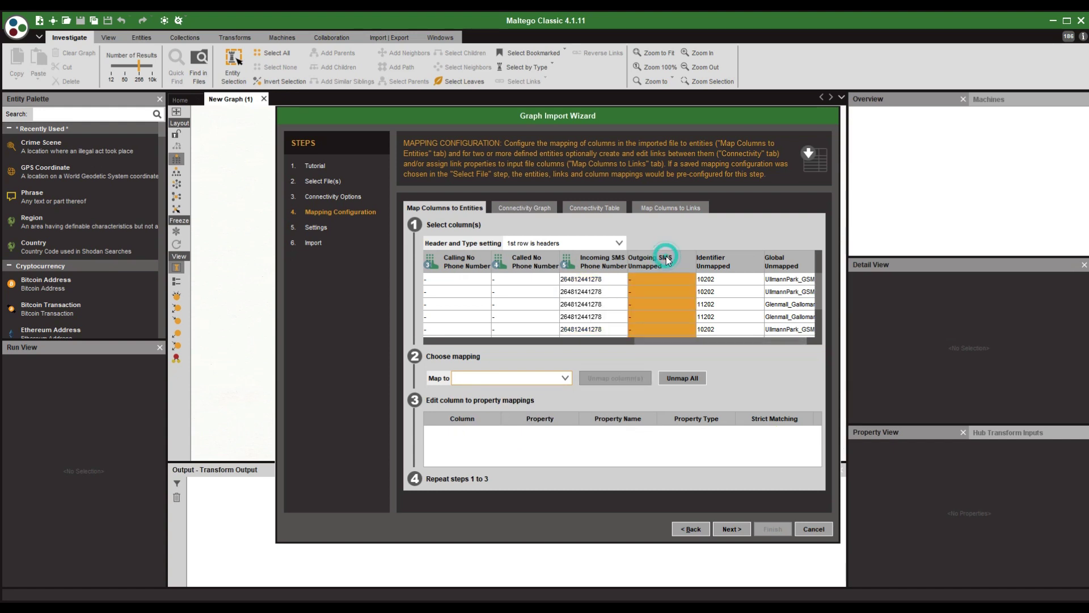
click(569, 380)
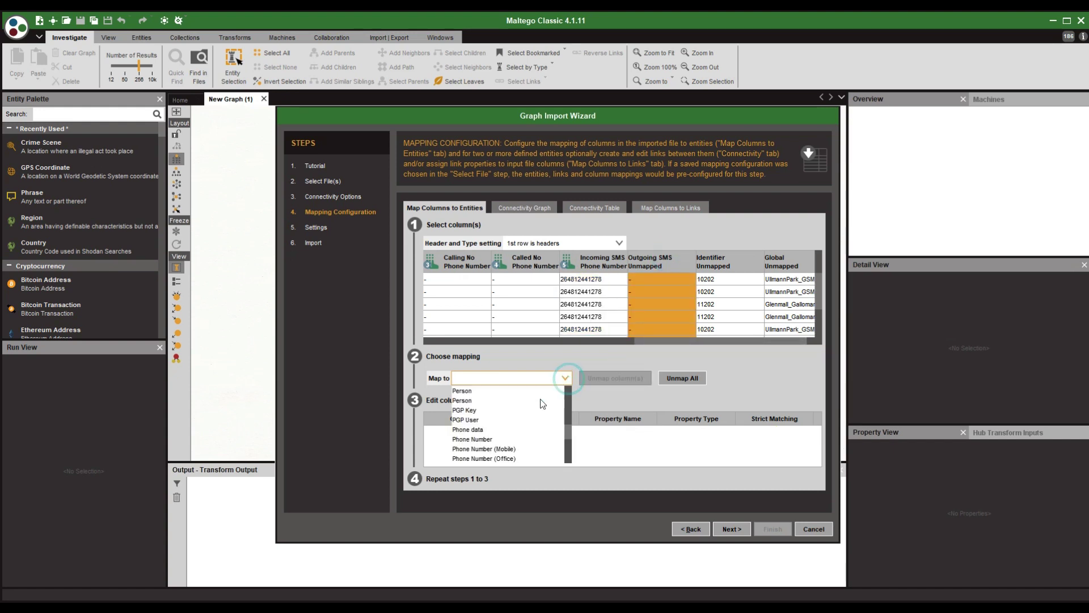
click(519, 441)
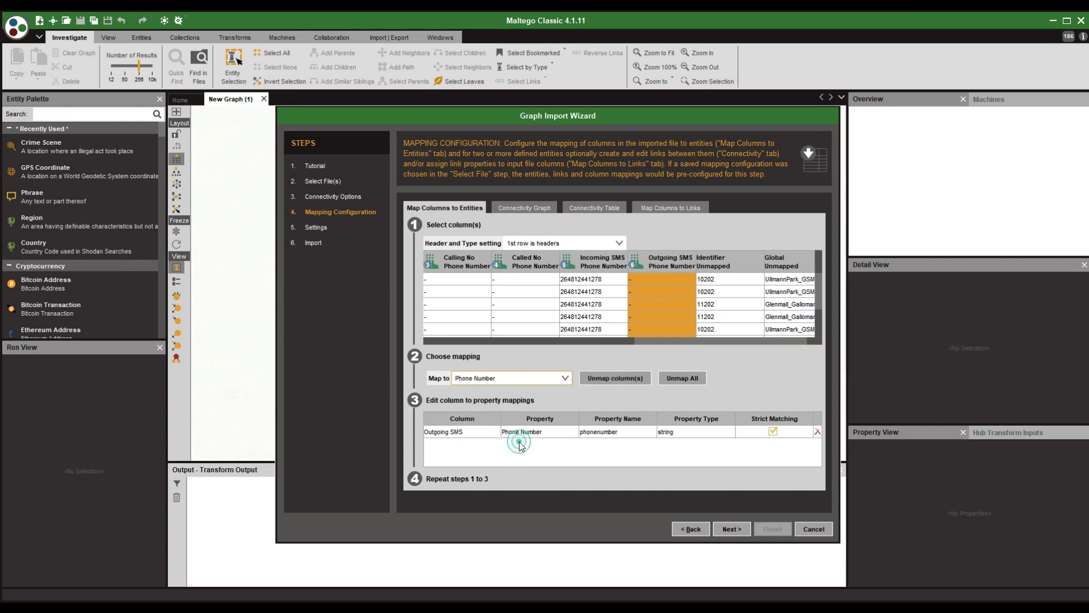
Map the Global column to the Location entity
click(618, 341)
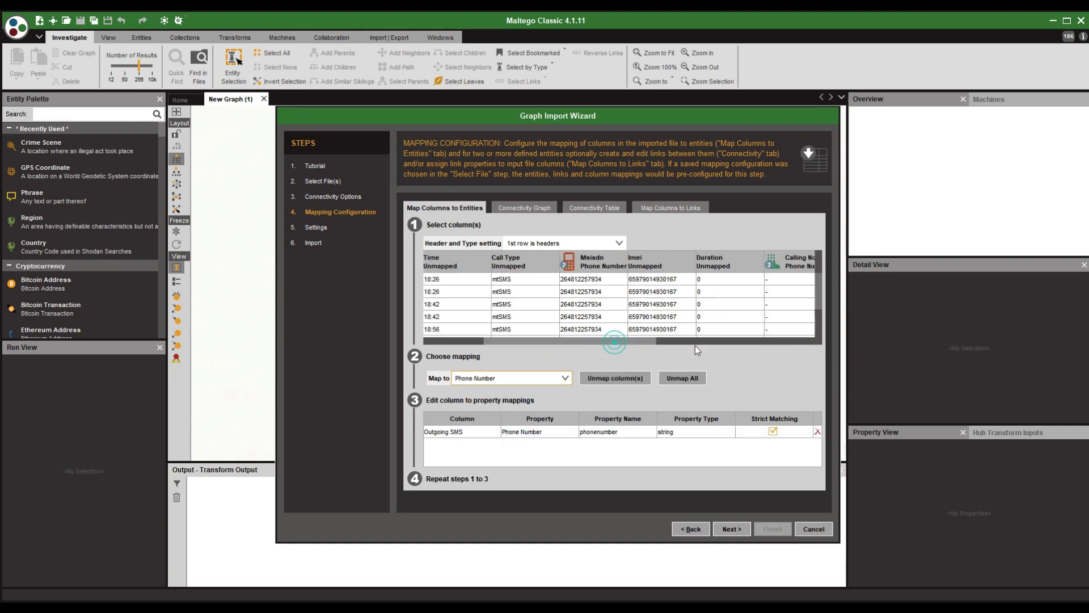
drag(638, 340, 835, 347)
click(783, 281)
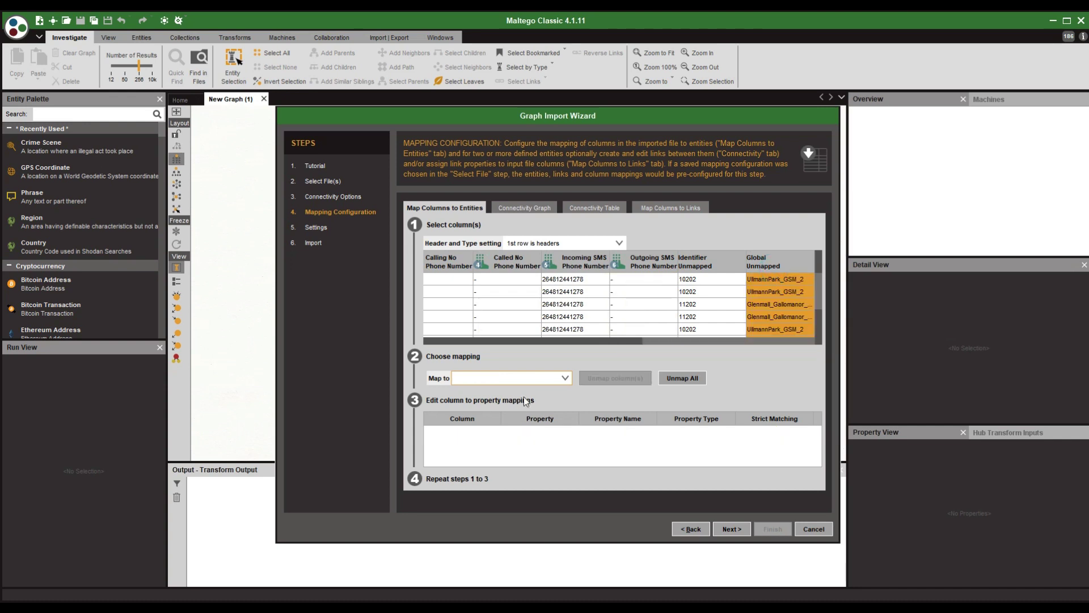
click(525, 379)
key(l)
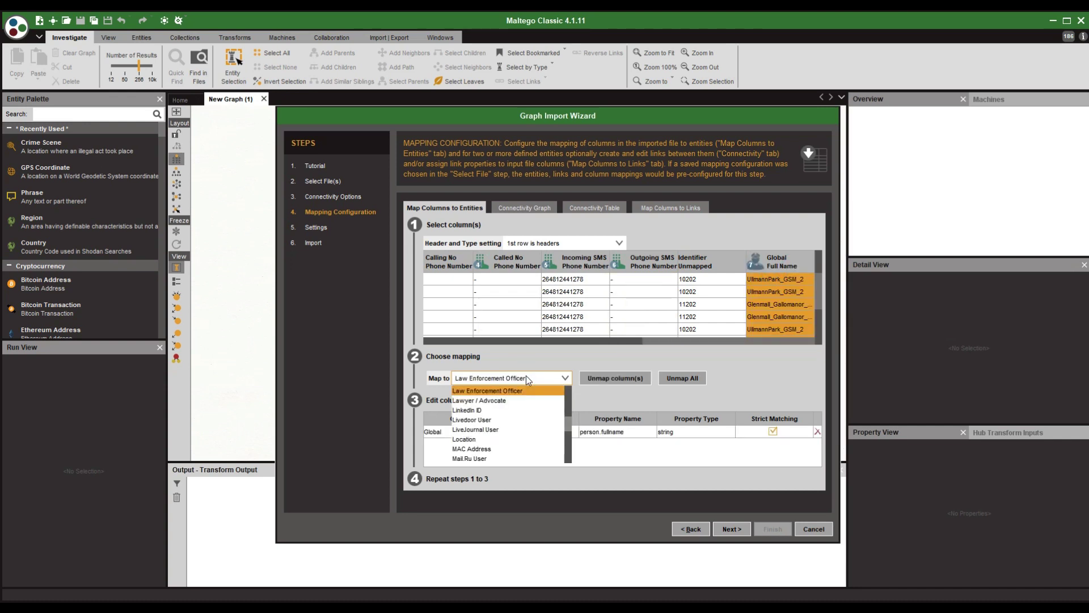
click(505, 440)
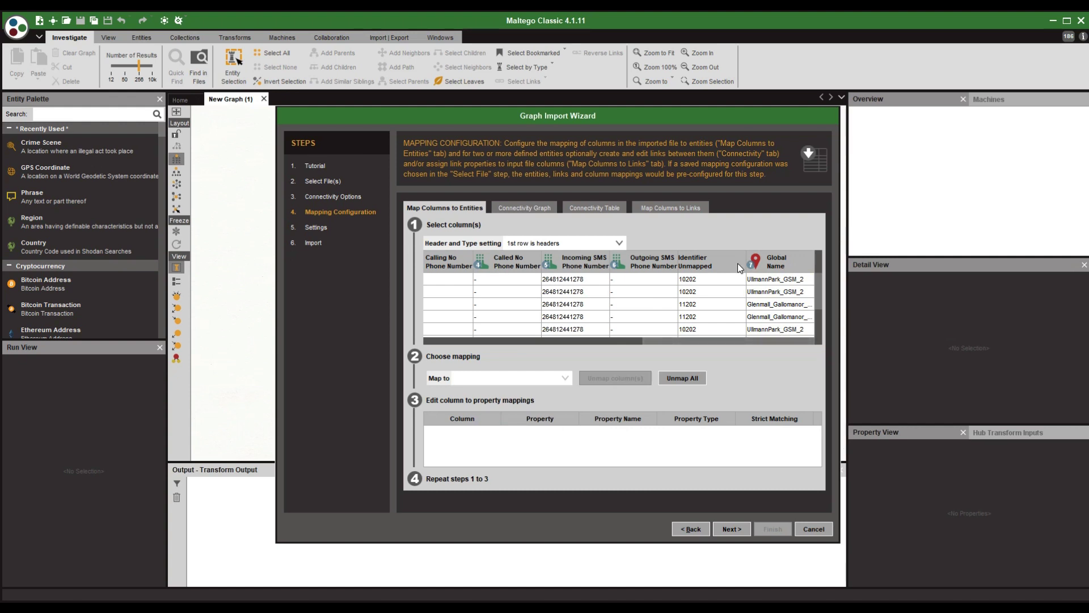
Delete all six links between Date and the other entities in the connectivity graph
click(534, 209)
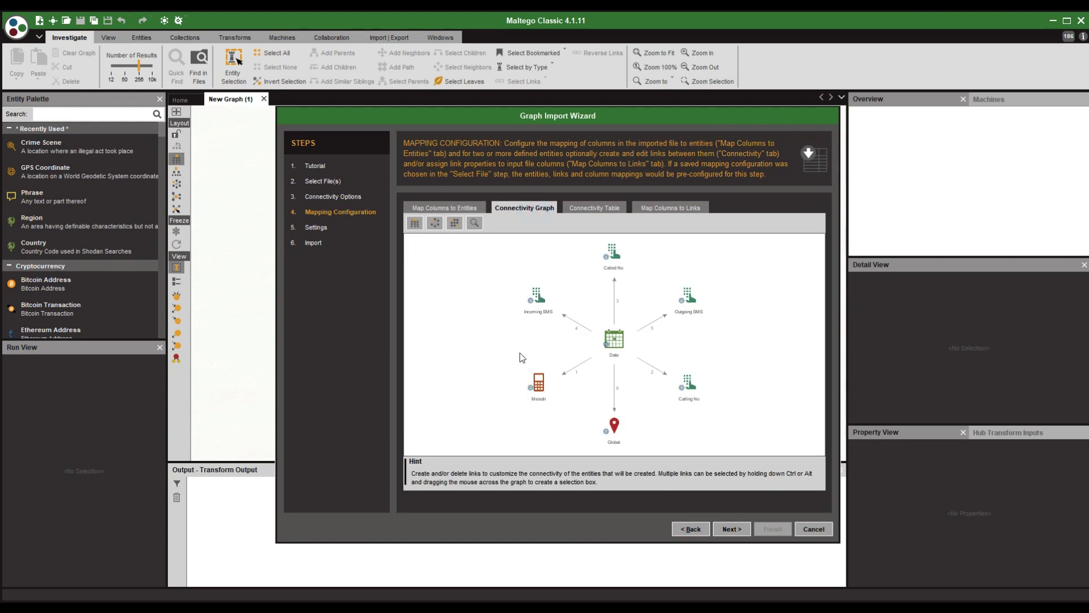
click(577, 324)
click(578, 325)
key(Delete)
click(614, 303)
key(Delete)
click(645, 326)
key(Delete)
click(650, 367)
key(Delete)
click(572, 373)
key(Delete)
click(615, 387)
key(Delete)
Draw a link from the Date entity to the Msisdn entity in the connectivity graph
click(722, 345)
drag(619, 348, 542, 391)
Switch to the phone records workbook in Excel and check the Call Type entries in cells D9 and D10
key(alt+Tab)
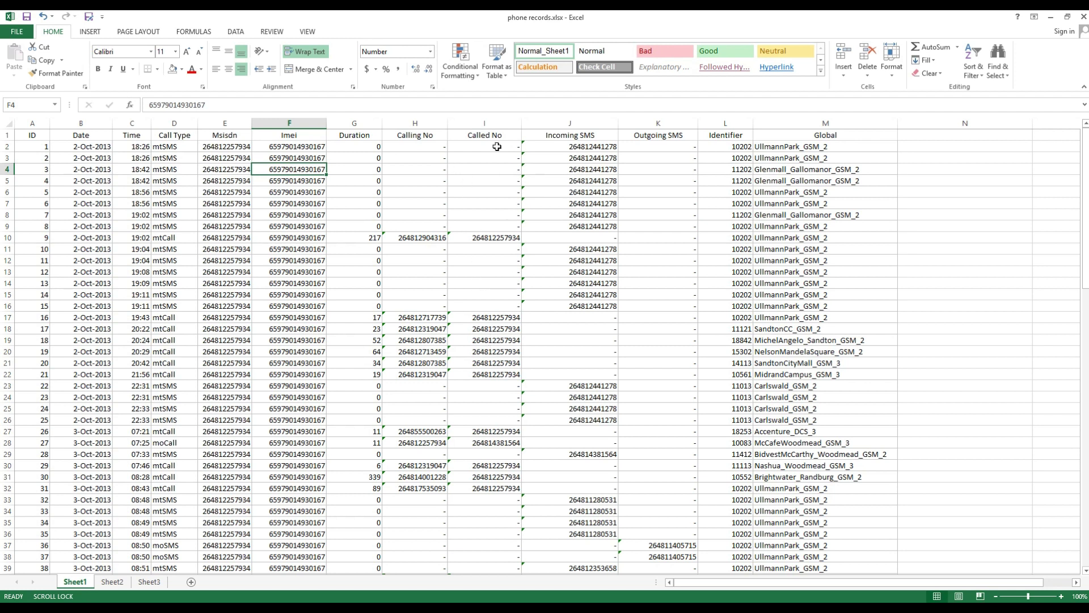
click(161, 229)
click(161, 238)
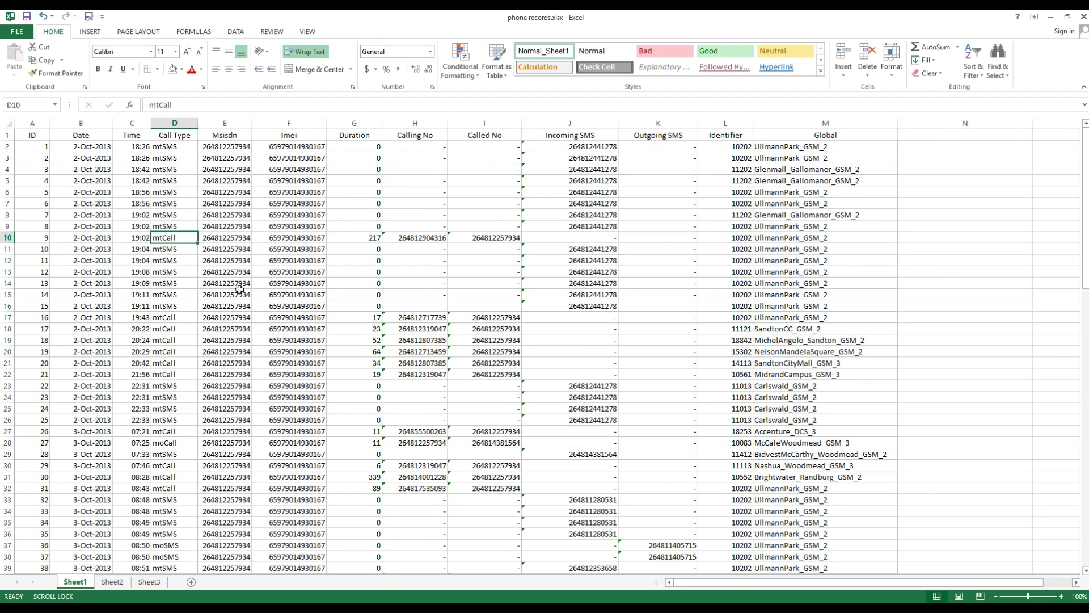
Check the moCall record with ID 27 and its calling and called number entries in the phone records sheet
scroll(173, 404, down, 1)
click(168, 409)
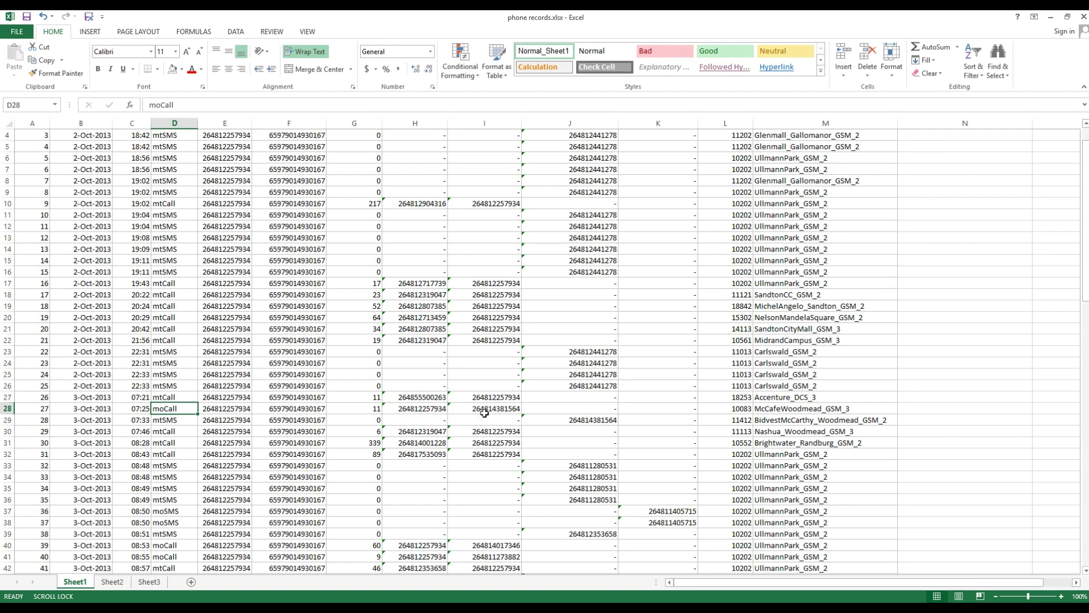
scroll(485, 384, up, 1)
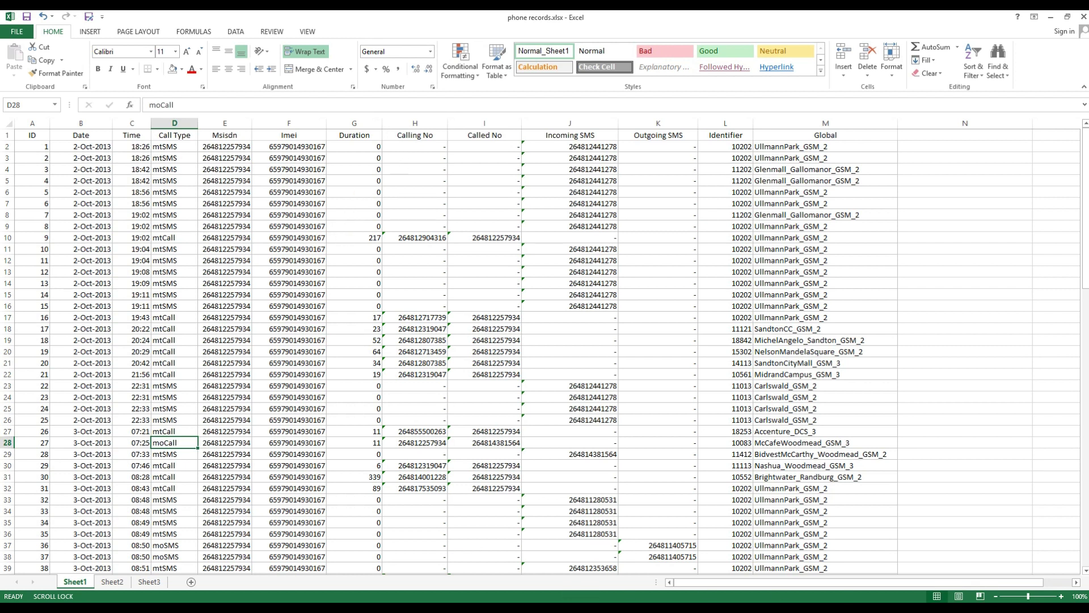
Switch back to Maltego and draw links from Calling No and Incoming SMS to Msisdn, and from Msisdn to Called No and Outgoing SMS
key(alt+Tab)
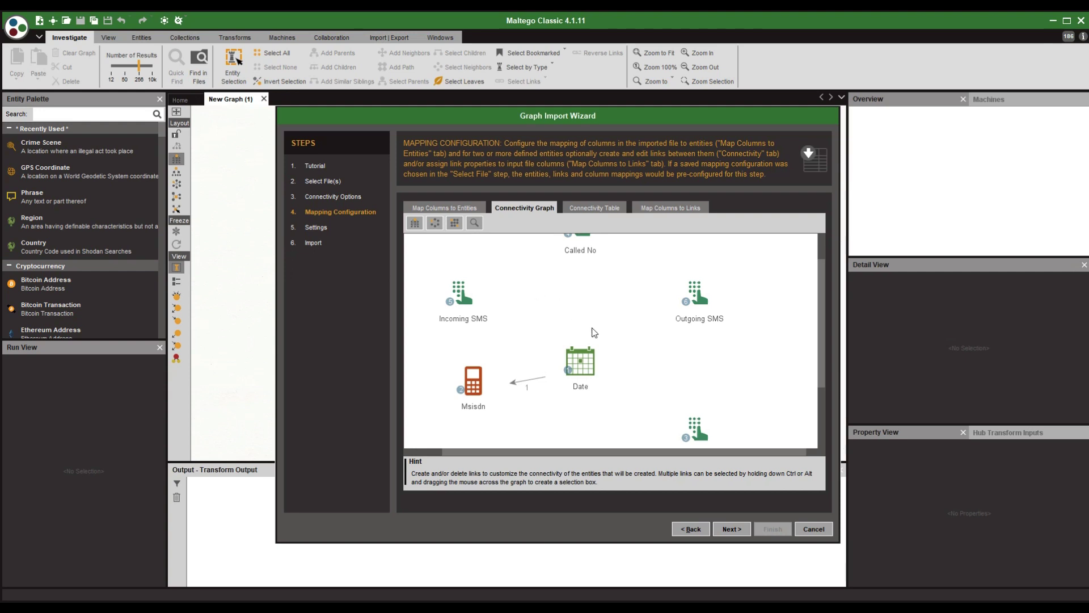
scroll(644, 396, down, 2)
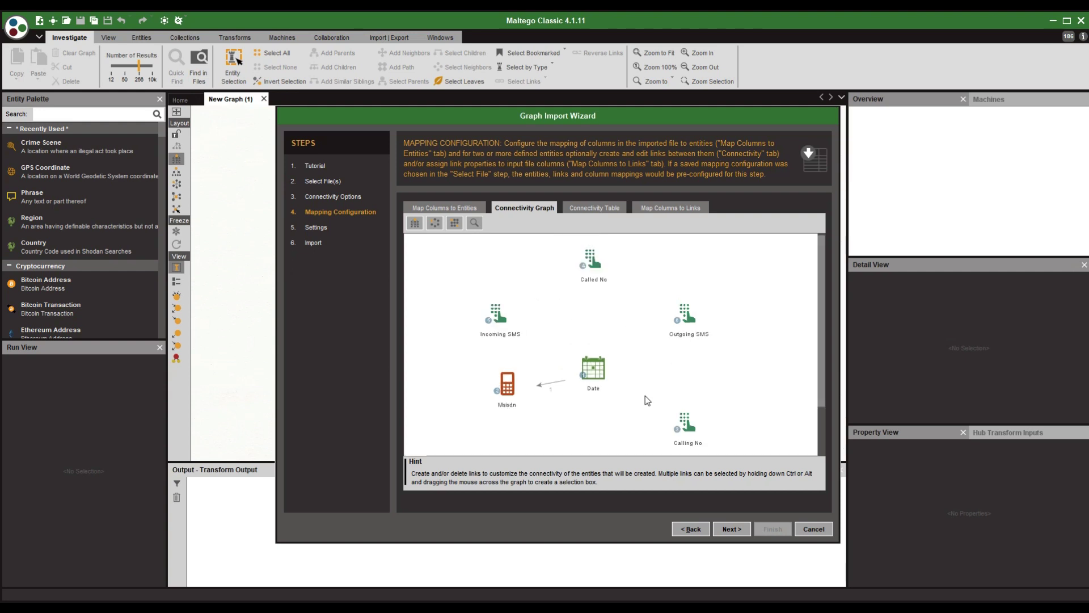
drag(684, 430, 511, 394)
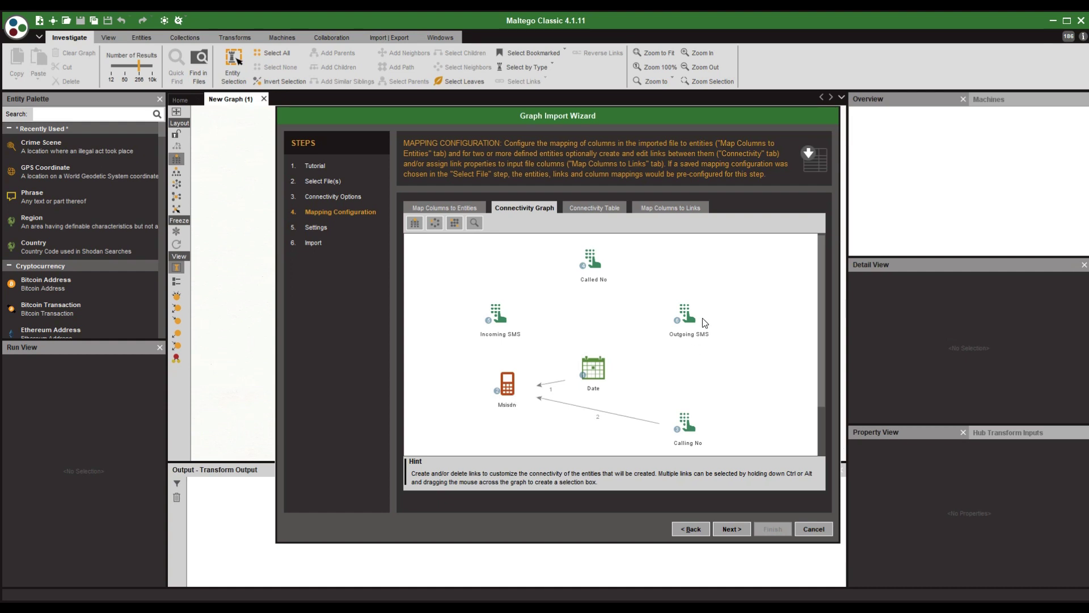
drag(512, 387, 592, 271)
drag(498, 325, 650, 332)
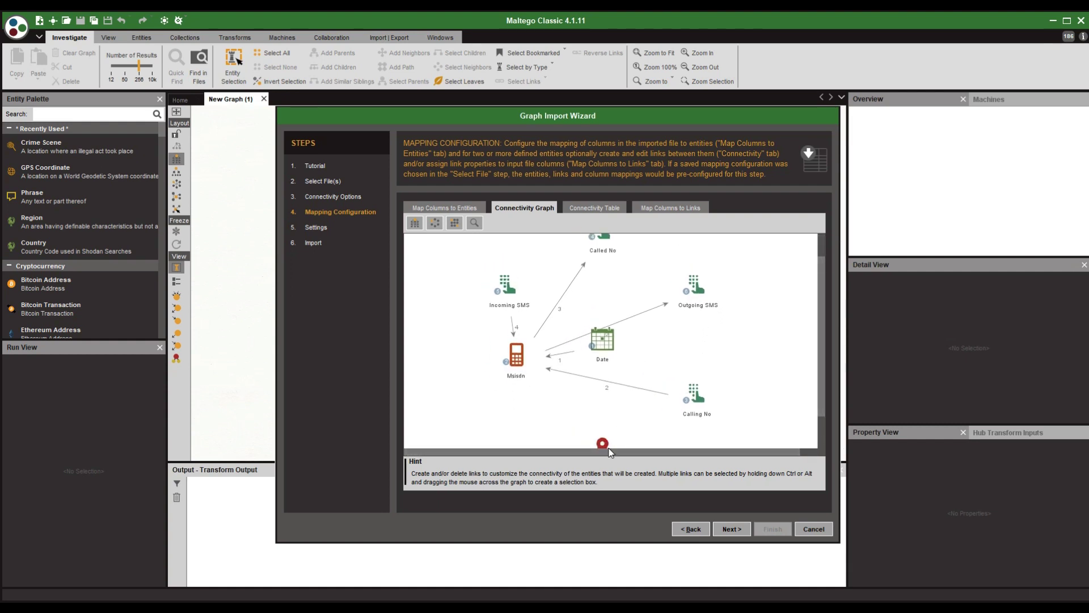
Draw links from the Global entity to Incoming SMS, Called No, Outgoing SMS and Calling No in the connectivity graph
drag(603, 446, 508, 286)
drag(602, 443, 602, 252)
drag(603, 443, 697, 286)
scroll(825, 361, down, 3)
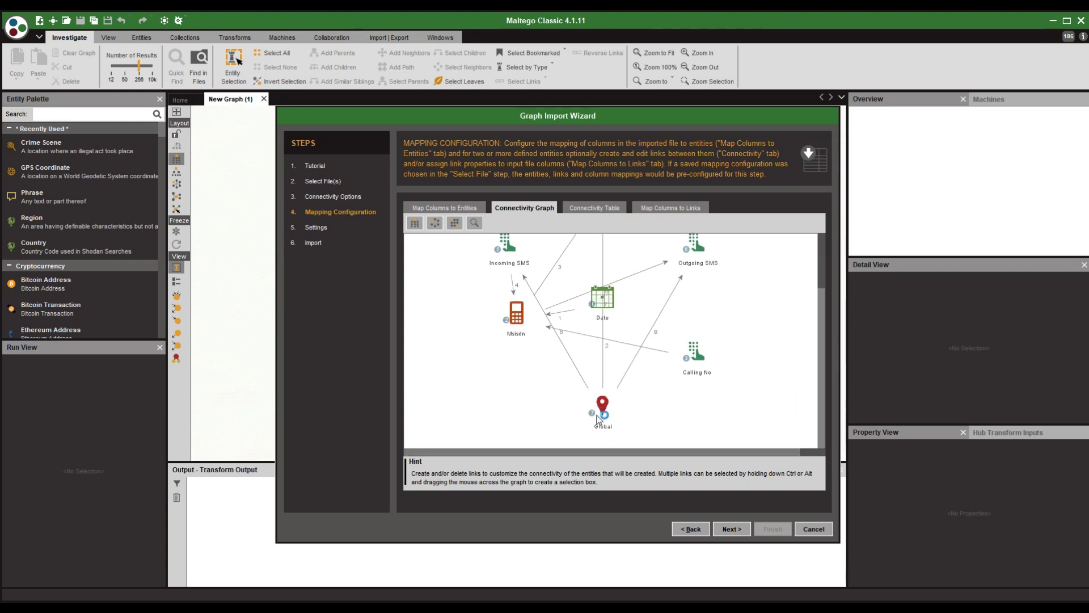
drag(602, 407, 693, 360)
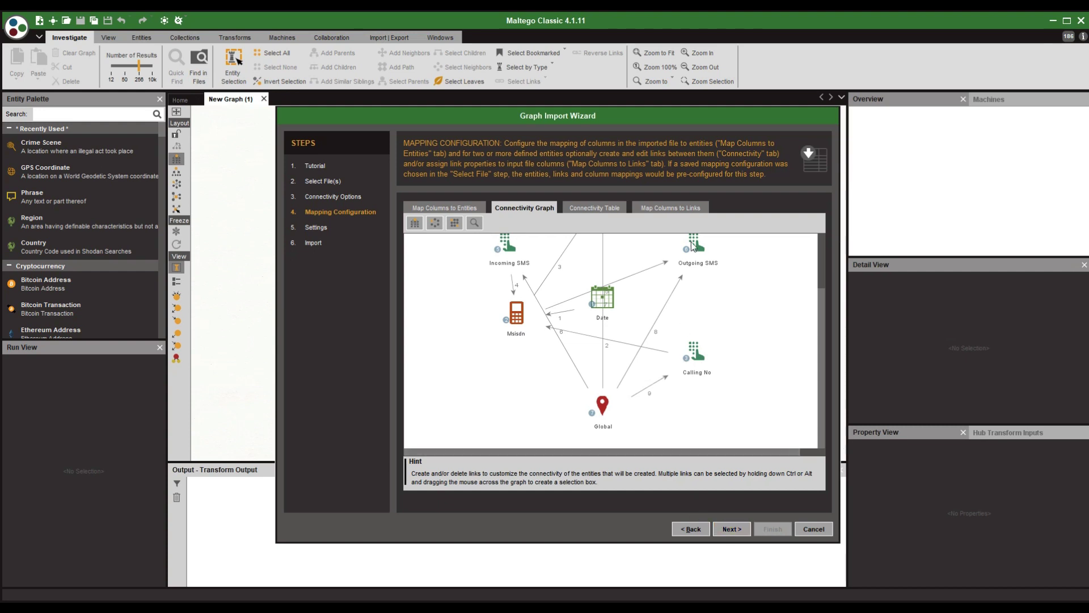
Map the Call Type column to the Label property of Link 2, Link 3, Link 4 and Link 5
click(661, 209)
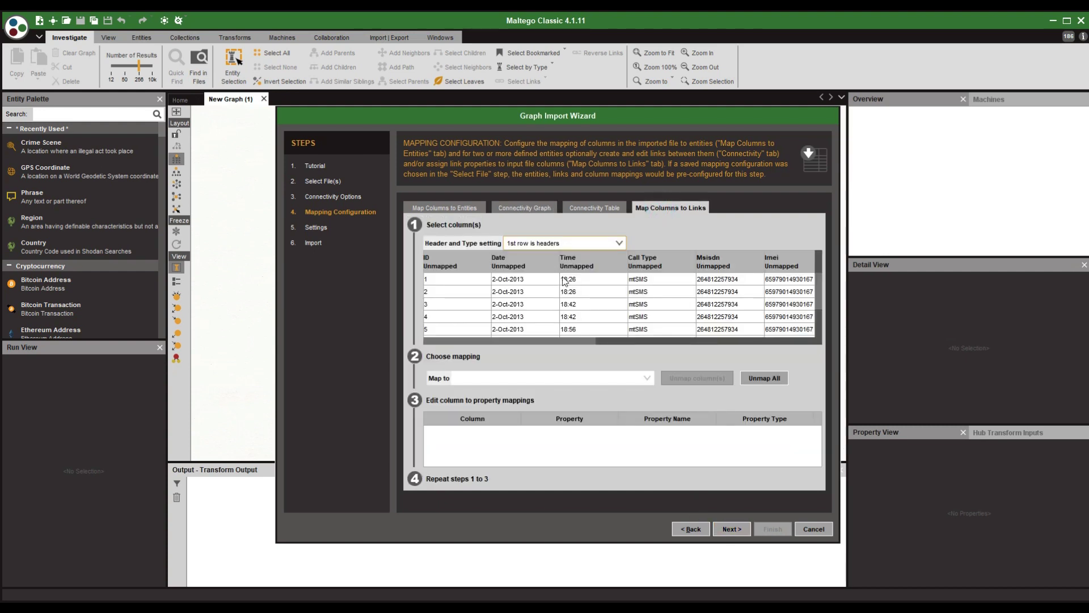
click(656, 276)
click(647, 378)
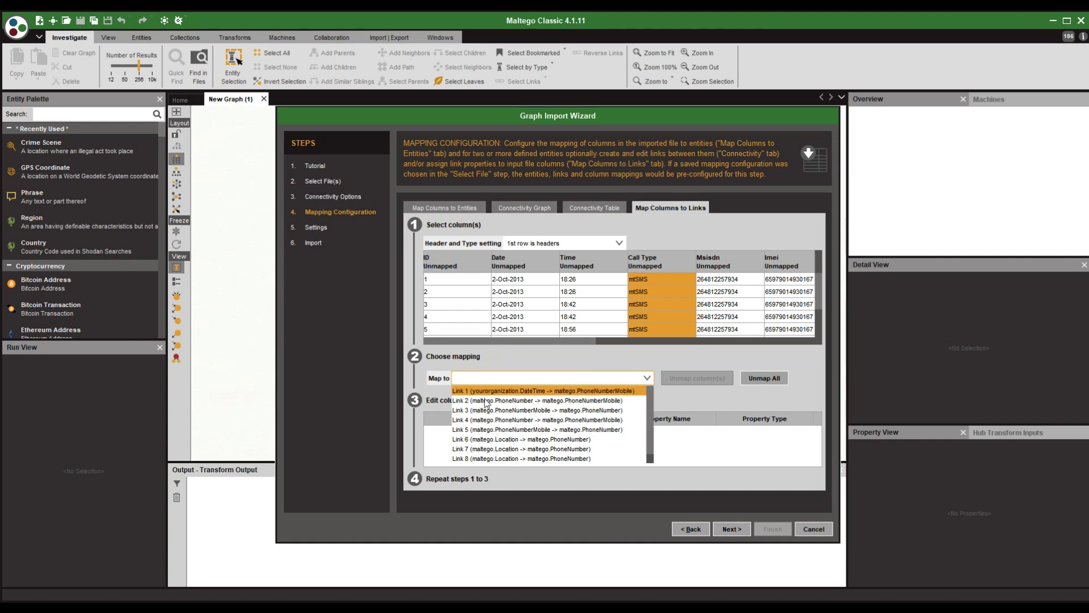
click(533, 399)
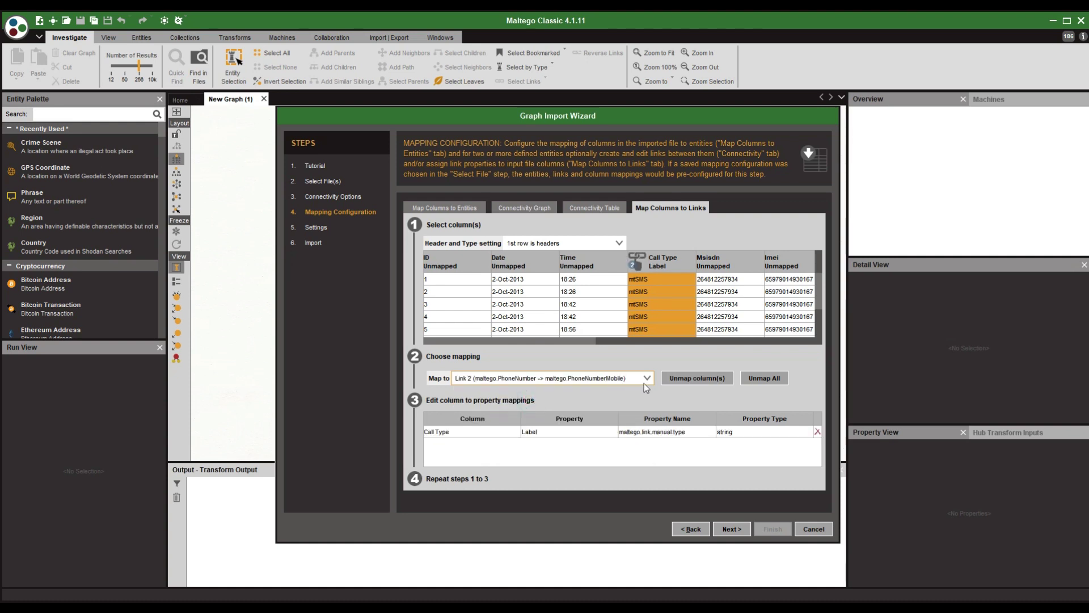
click(645, 380)
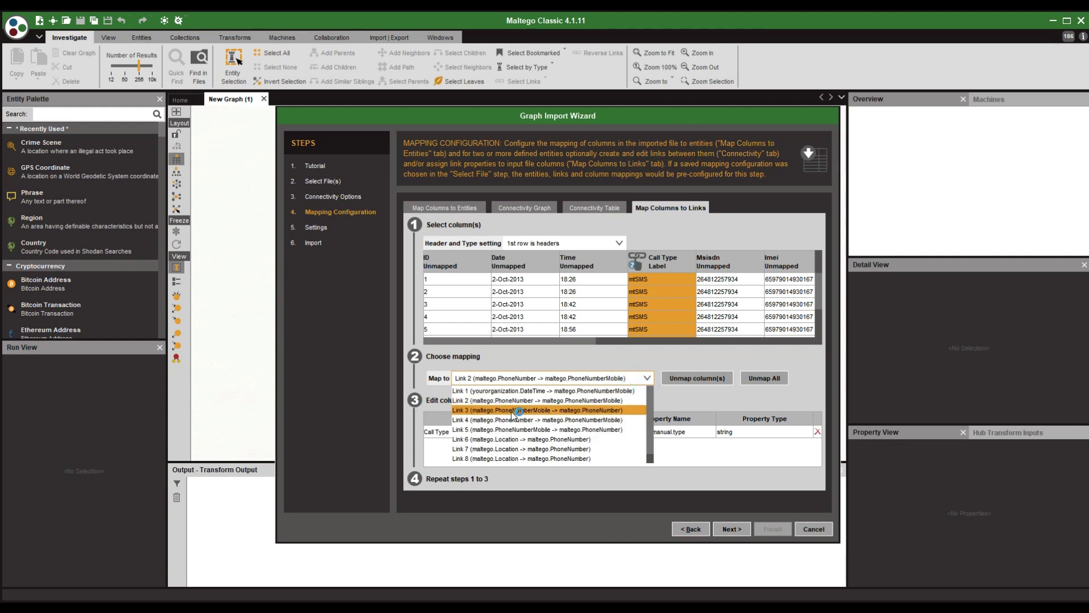
click(513, 410)
click(646, 381)
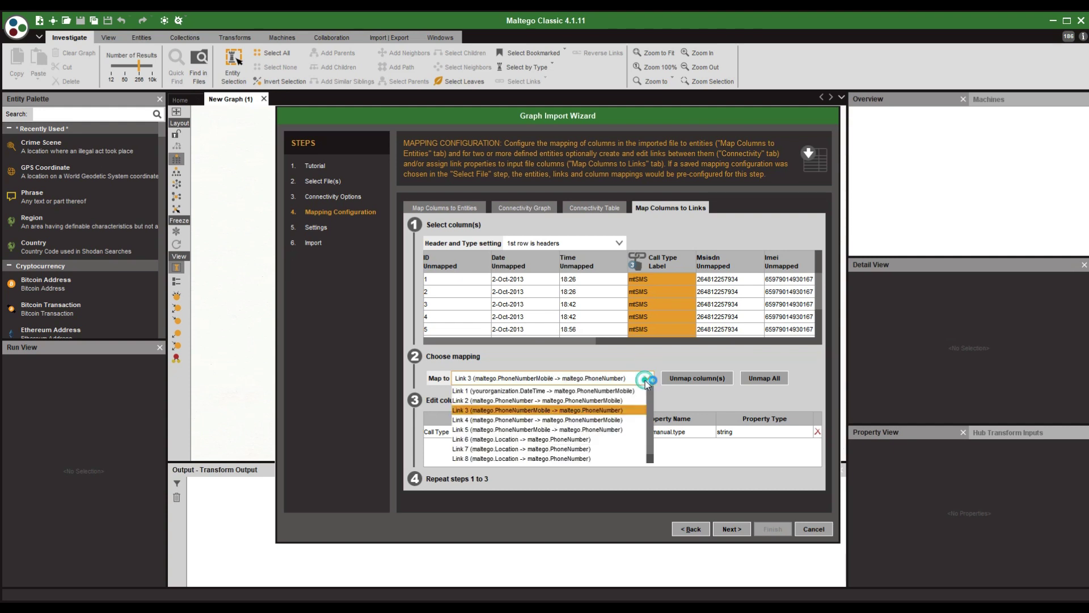
click(505, 423)
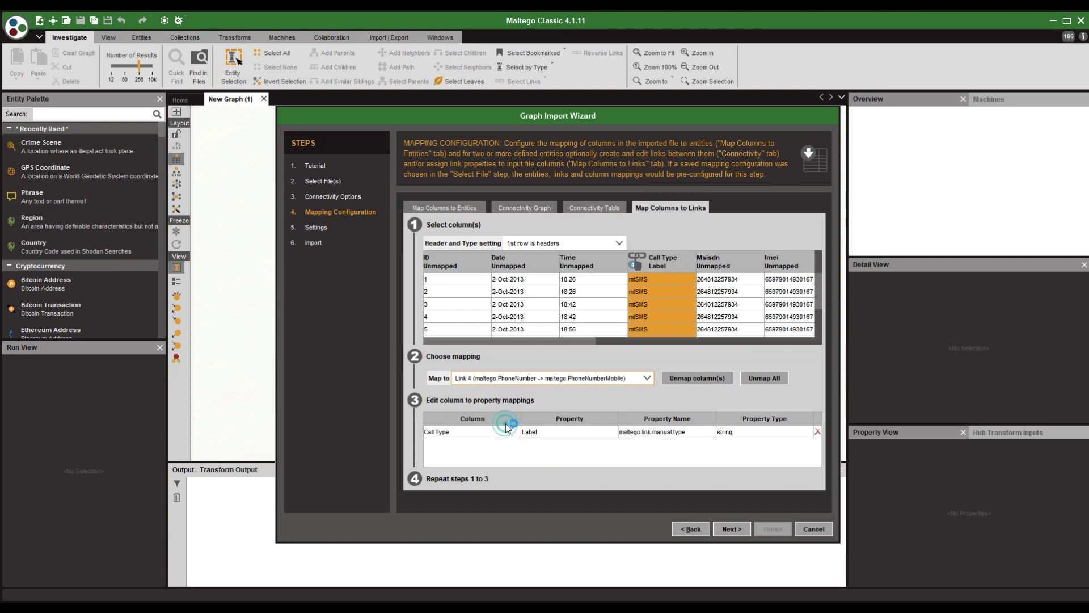
click(646, 379)
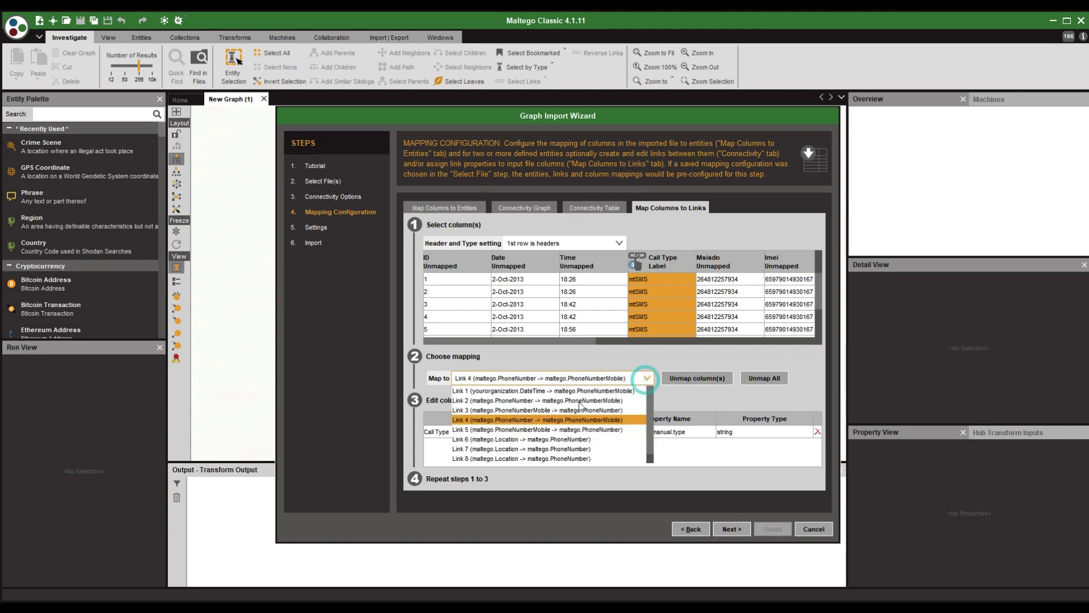
click(516, 430)
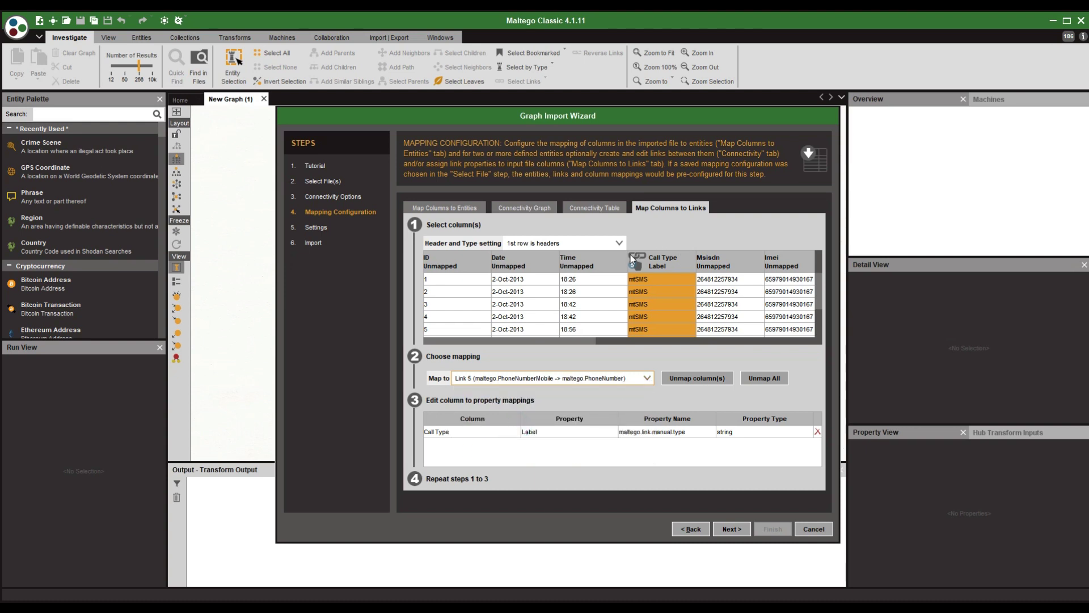
Run the import of all rows into a new graph with the default settings and open the finished graph
click(732, 530)
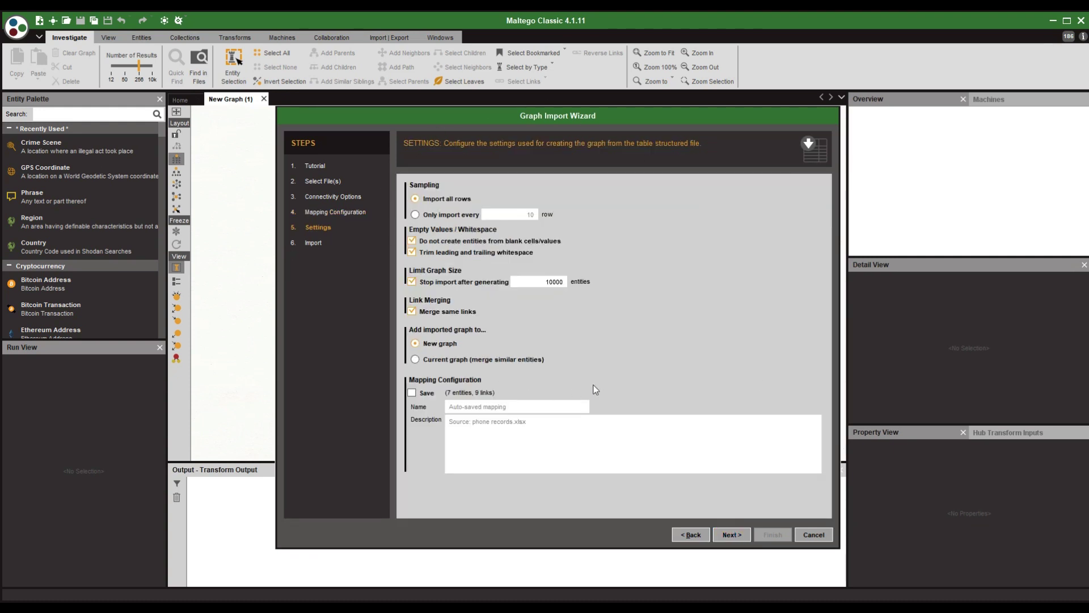
click(724, 532)
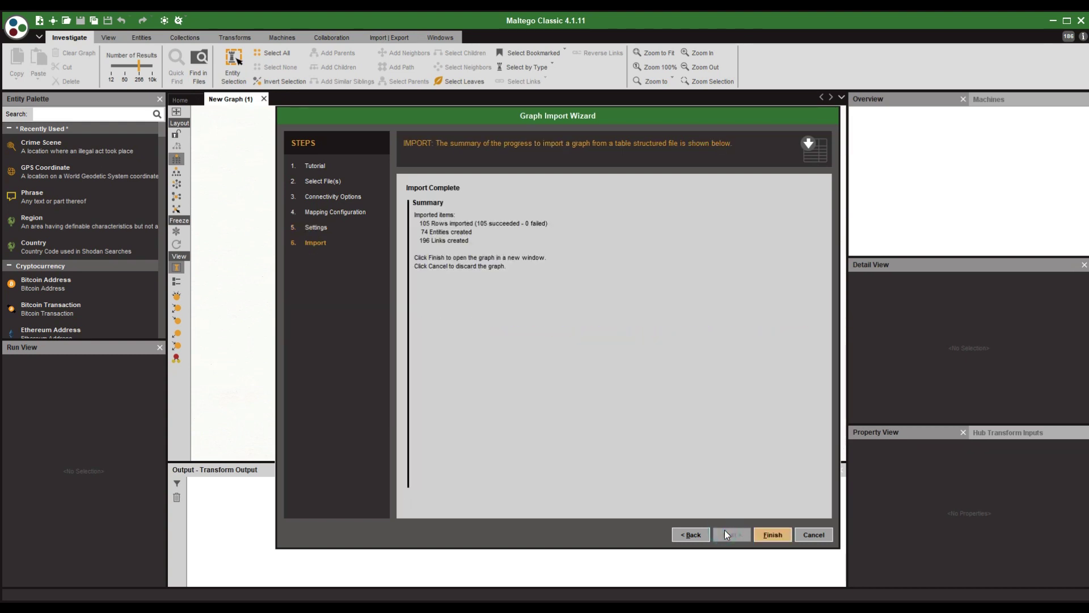
click(763, 535)
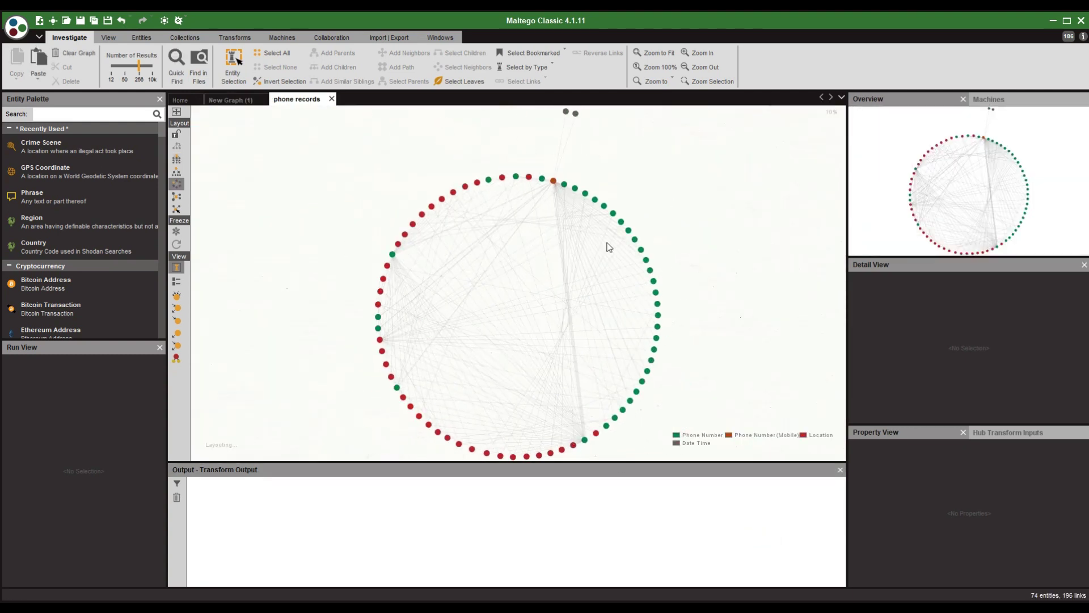
Examine the date entities and the links of the mobile phone number in the circular graph
drag(658, 192, 624, 306)
scroll(530, 240, up, 3)
double_click(530, 239)
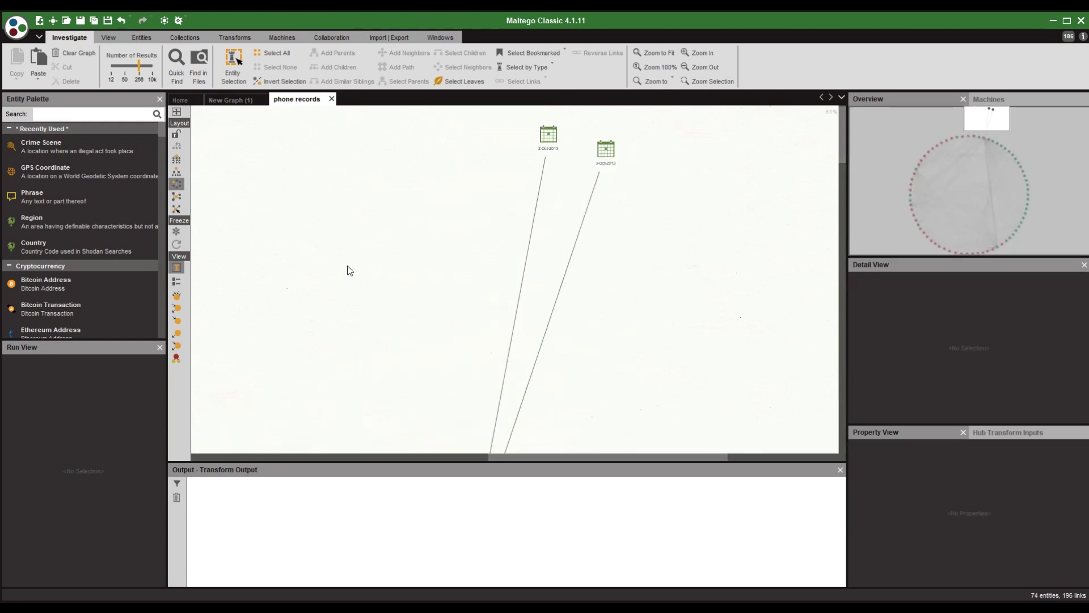
drag(348, 267, 348, 168)
drag(547, 399, 661, 160)
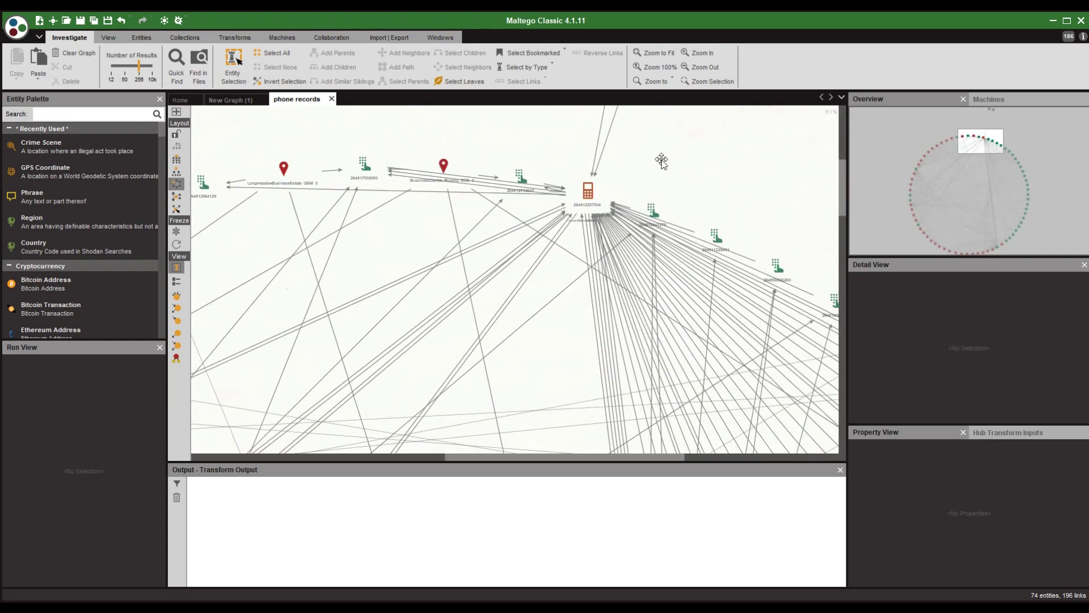
scroll(587, 262, down, 4)
drag(519, 316, 482, 184)
click(481, 184)
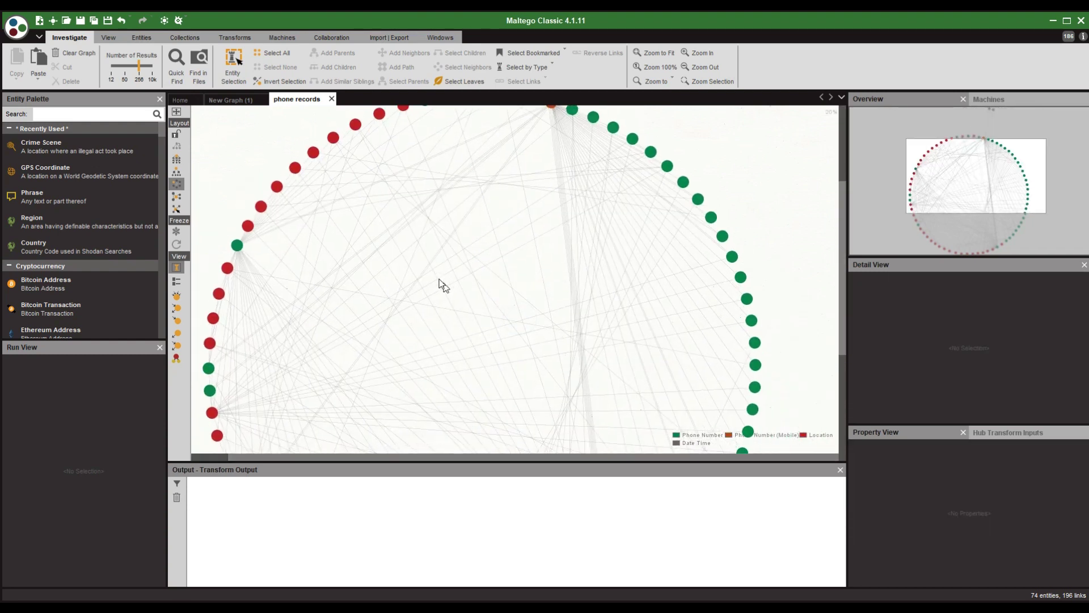
Lay the graph out in horizontal rows and examine the labelled links around the central mobile phone number entity
click(177, 160)
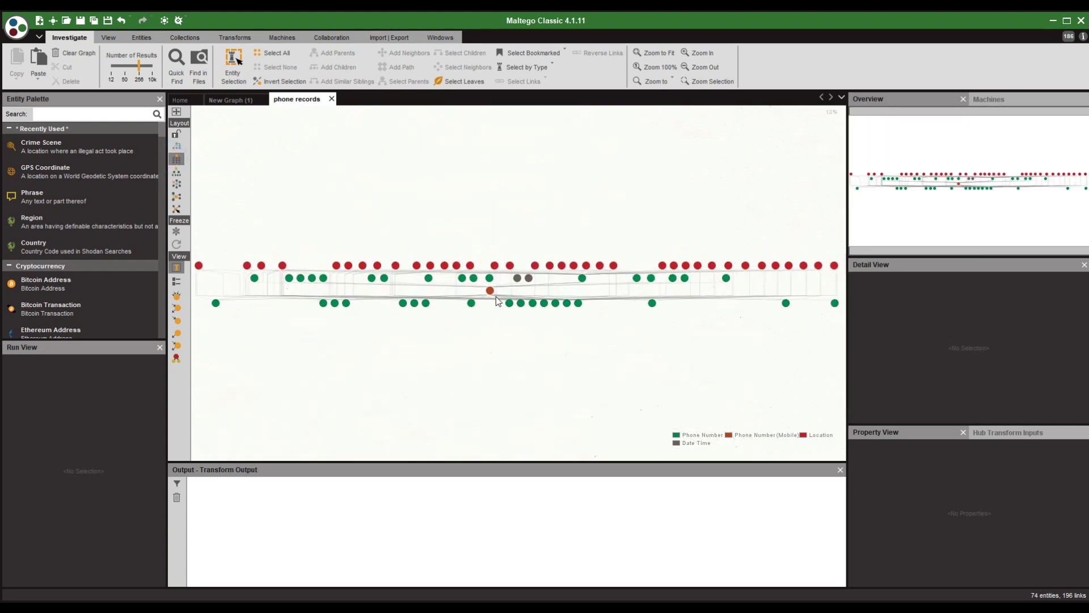
drag(456, 205, 466, 174)
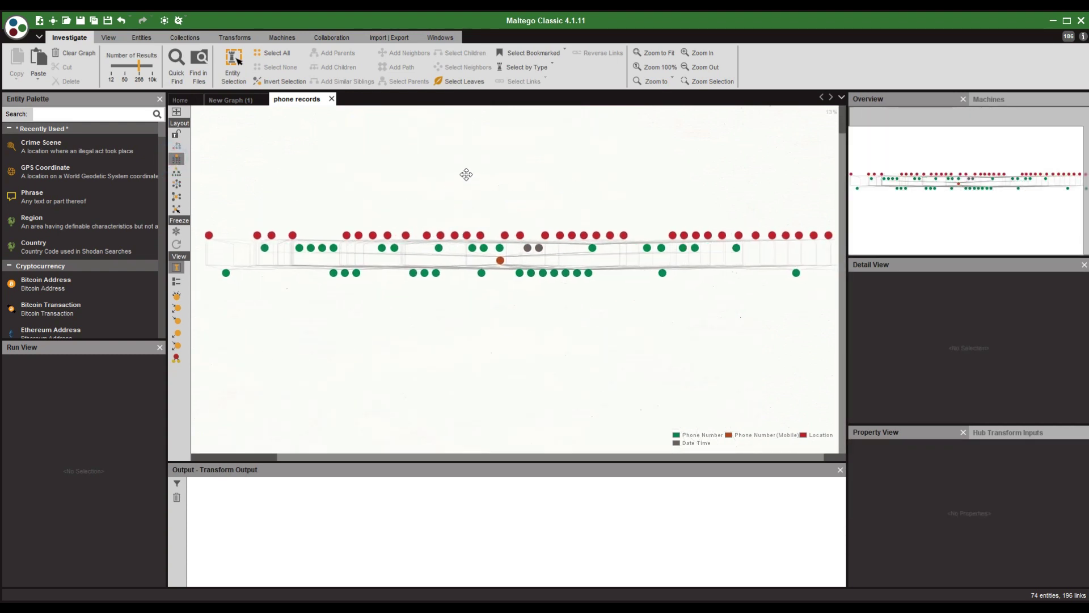
scroll(498, 265, up, 5)
drag(550, 325, 498, 131)
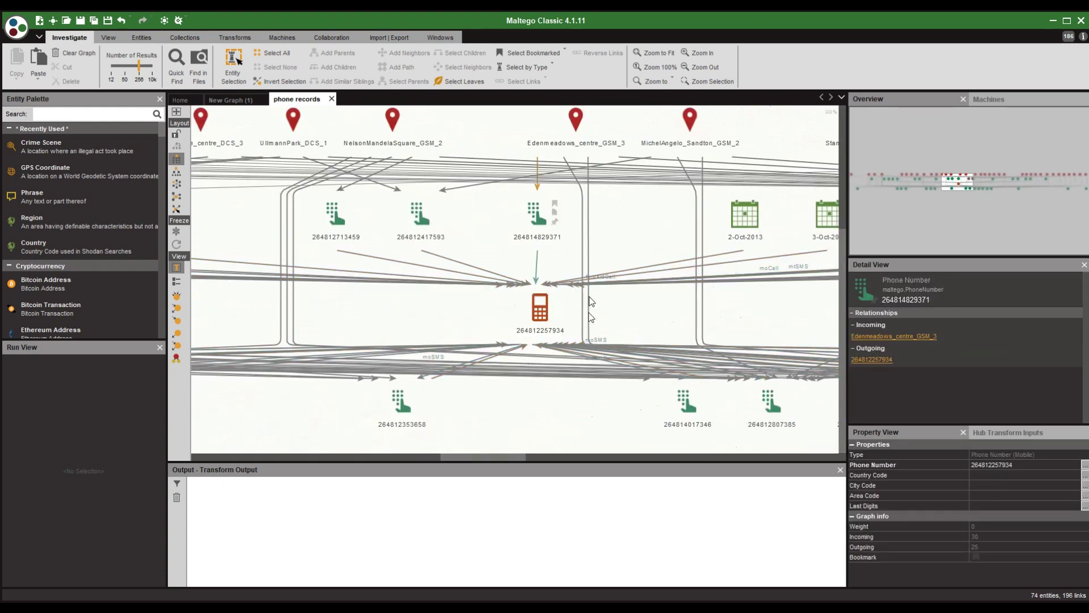
click(766, 277)
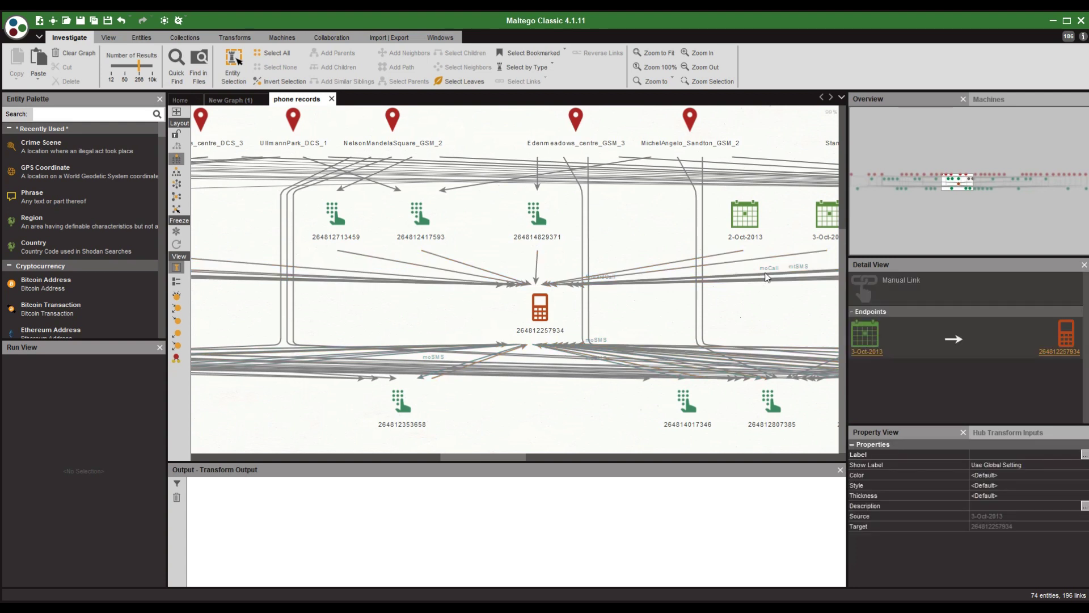
click(611, 305)
drag(610, 305, 498, 240)
click(650, 243)
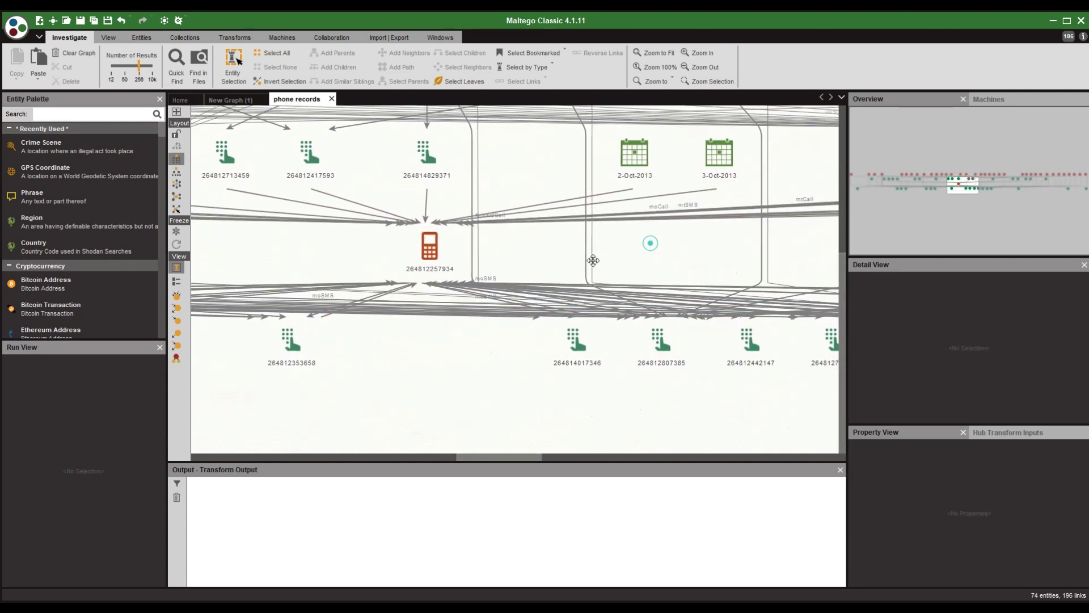
drag(592, 260, 576, 268)
click(585, 244)
click(409, 259)
click(347, 275)
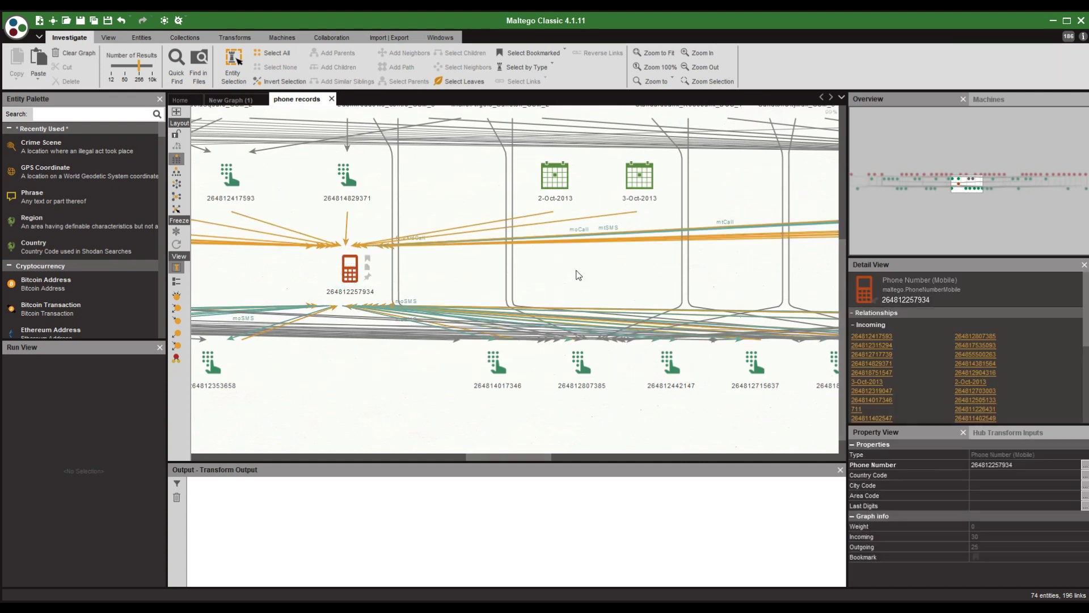
Inspect the relationships of the Edenmeadows_centre_GSM_3 location and of several phone numbers that link to the central mobile number
drag(347, 184, 519, 310)
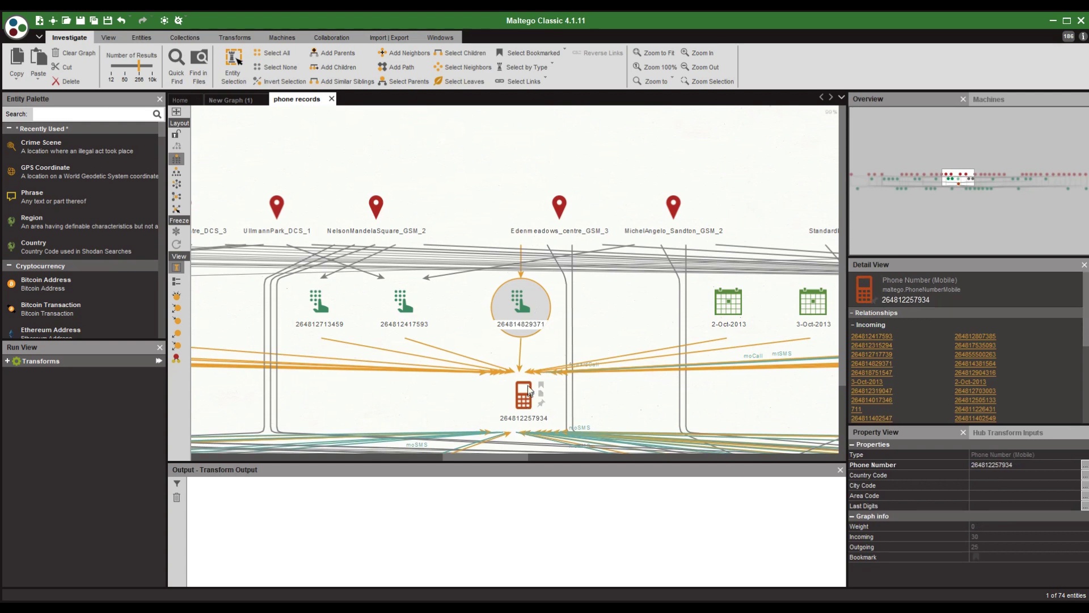
click(575, 232)
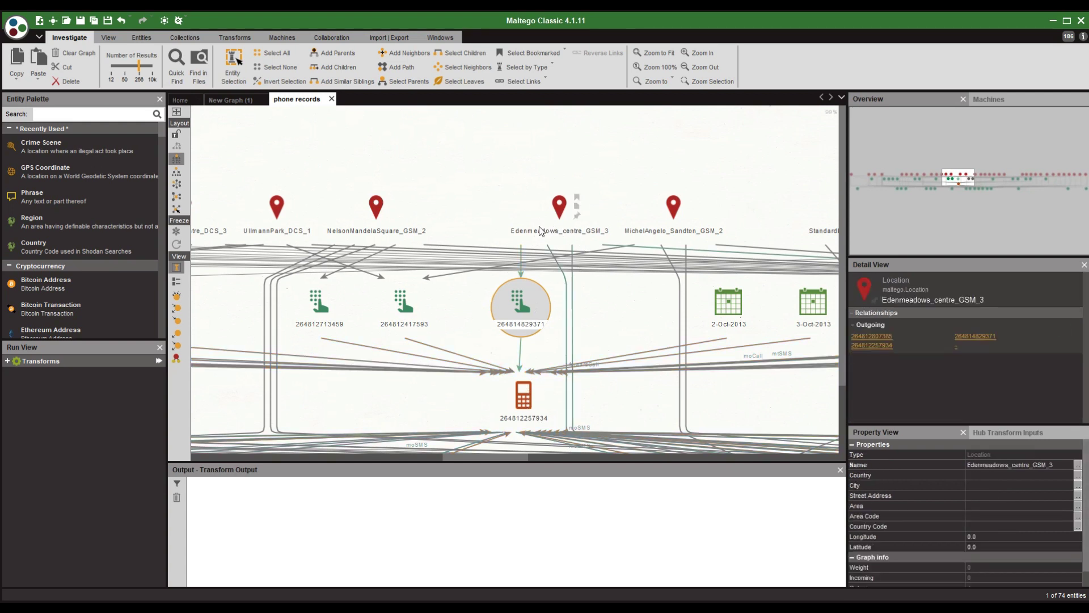
click(404, 306)
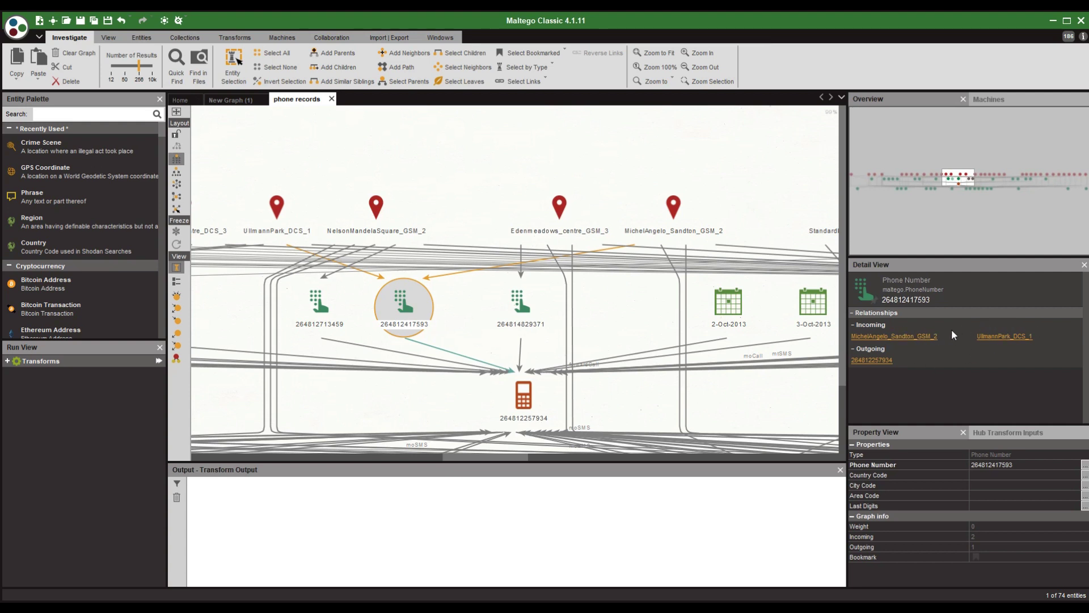
drag(326, 182, 728, 183)
click(470, 311)
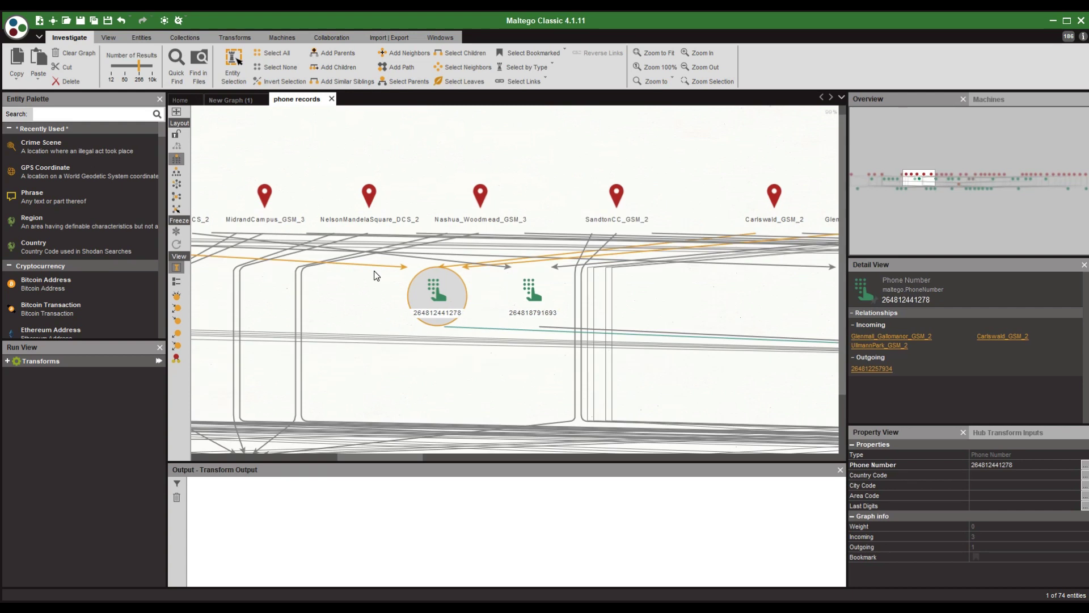
Scale the graph's entities by their number of links and arrange the graph in the organic layout
scroll(383, 274, down, 6)
drag(377, 404, 410, 345)
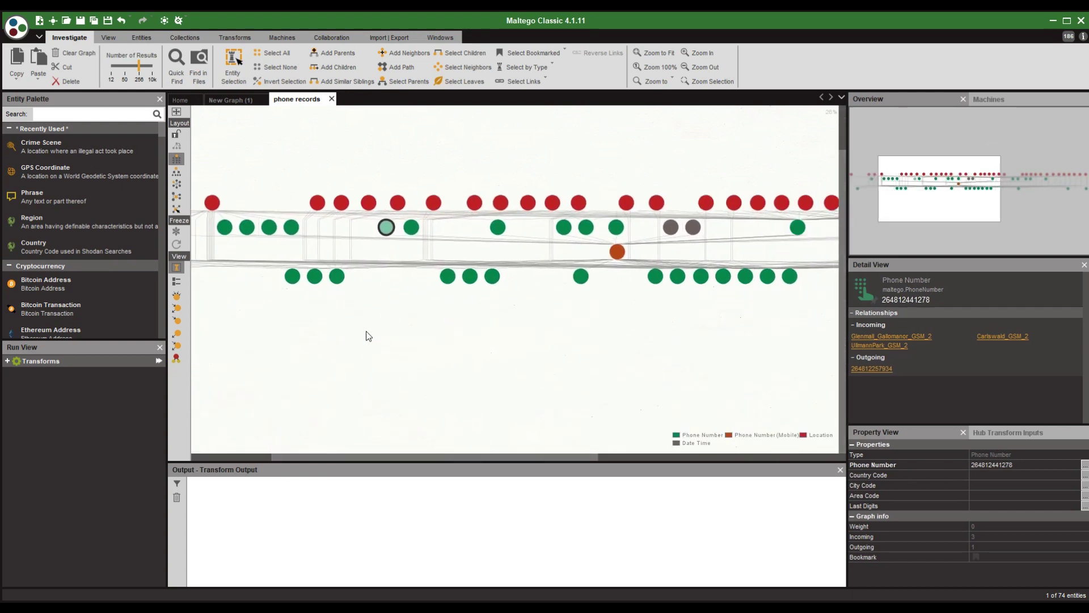
click(177, 311)
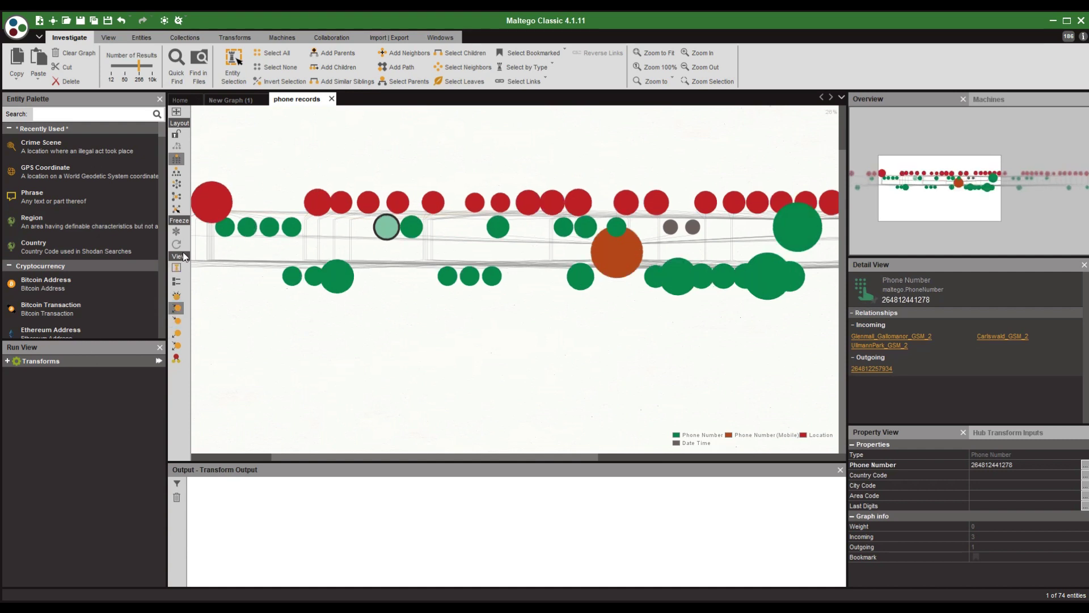
click(178, 198)
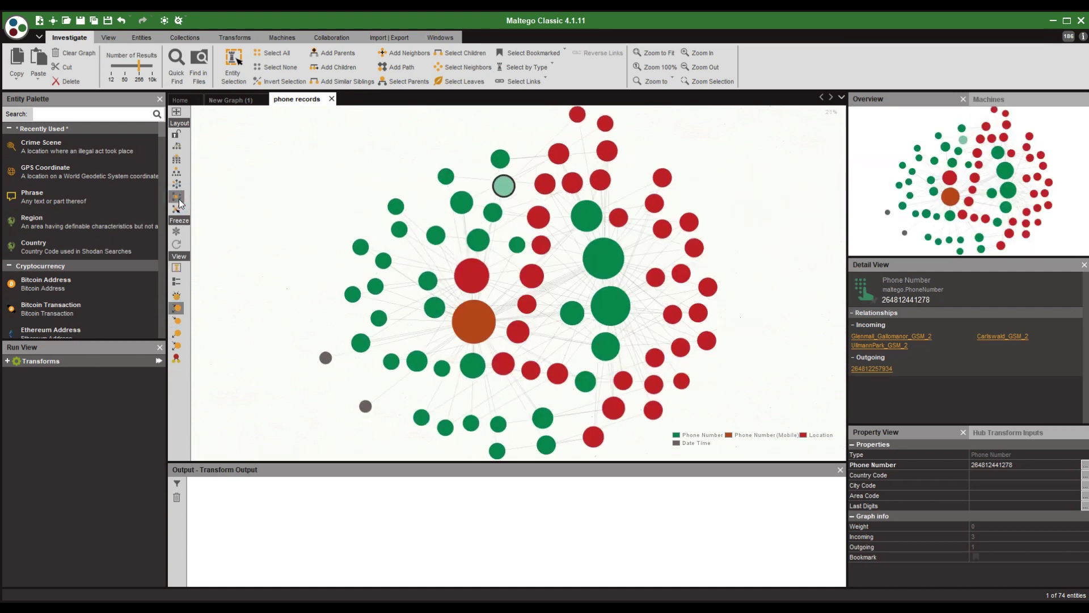
Examine the links between the mobile phone number entity and the UllmannPark_GSM_2 location in the organic graph
scroll(489, 282, up, 2)
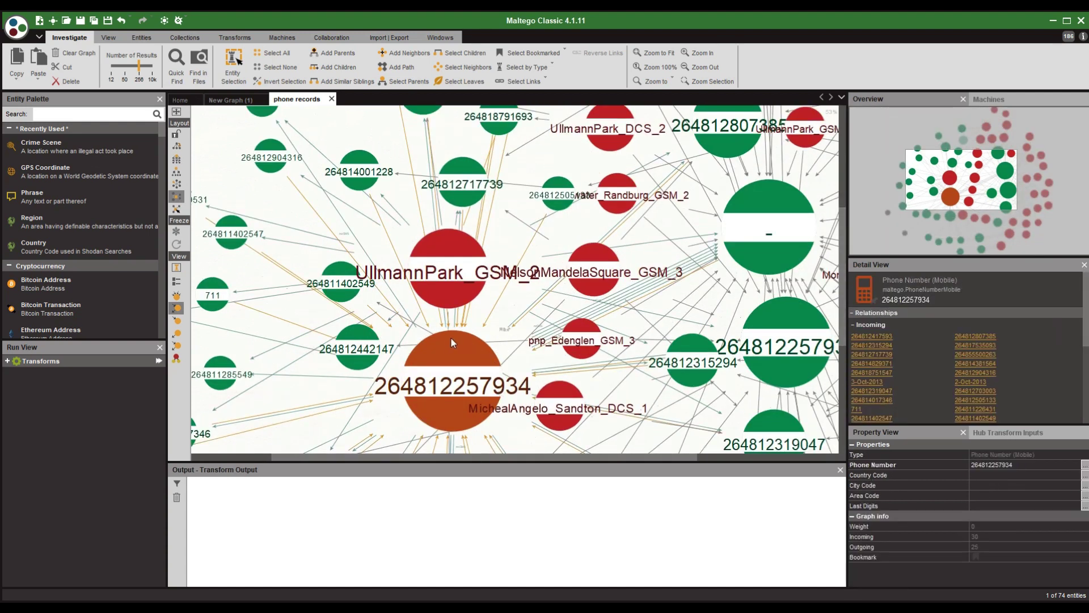
scroll(451, 338, down, 2)
scroll(456, 338, up, 3)
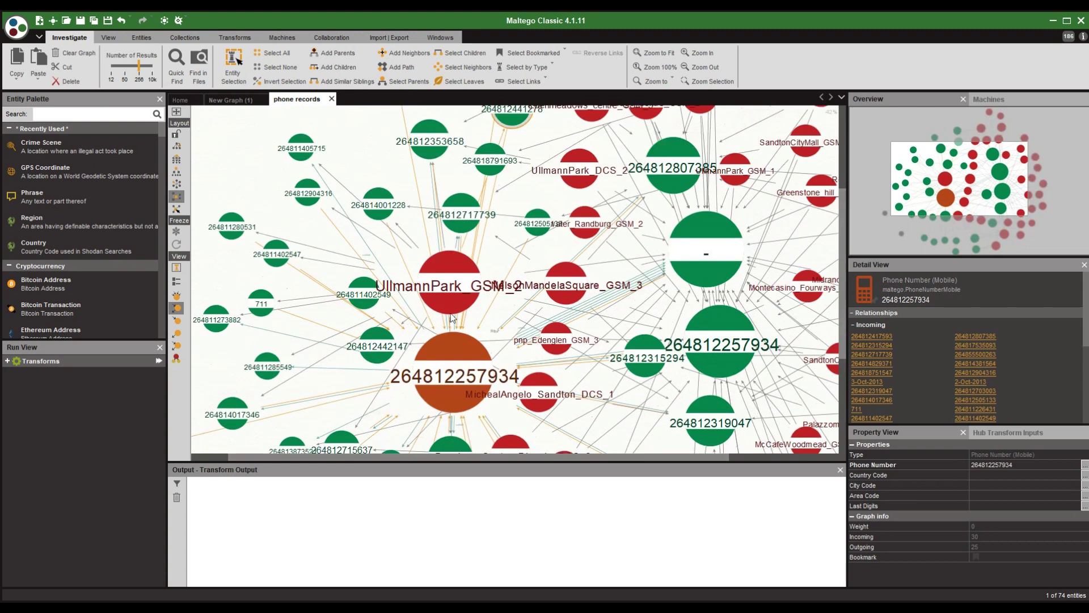
click(450, 293)
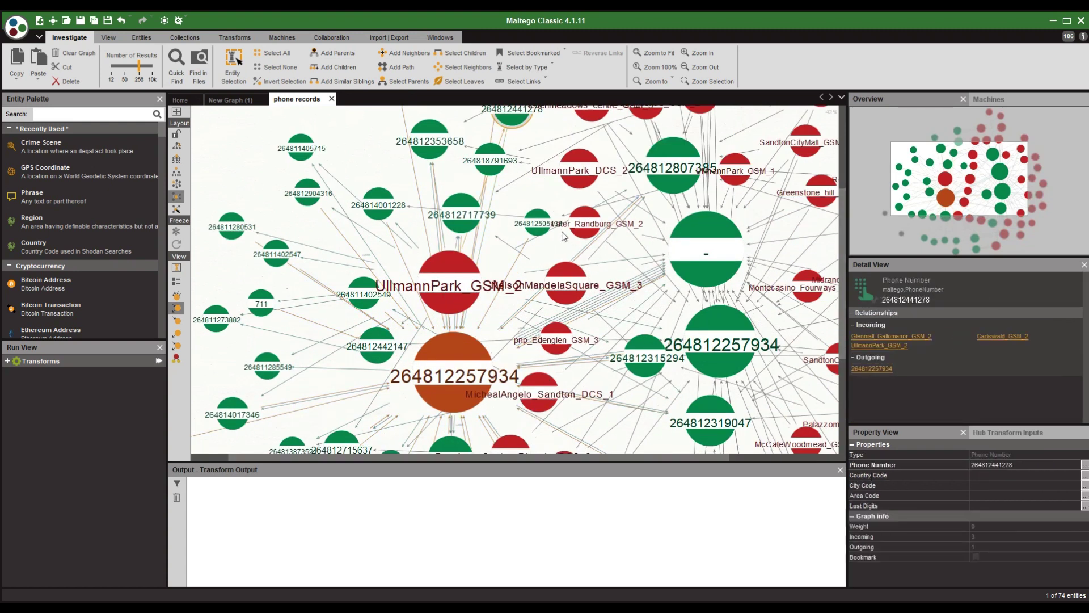
Inspect the relationships of the outlying location and phone number entities across the organic graph, including Rosebankmall_GSM_3 and NelsonMandelaSquare_GSM_2
drag(603, 262, 385, 217)
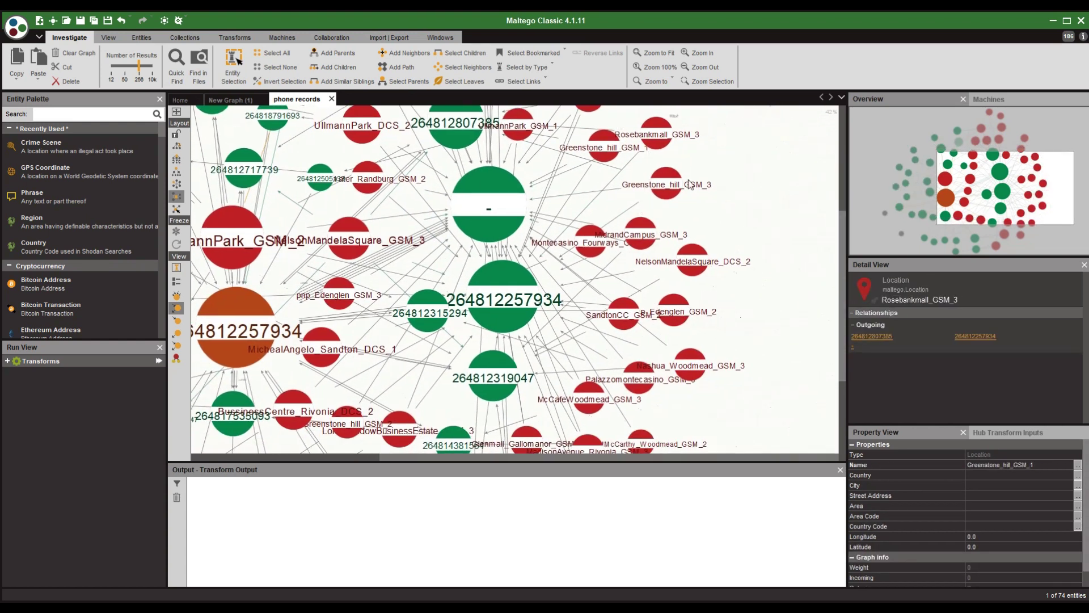
scroll(730, 323, down, 3)
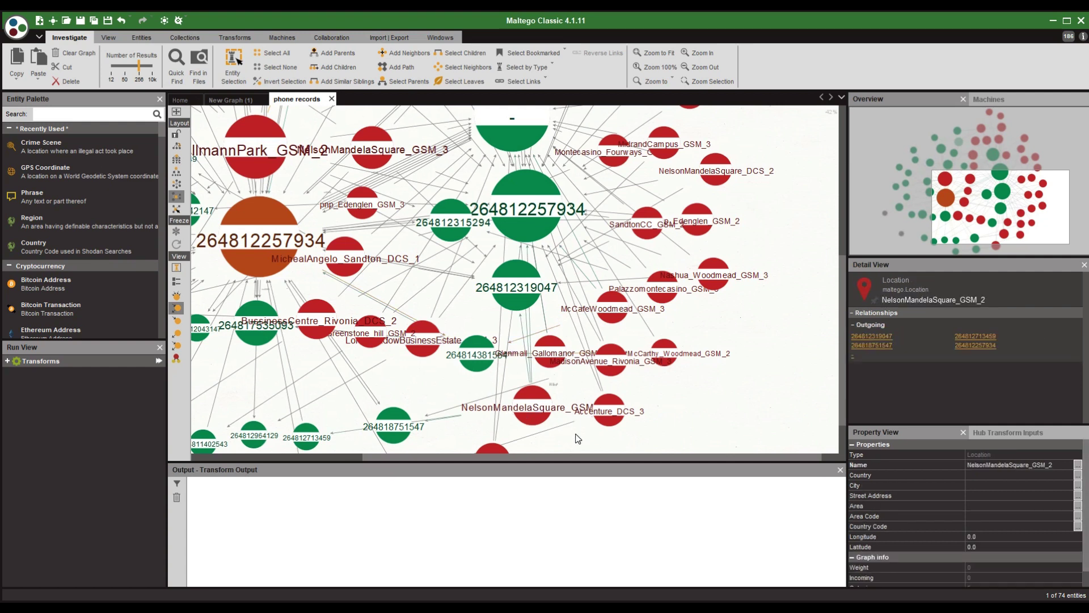
scroll(532, 410, down, 3)
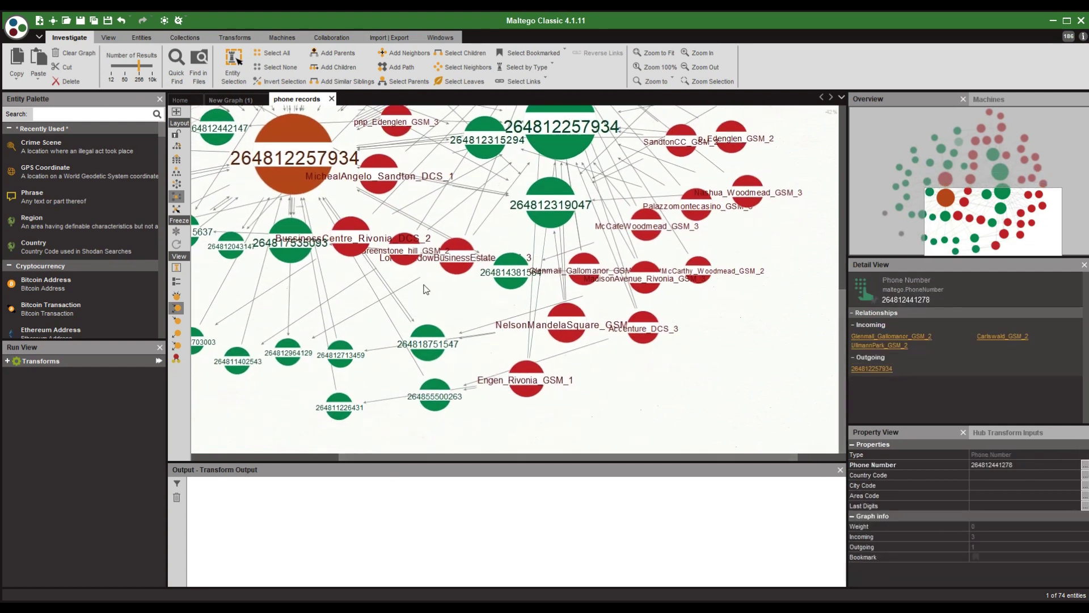
drag(341, 279, 627, 320)
drag(402, 241, 308, 360)
click(383, 225)
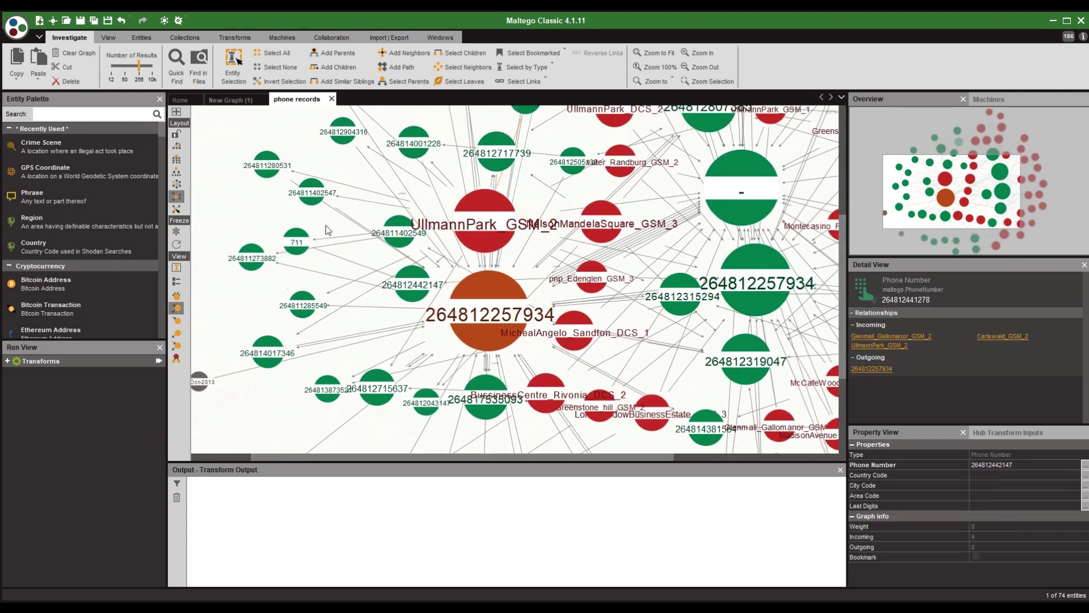
scroll(384, 225, down, 4)
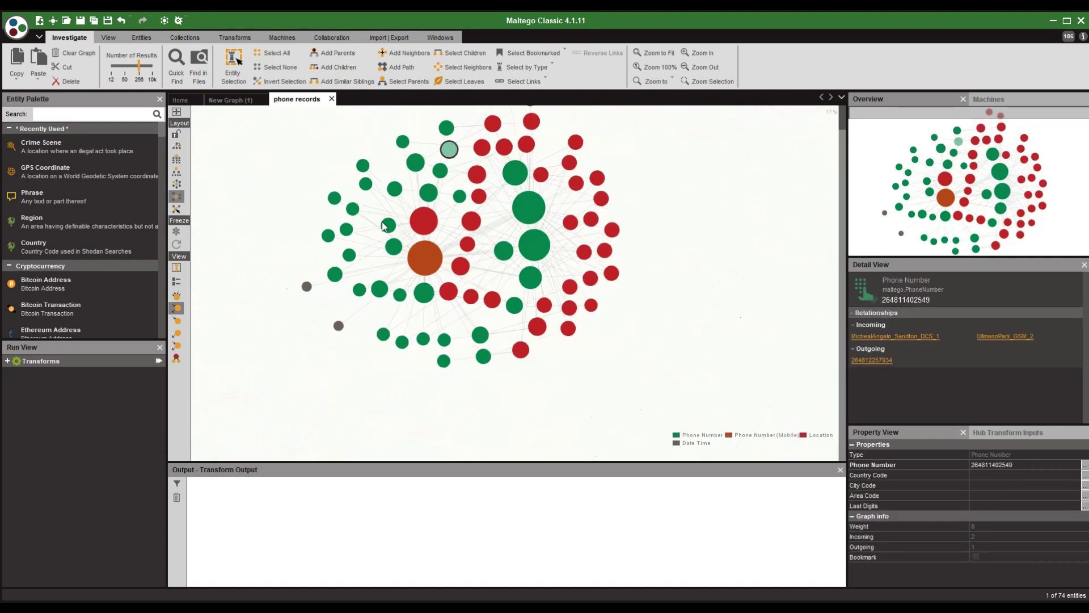
drag(698, 181, 696, 264)
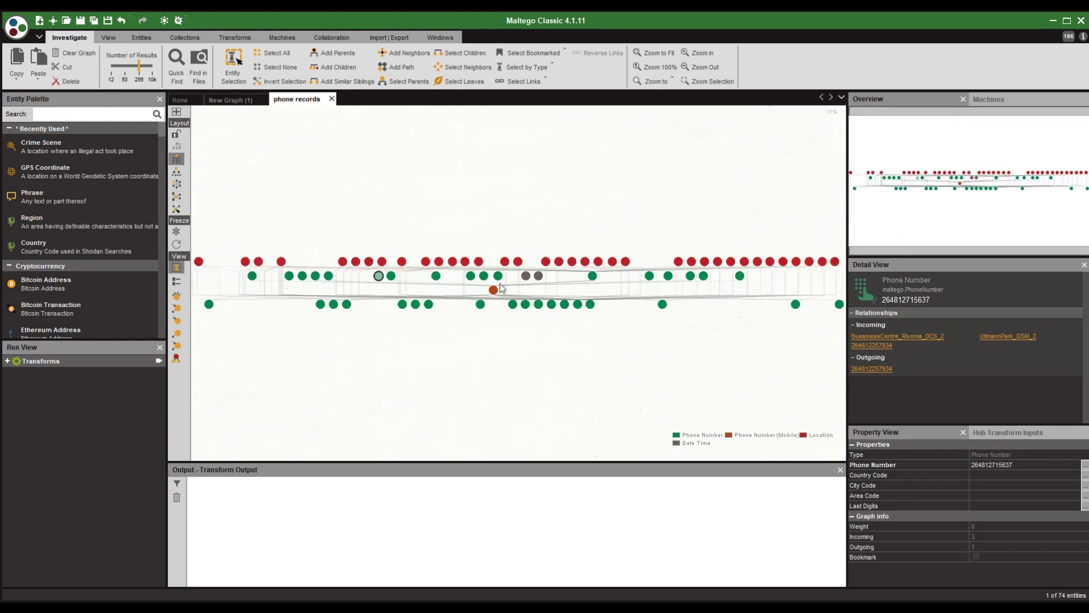
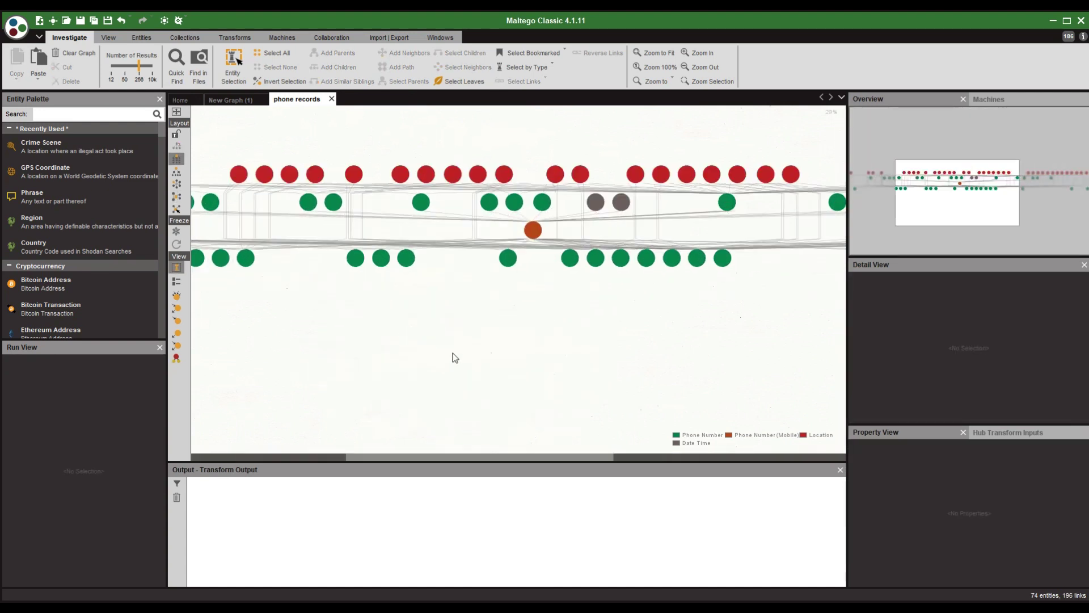
Select all Location entities in the graph by type and move them together into a row below the phone number entities
scroll(453, 352, down, 2)
scroll(454, 352, down, 1)
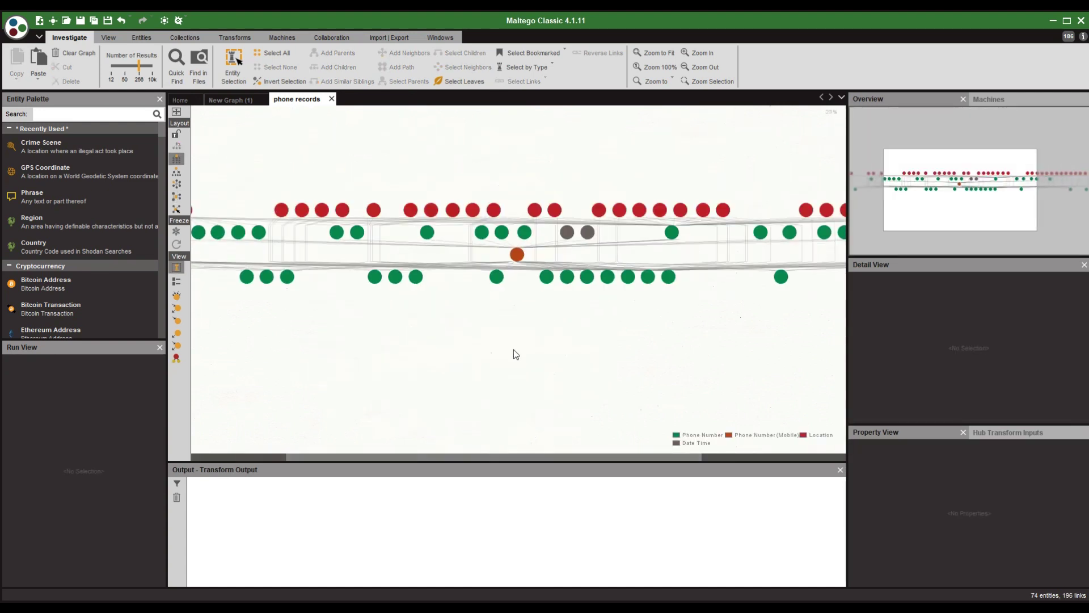
drag(553, 319, 481, 383)
scroll(554, 241, up, 4)
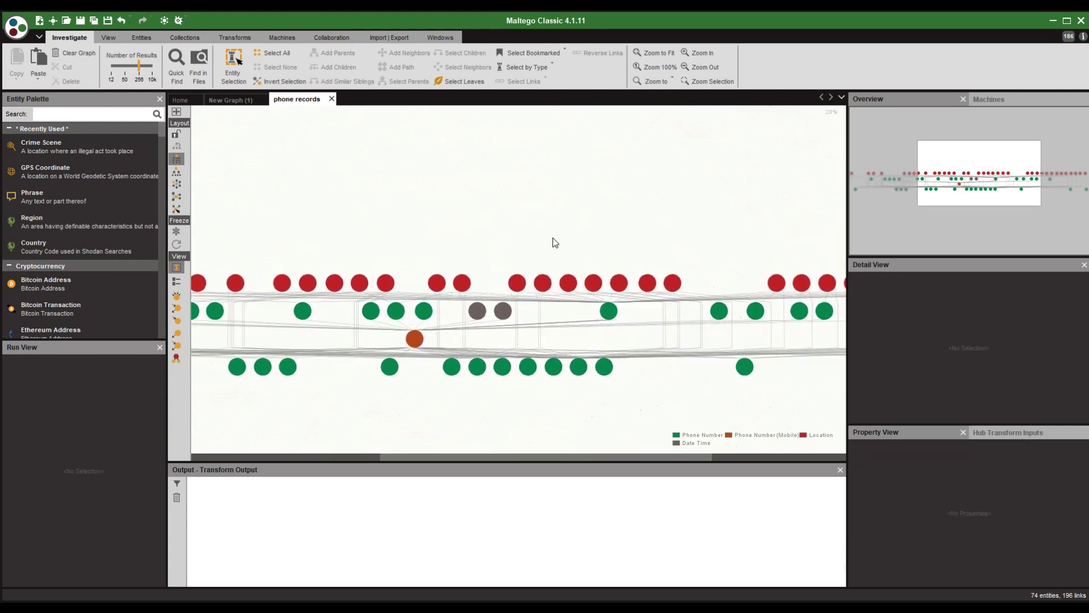
click(484, 267)
drag(567, 219, 691, 180)
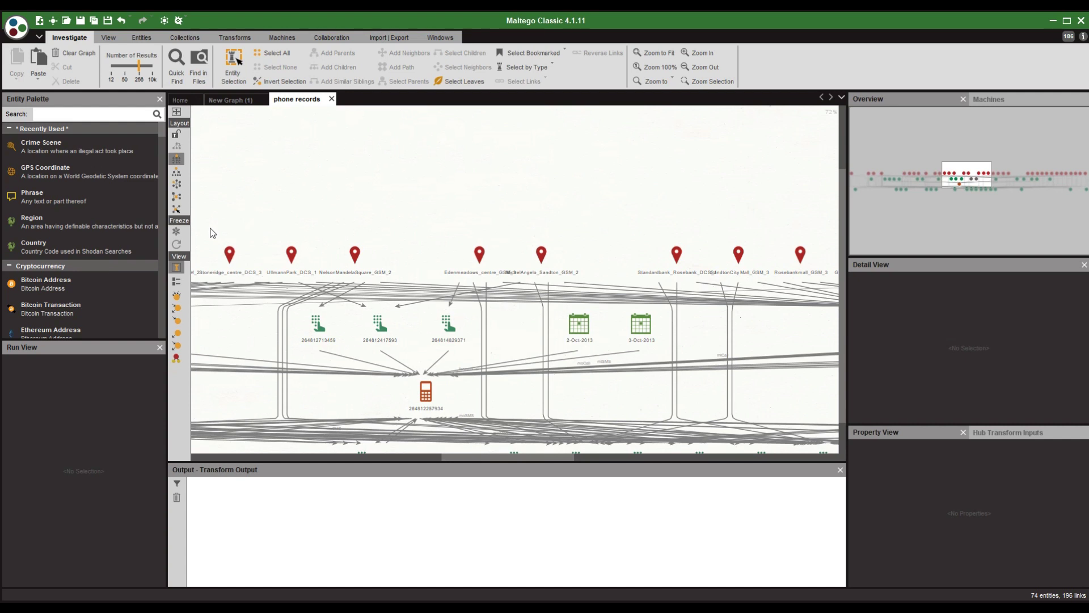
drag(357, 212, 539, 163)
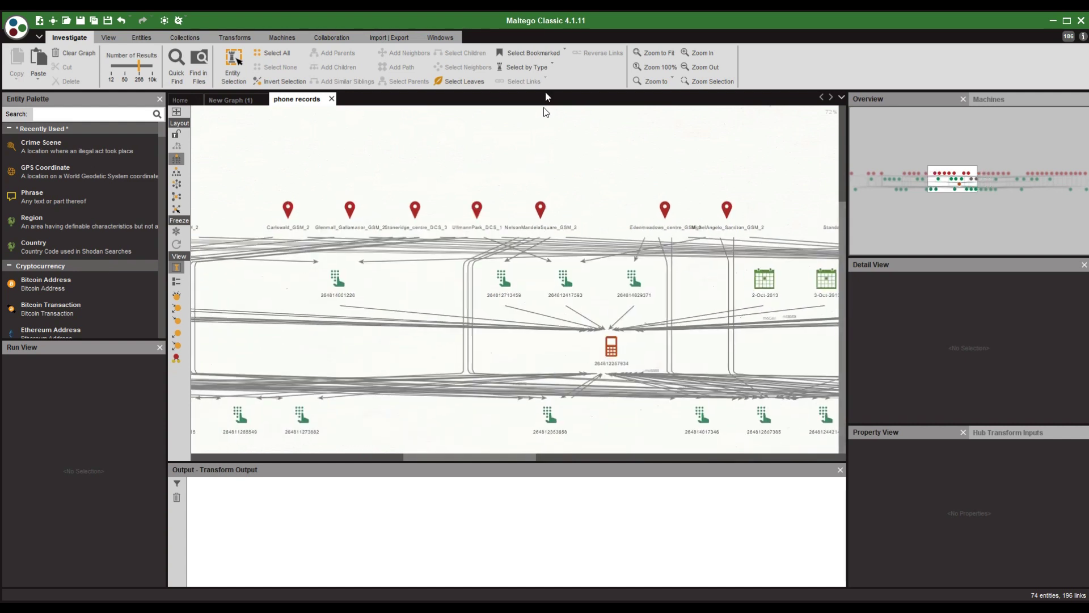
click(527, 67)
click(530, 96)
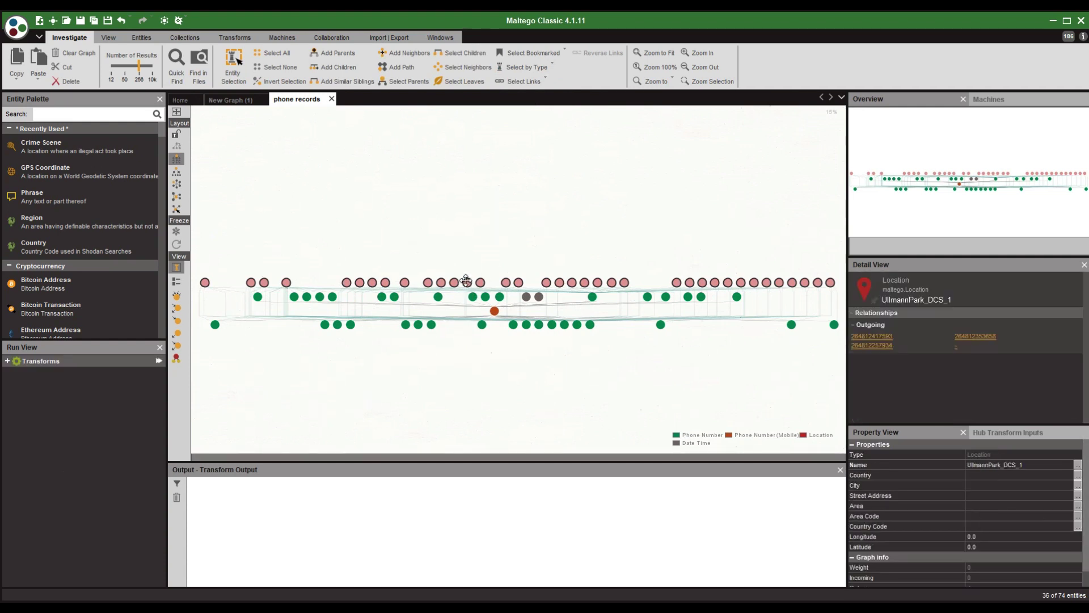
drag(467, 282, 459, 383)
drag(640, 226, 760, 197)
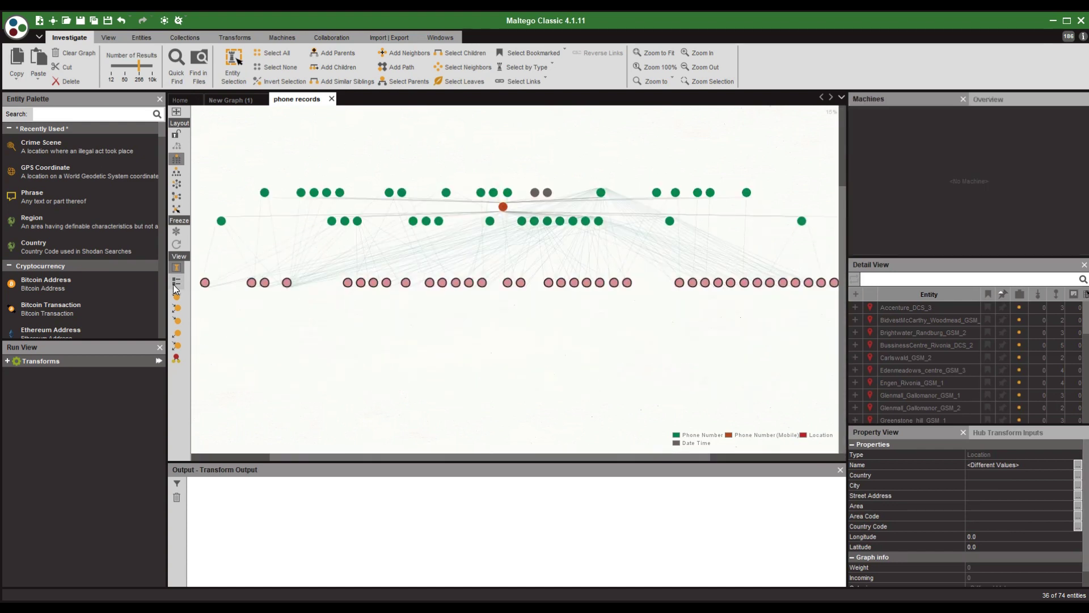
Show the graph as an entity list and set up a table export of the selected locations only, removing duplicate rows
click(176, 281)
click(288, 334)
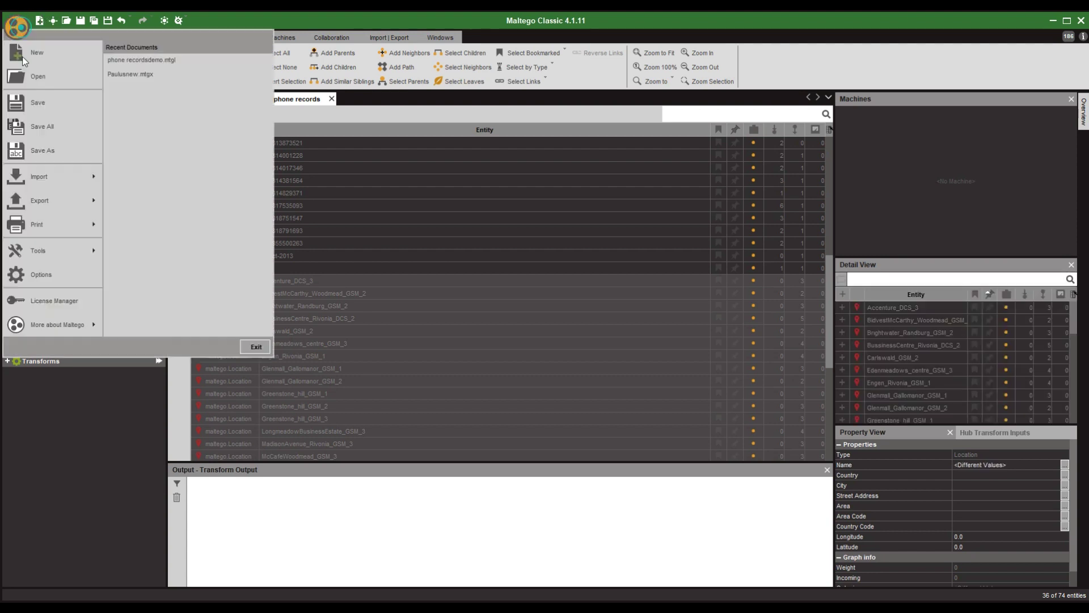
click(16, 26)
mouse_move(56, 207)
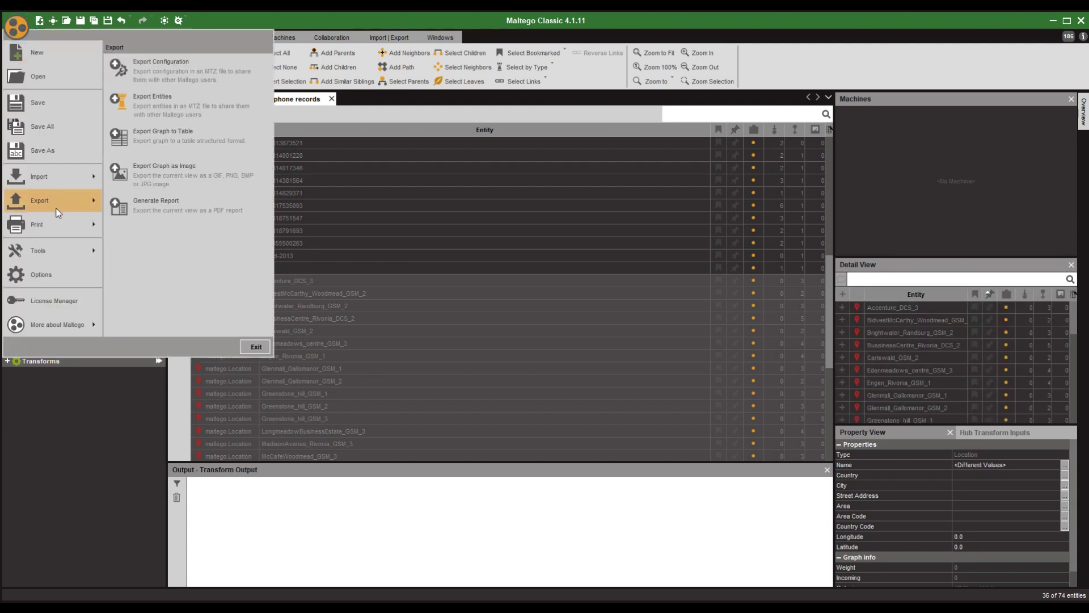
click(195, 143)
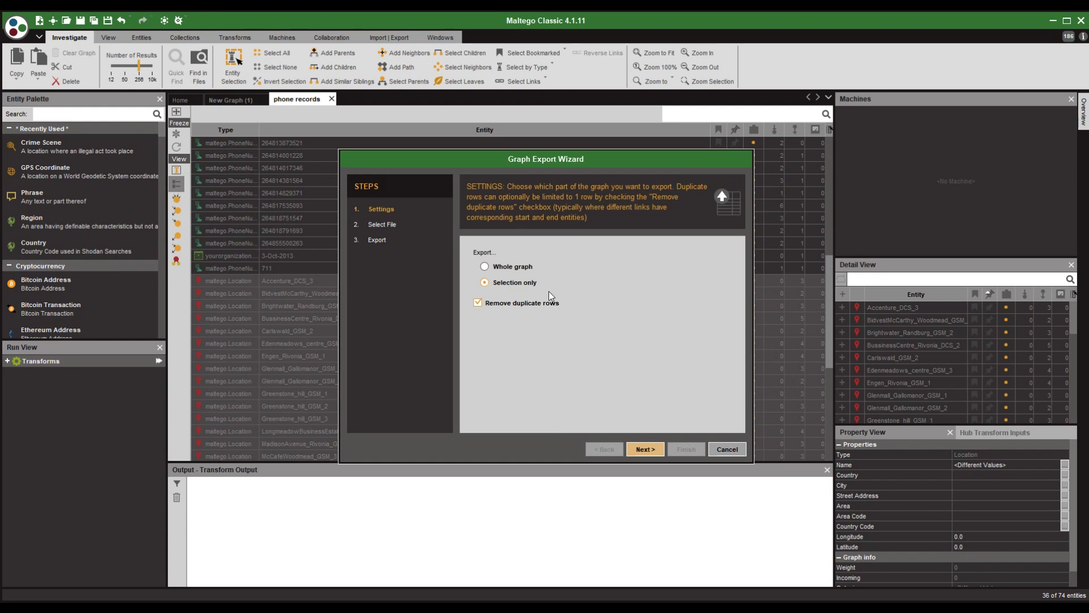
click(657, 447)
click(655, 448)
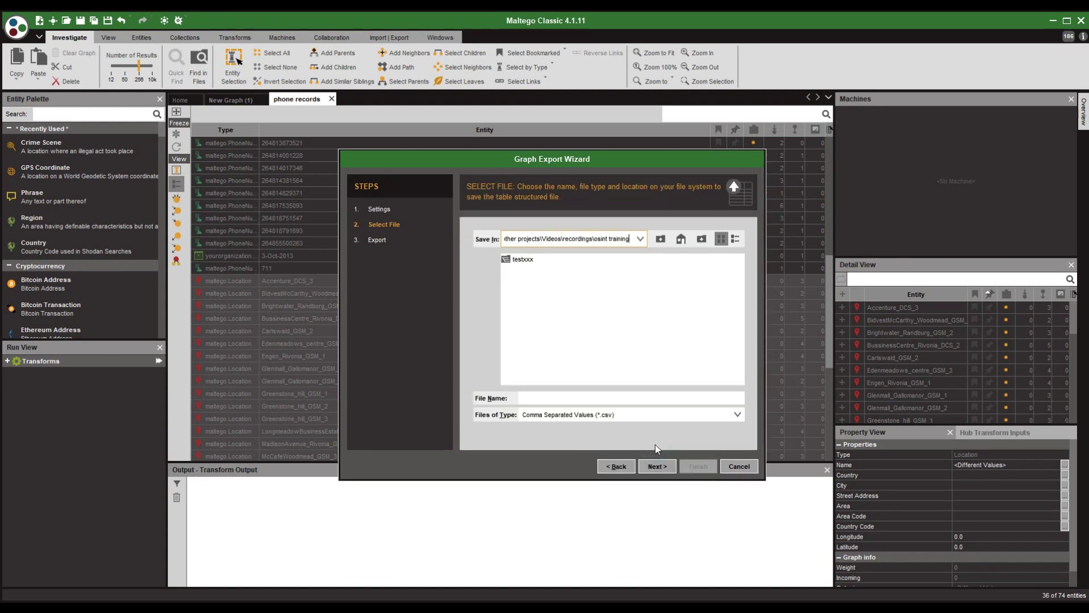
Save the export as a comma-separated values file named locations and return to the graph view
text(locations)
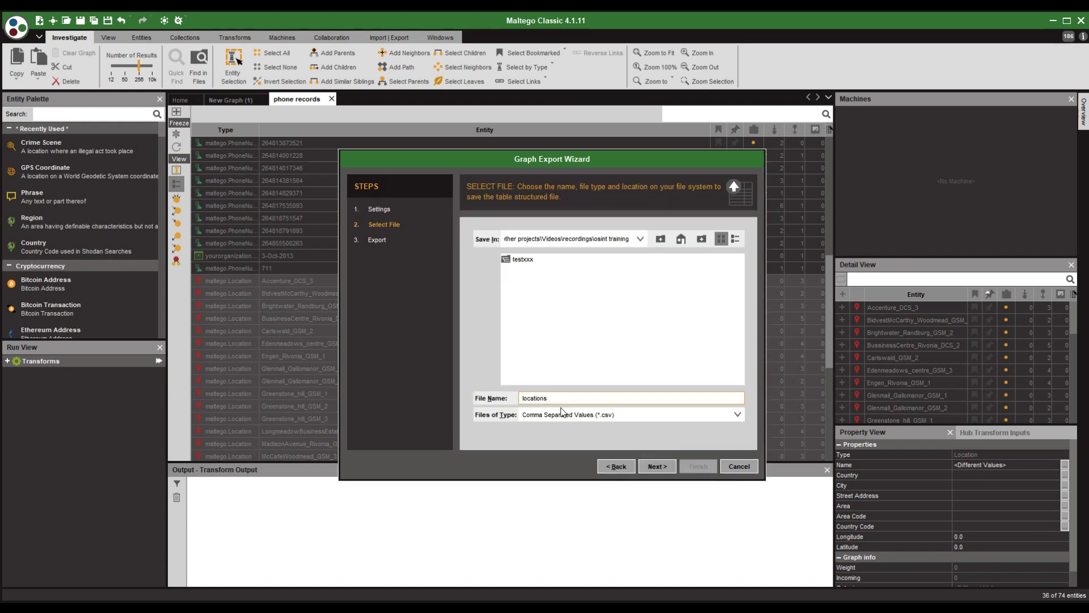
click(659, 466)
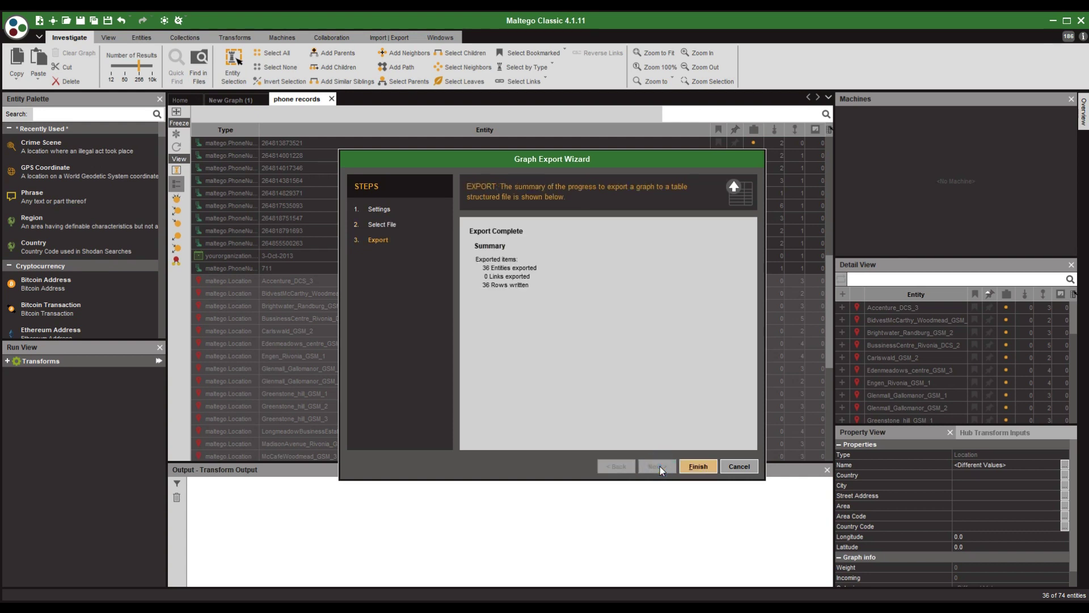
click(698, 466)
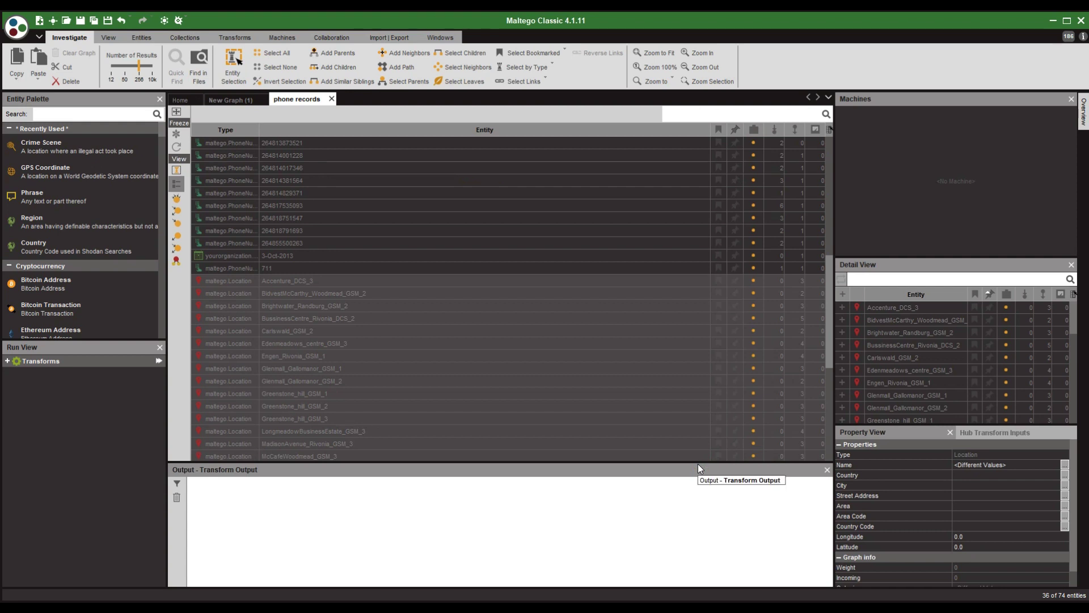
click(178, 170)
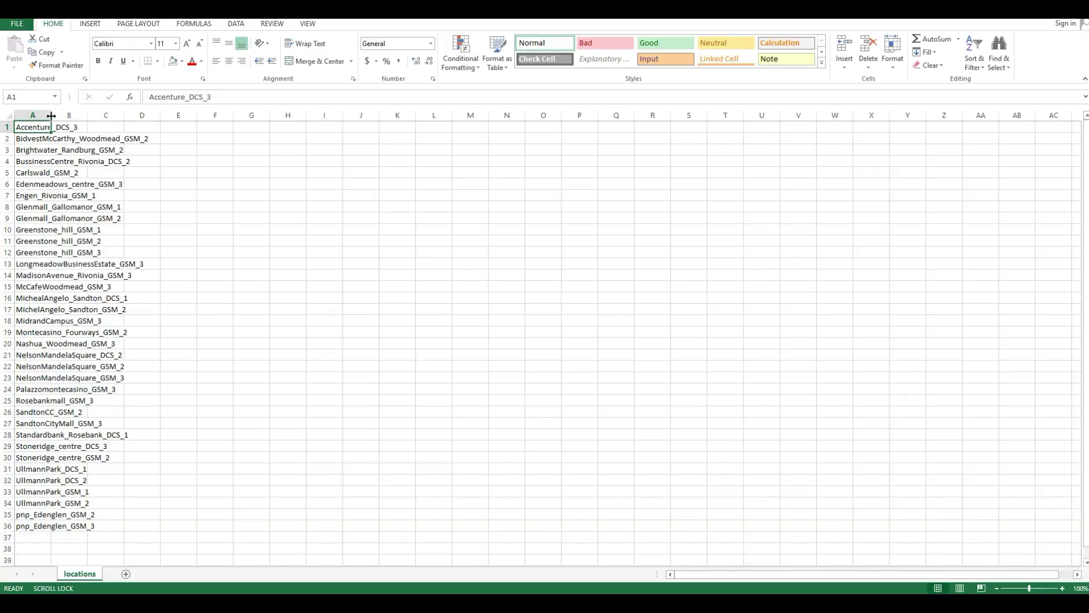
Switch to the exported locations file in Excel, widen column A to fit the names and look through the list
drag(69, 116, 202, 136)
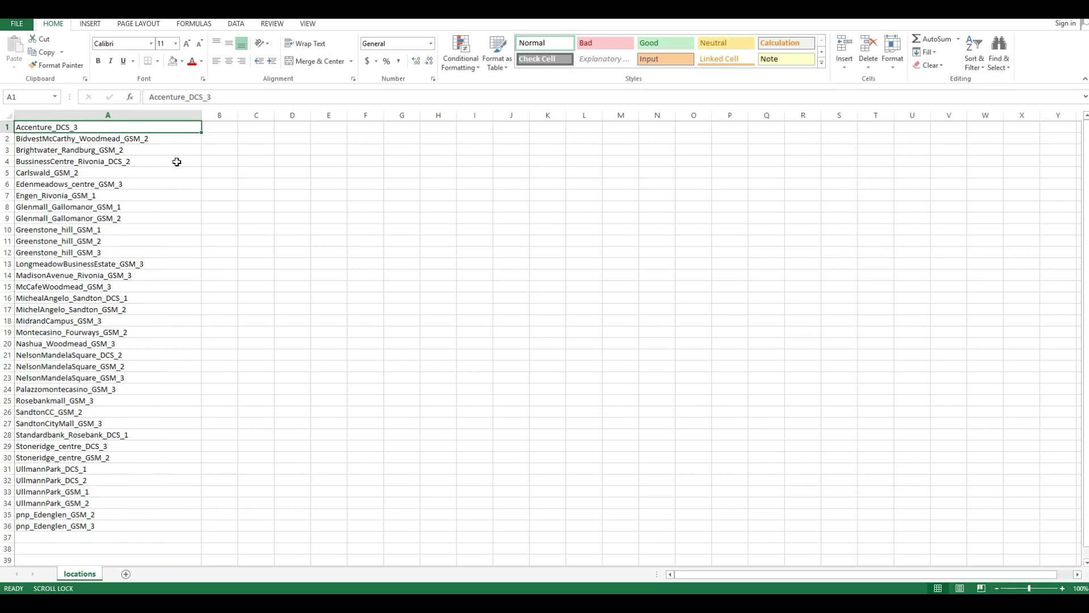
scroll(176, 162, down, 3)
scroll(176, 162, up, 3)
click(998, 52)
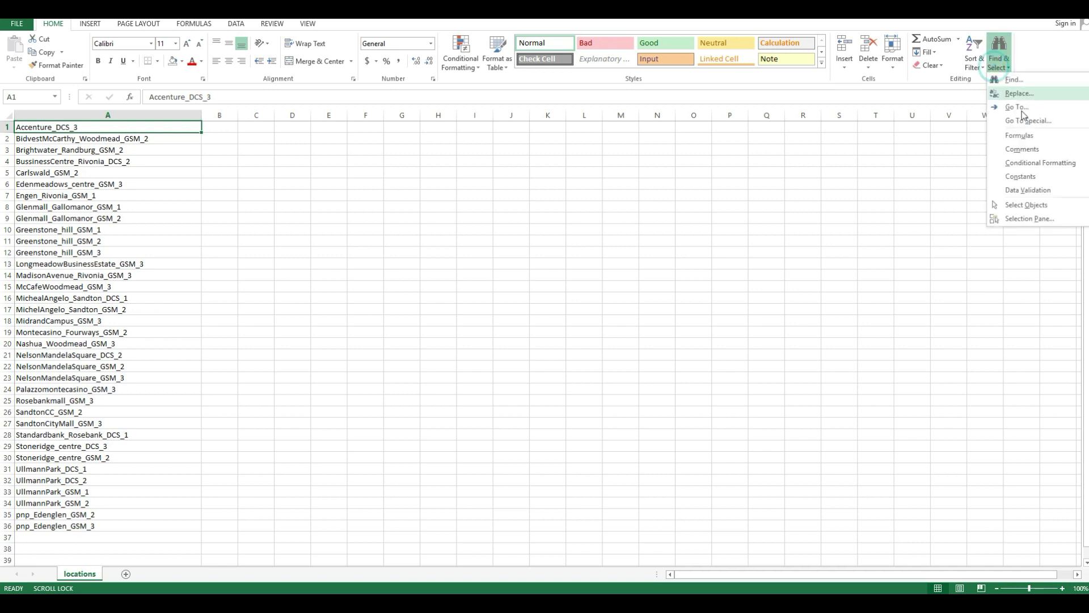
click(1019, 93)
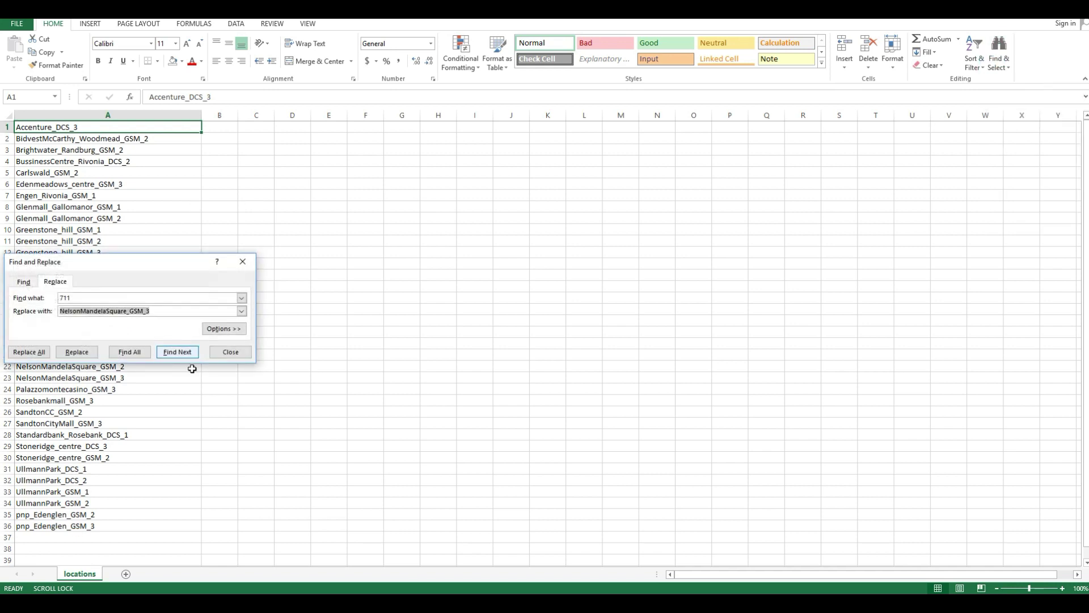
double_click(139, 295)
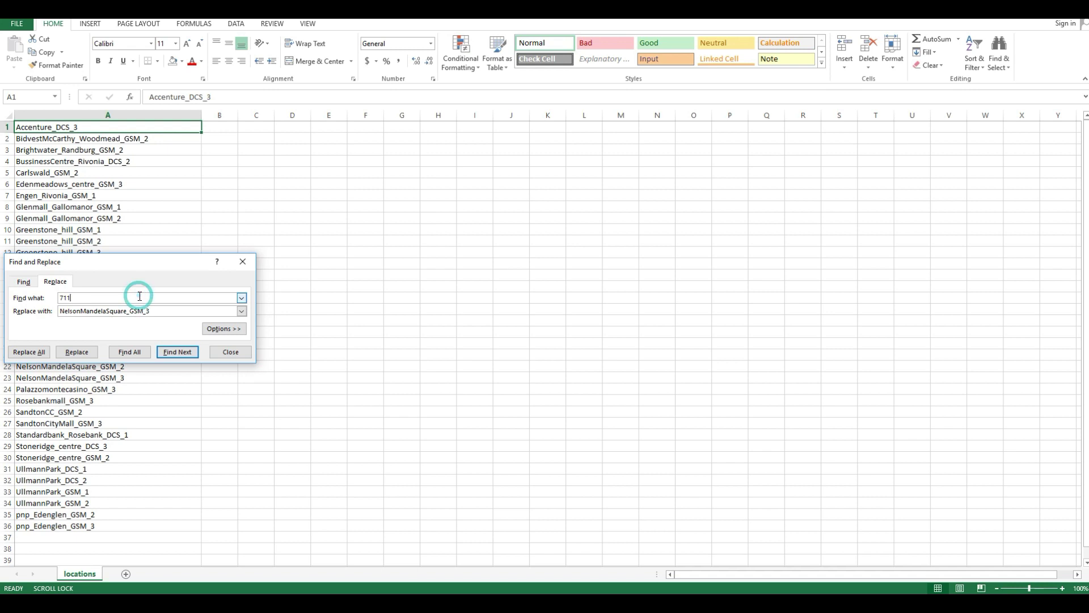
click(230, 352)
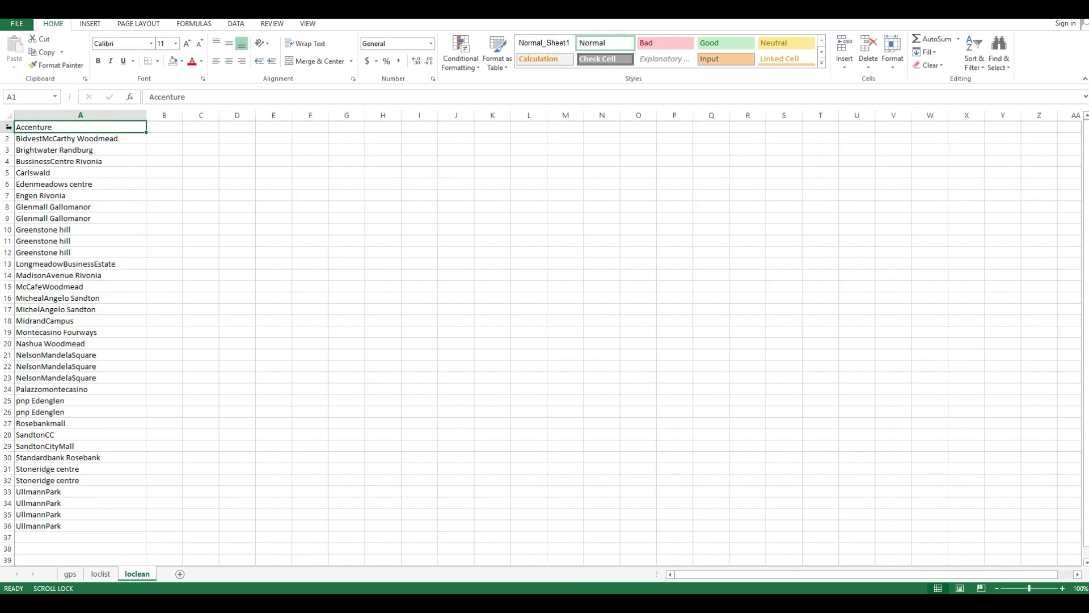
Review the cleaned names on the loclean sheet, paste them into the mapdevelopers.com batch geocode tool in the browser and find their addresses
scroll(62, 351, down, 1)
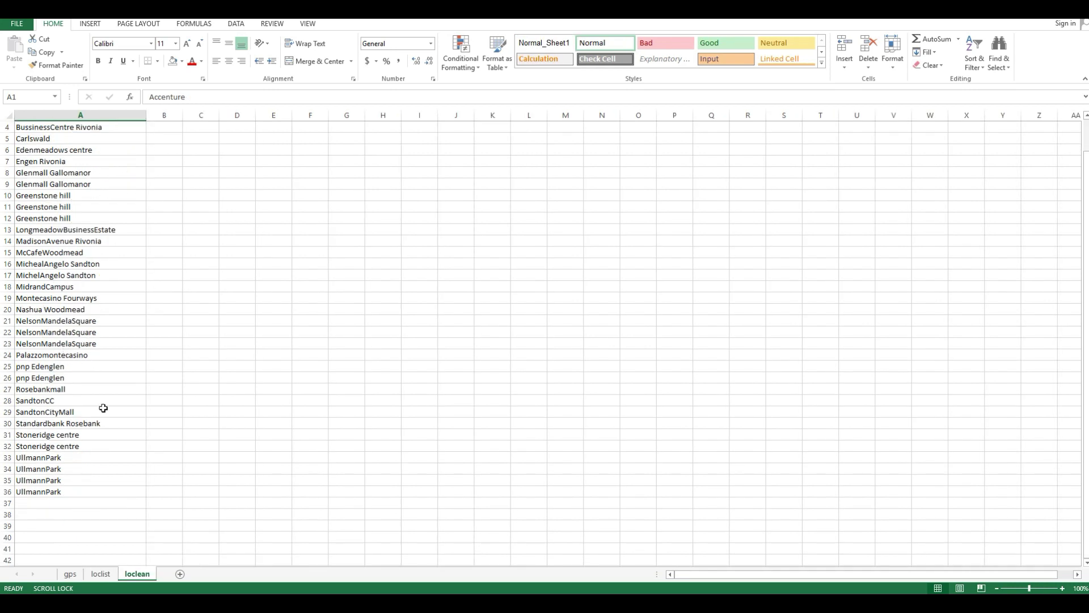
scroll(103, 420, down, 2)
scroll(101, 429, up, 4)
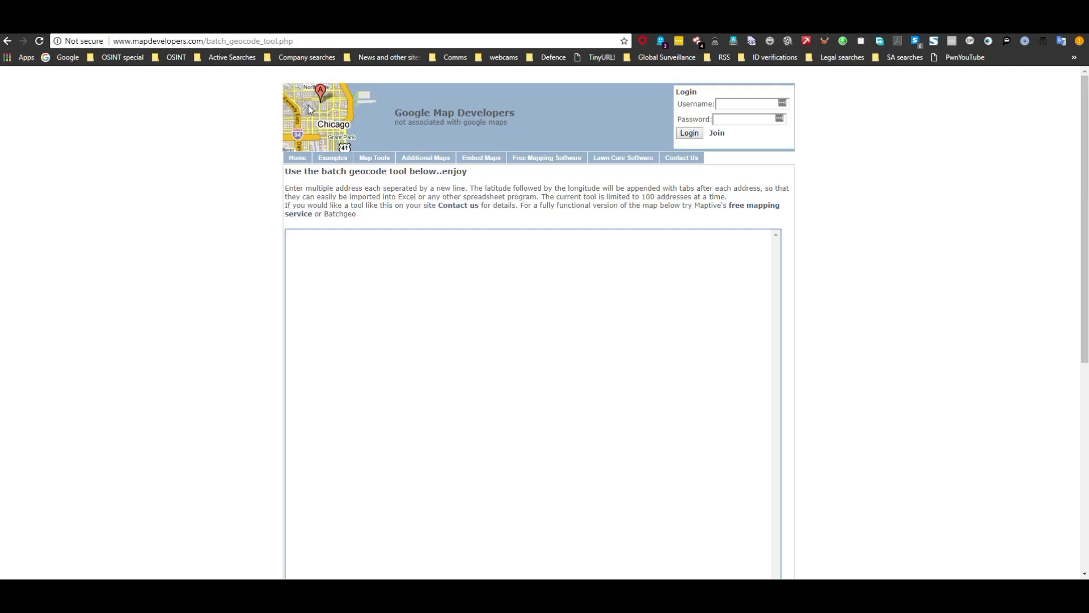
scroll(309, 108, down, 2)
scroll(271, 187, down, 2)
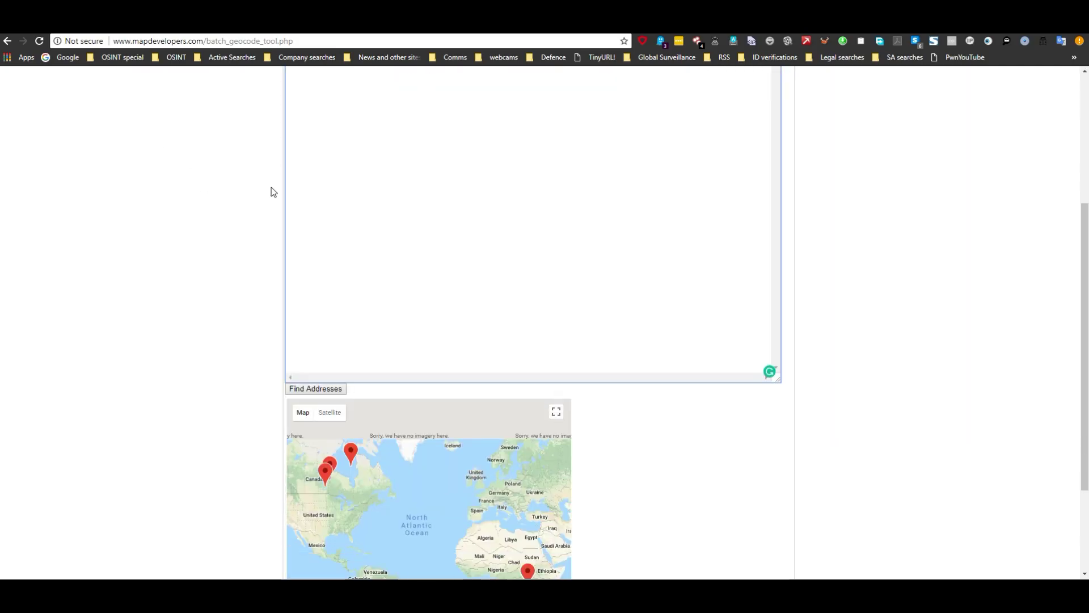
scroll(272, 187, up, 4)
scroll(274, 192, down, 1)
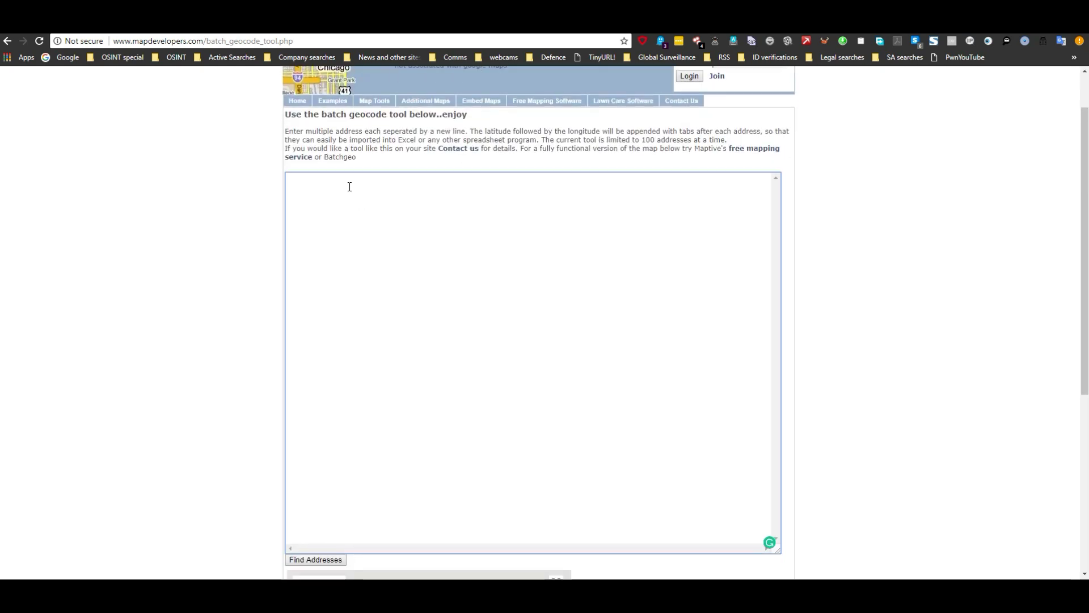
text(UllmannPark Glenmall Gallomanor SandtonCC MichelAngelo Sandton NelsonMandelaSquare SandtonCityMall MidrandCampus Carlswald Accenture McCafeWoodmead BidvestMcCarthy Woodmead Nashua Woodmead Brightwater Randburg UllmannPark UllmannPark UllmannPark Glenmall Gallomanor MadisonAvenue Rivonia BussinessCentre Rivonia Engen Rivonia LongmeadowBusinessEstate Stoneridge centre Stoneridge centre Greenstone hill Greenstone hill Greenstone hill Edenmeadows centre pnp Edenglen pnp Edenglen MichealAngelo Sandton Rosebankmall Standardbank Rosebank NelsonMandelaSquare NelsonMandelaSquare Montecasino Fourways Palazzomontecasino)
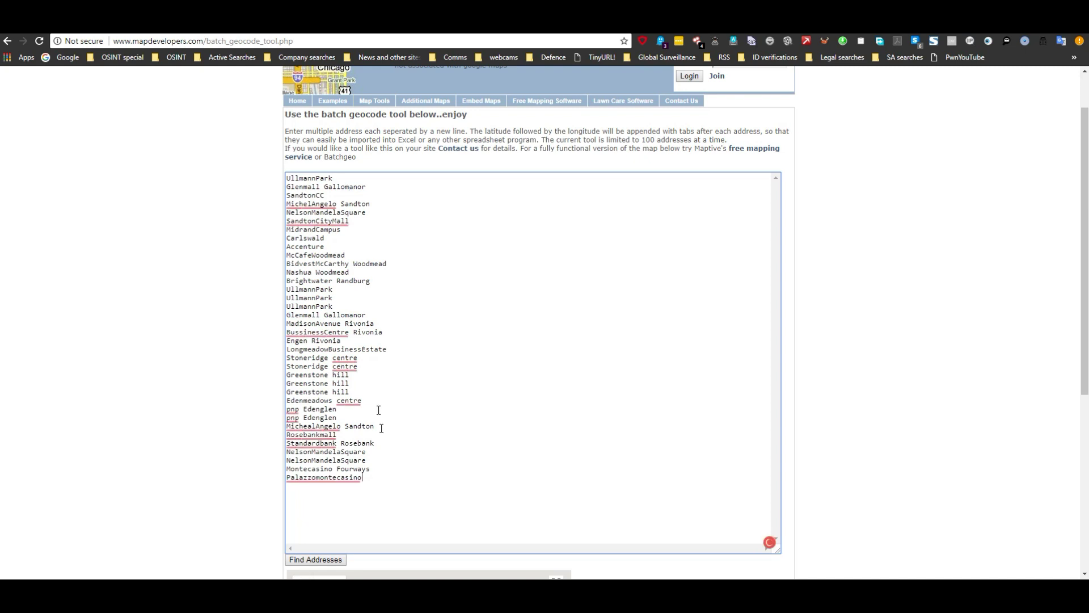
click(321, 560)
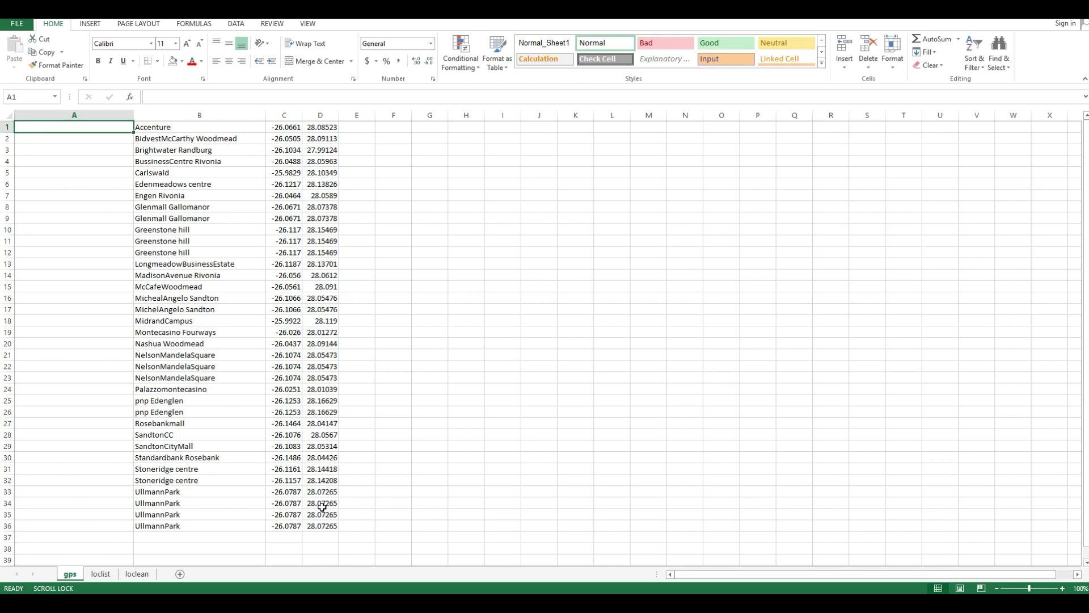
In the Excel workbook, widen column E of the gps sheet and copy the location names from loclist A1:A36 into its column A
drag(377, 120, 413, 117)
click(359, 128)
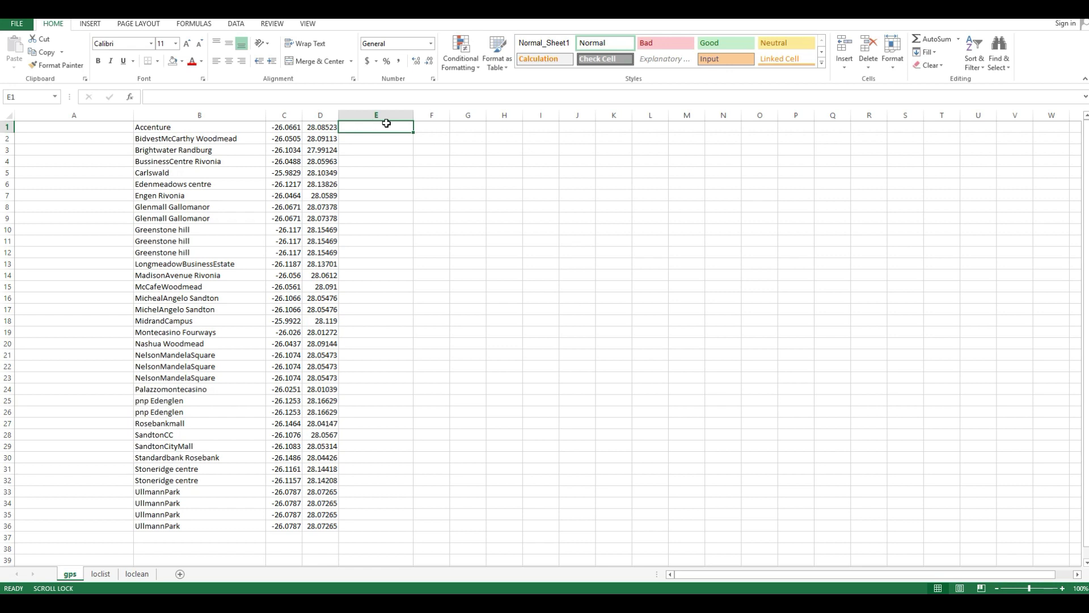
click(101, 574)
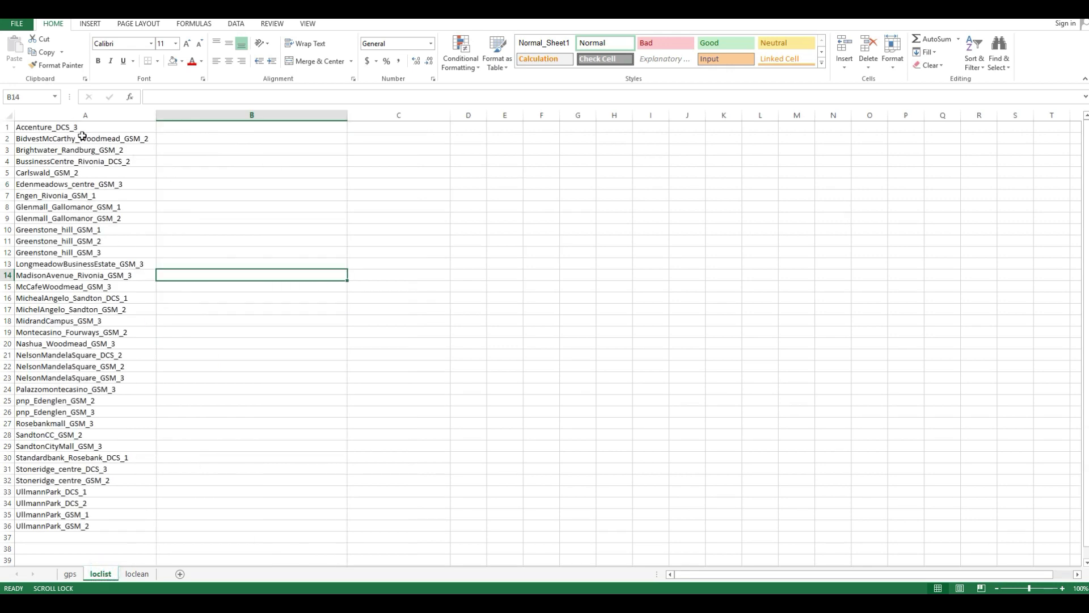
drag(73, 127, 79, 523)
right_click(77, 419)
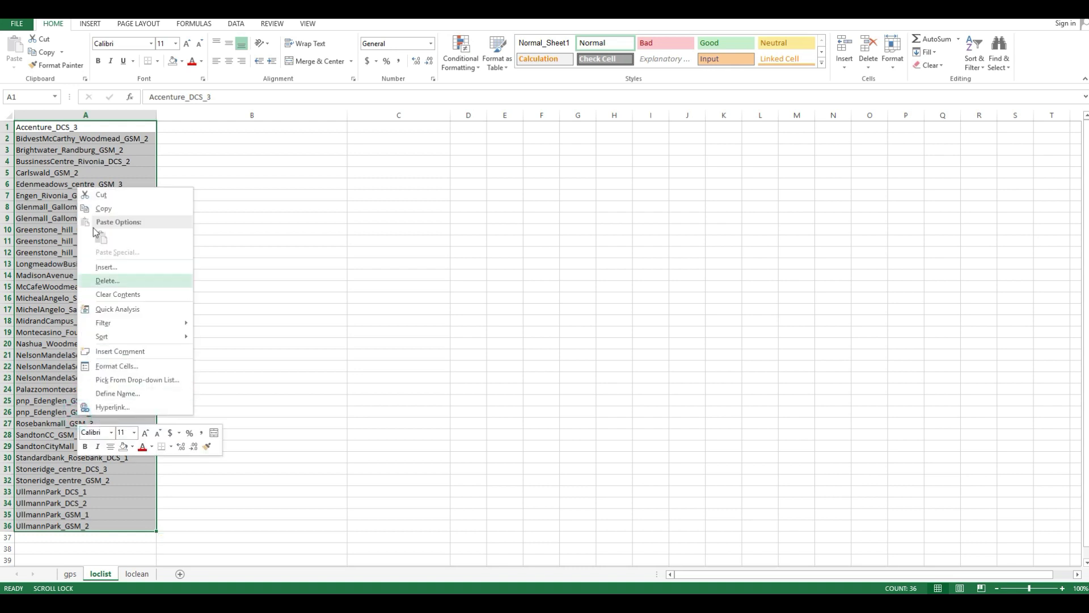
click(103, 210)
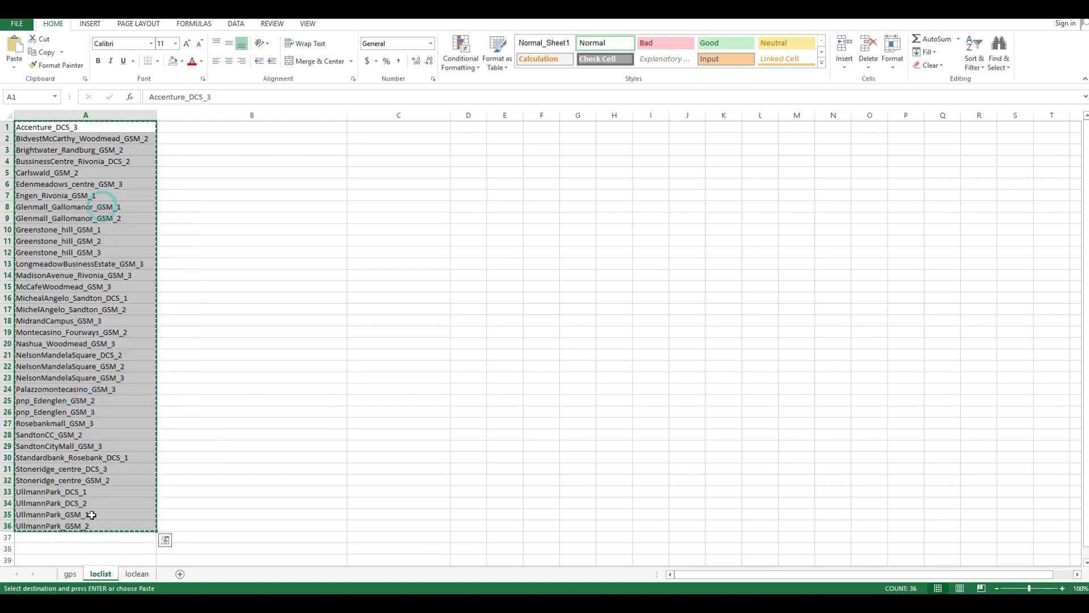
click(70, 573)
click(78, 129)
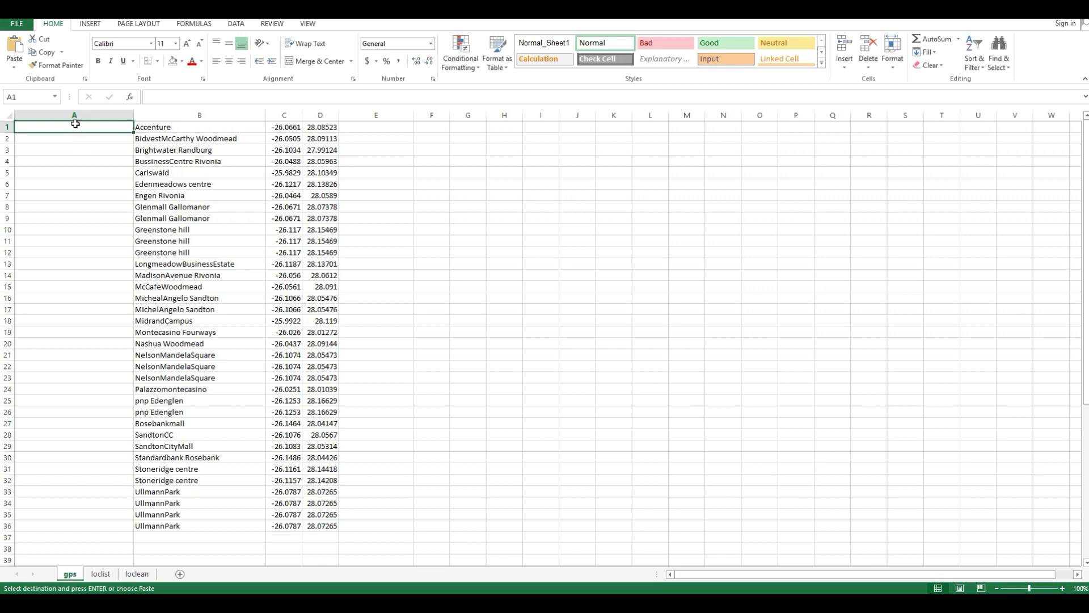
right_click(76, 124)
click(55, 150)
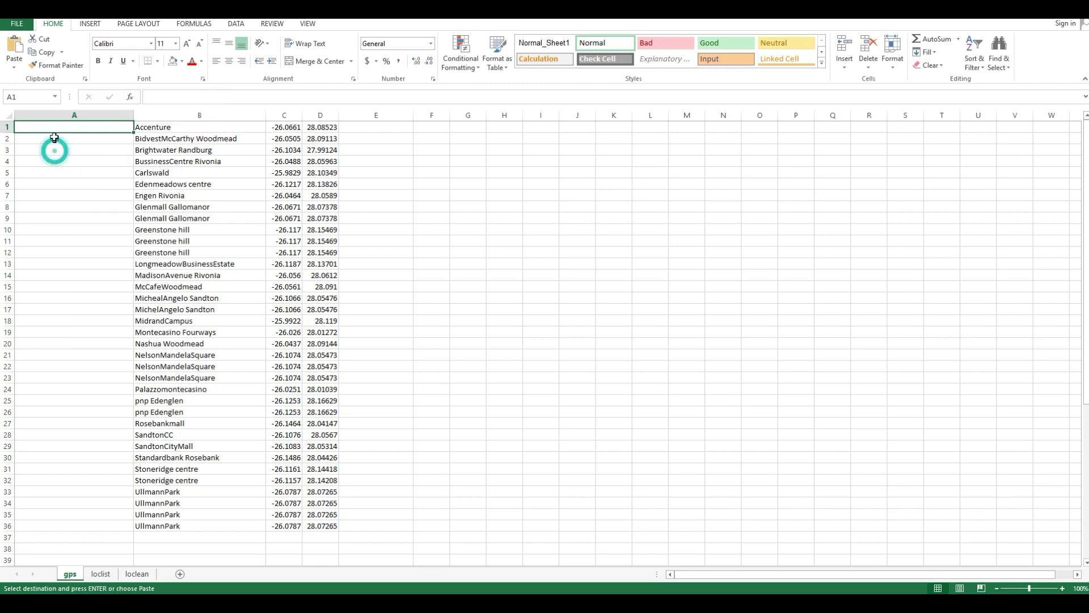
key(ctrl+v)
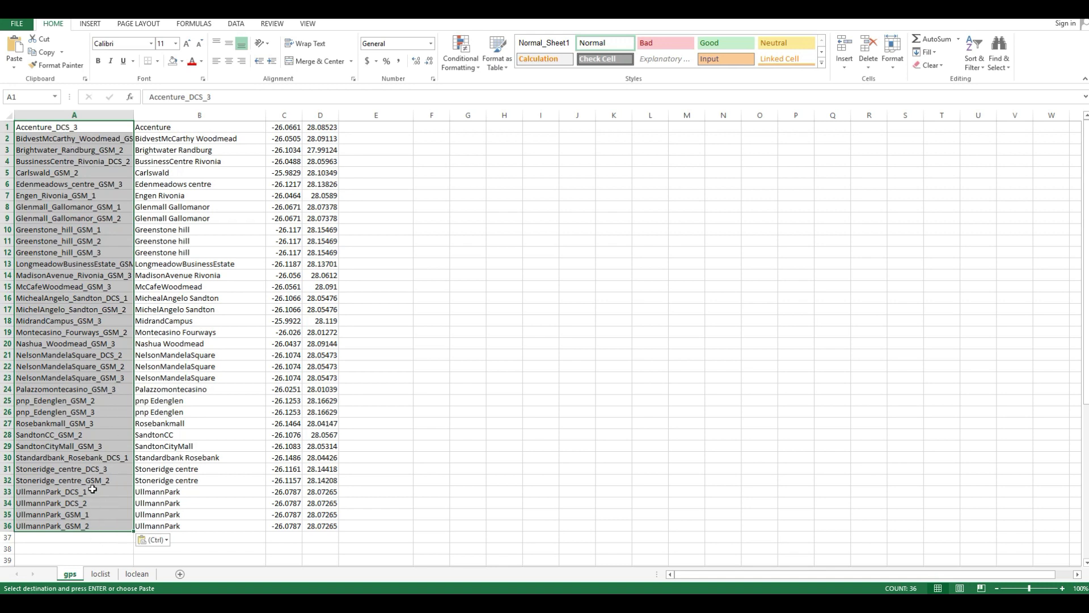
In cell E1 of the gps sheet, enter the formula =C1&","&D1 to join latitude and longitude with a comma
click(100, 184)
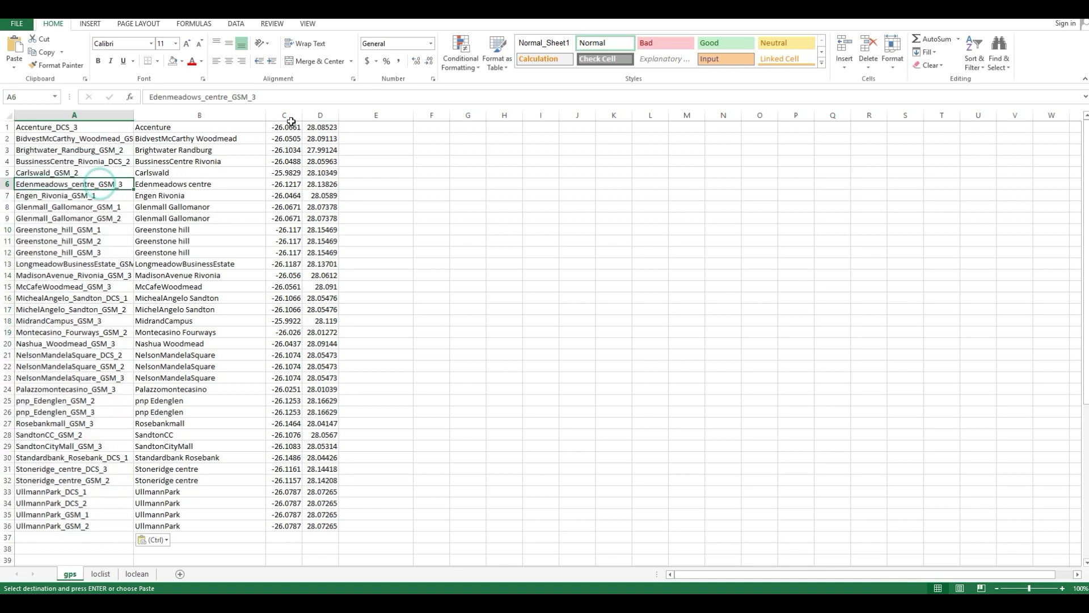
click(371, 127)
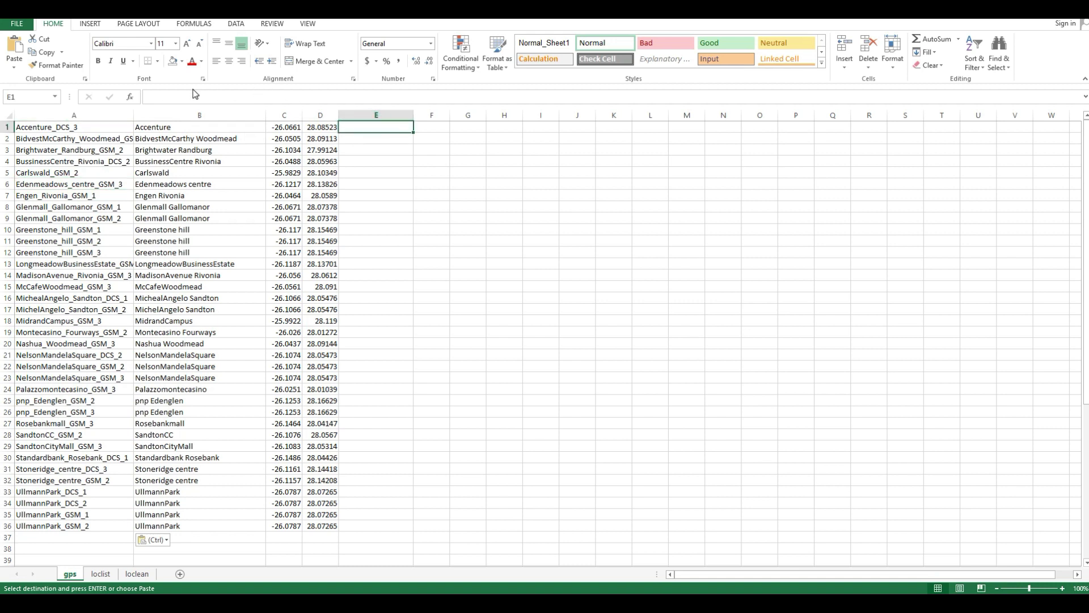
click(191, 93)
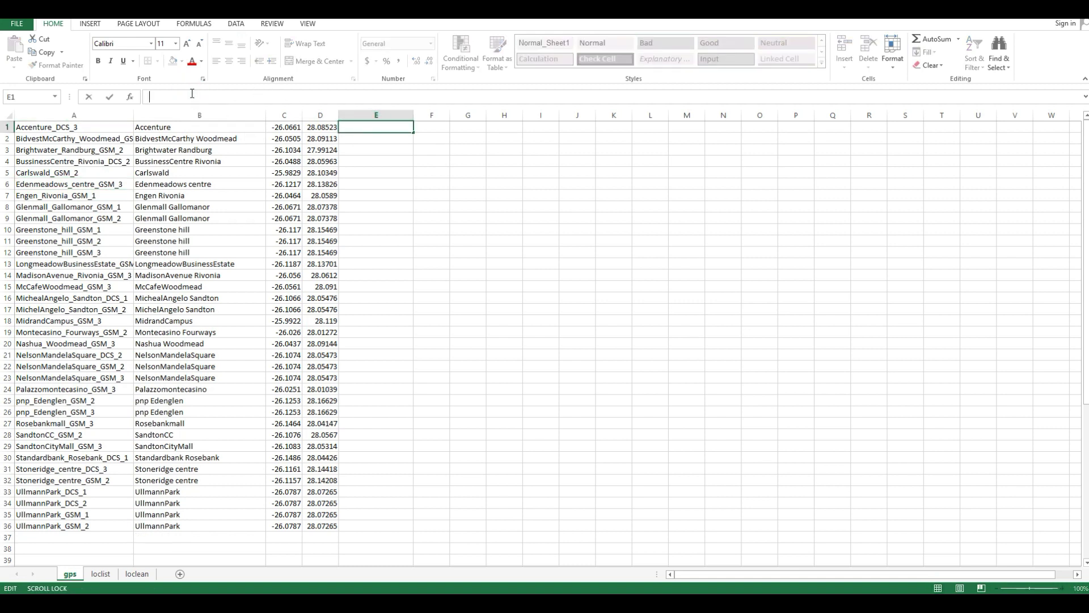
text(=)
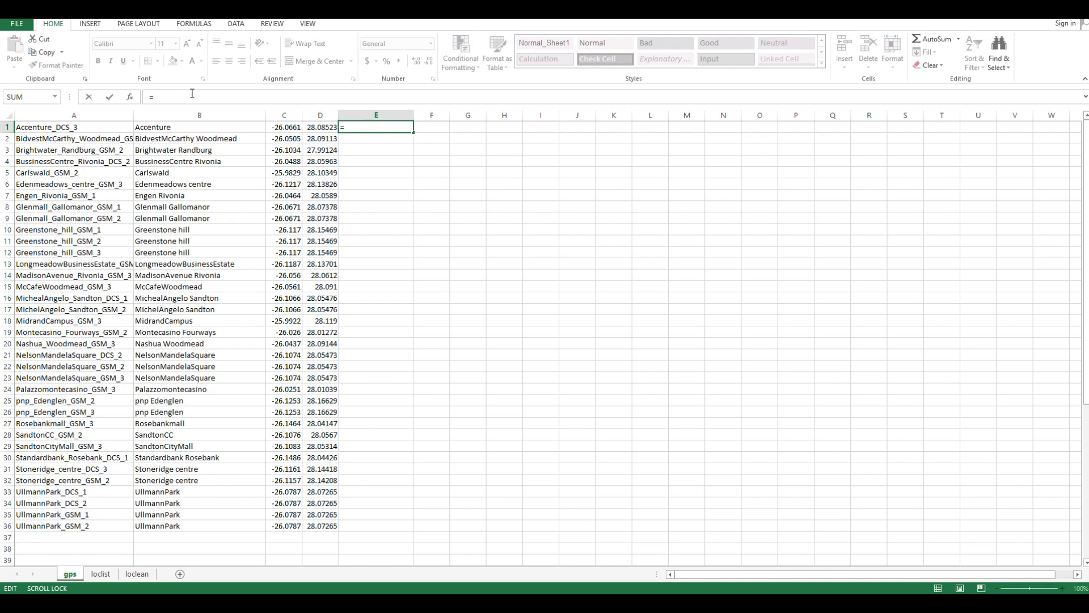
click(284, 127)
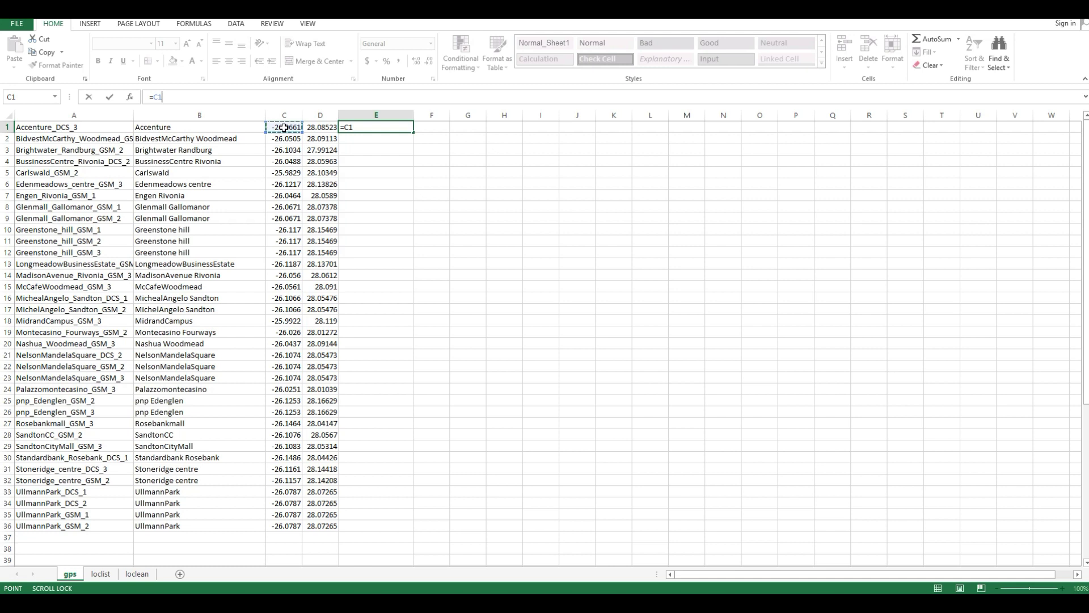
text(&)
text(","&)
click(319, 126)
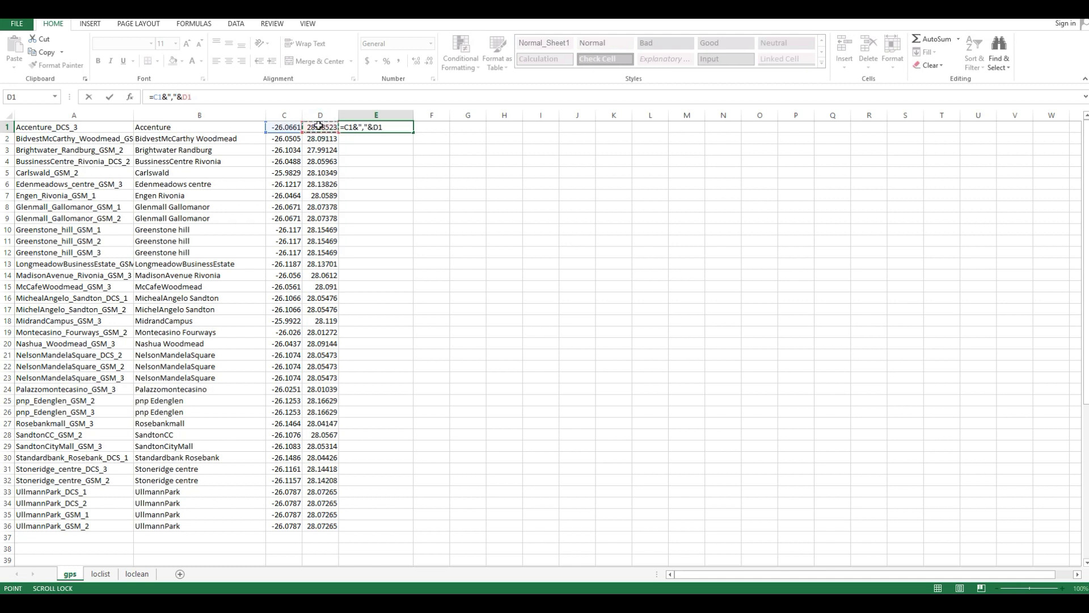
key(Return)
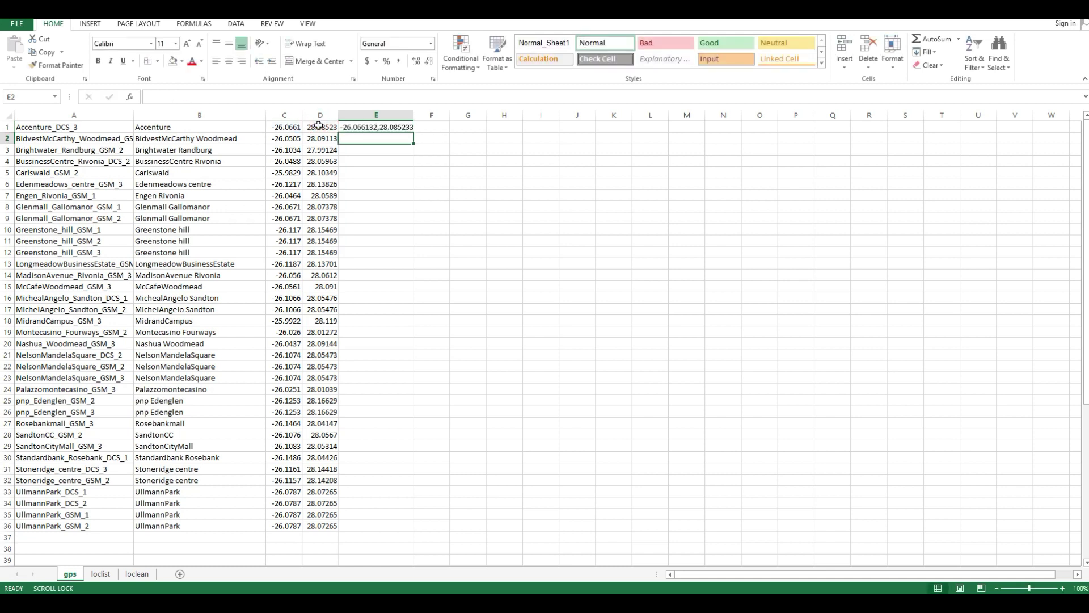
Copy the coordinate formula from E1 into E2:E36 for the remaining cell towers
click(345, 126)
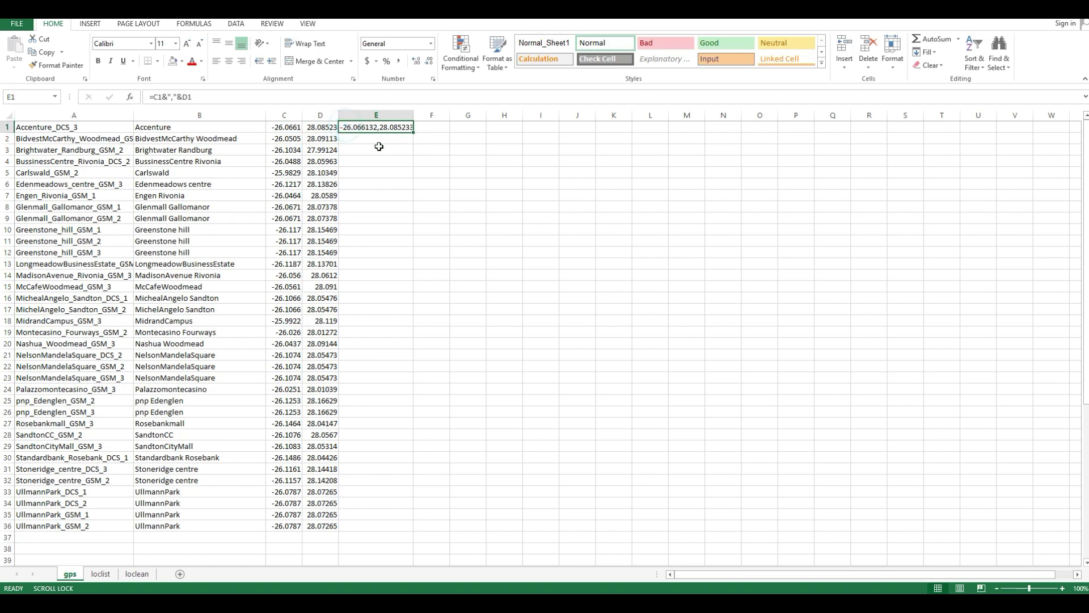
key(ctrl+c)
key(Down)
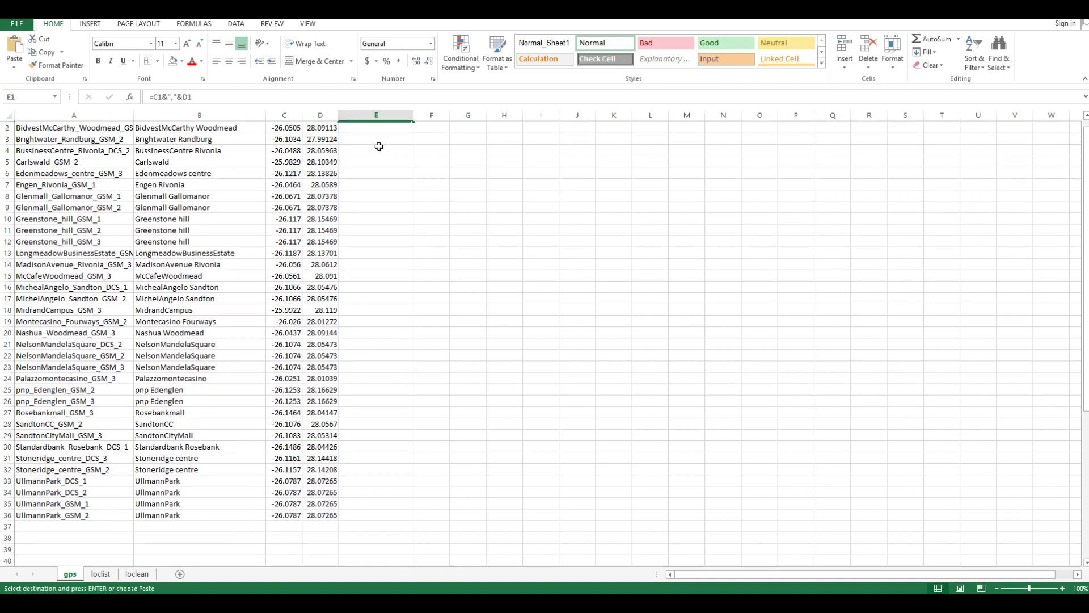
drag(365, 127, 365, 514)
key(Return)
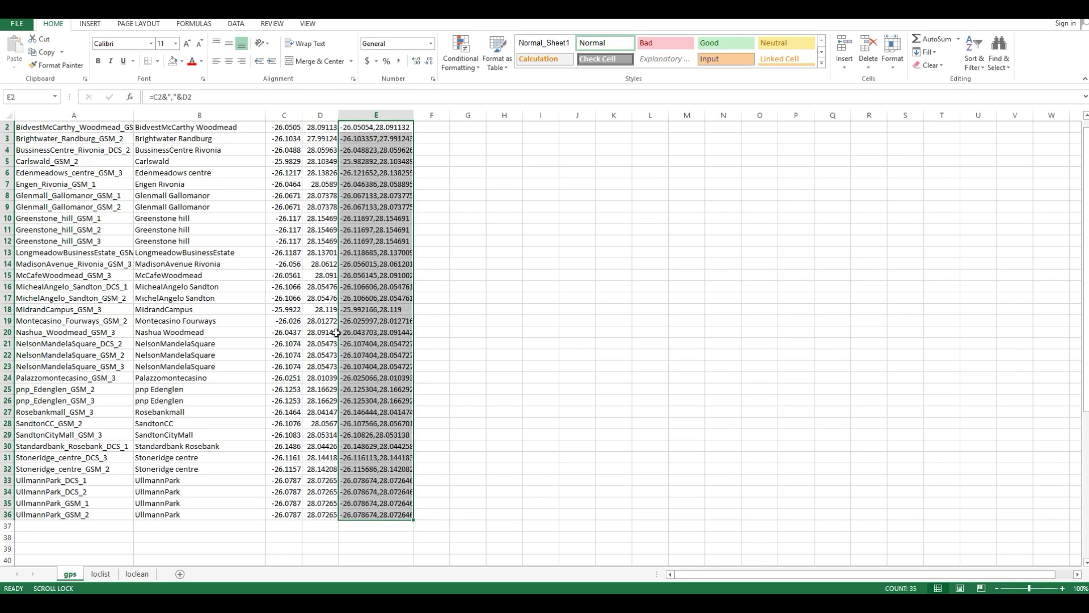
scroll(337, 333, up, 1)
click(432, 241)
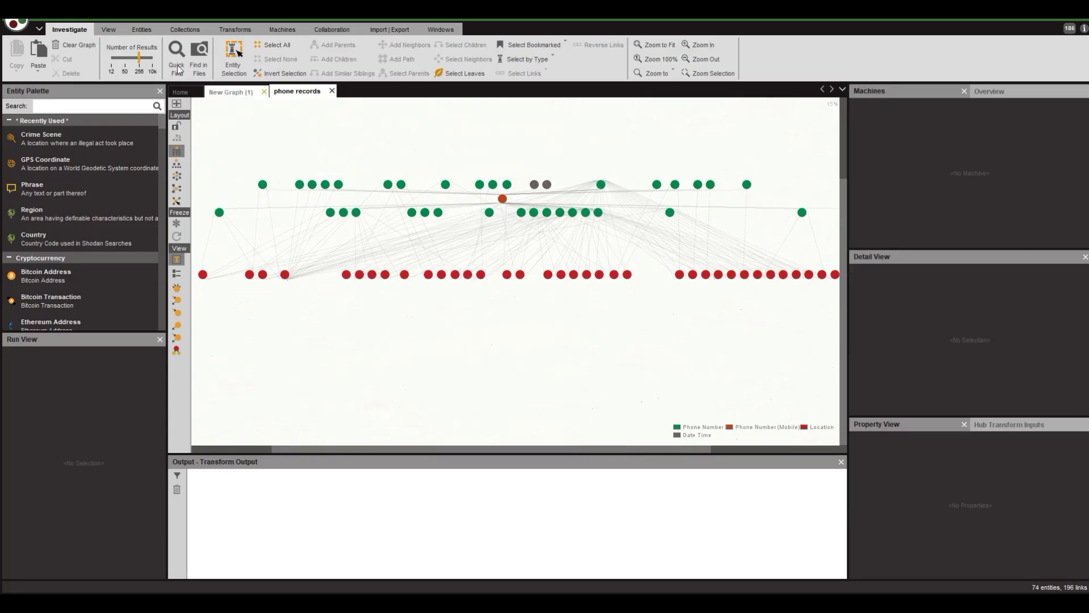
Switch to Maltego and set up a graph import from the table file refined data.xlsx with Tree connectivity
click(17, 24)
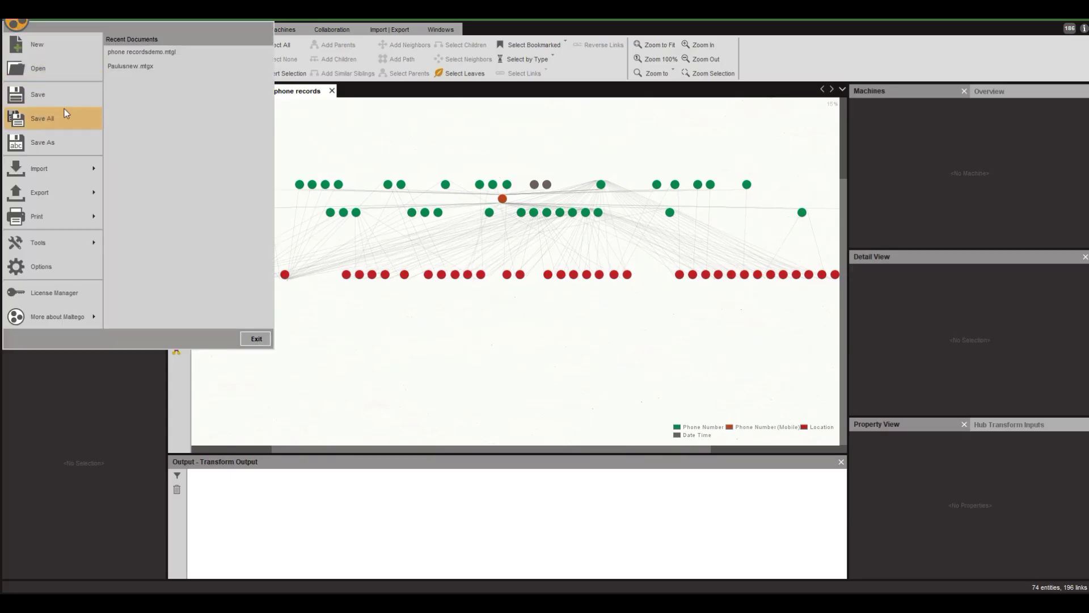
mouse_move(40, 173)
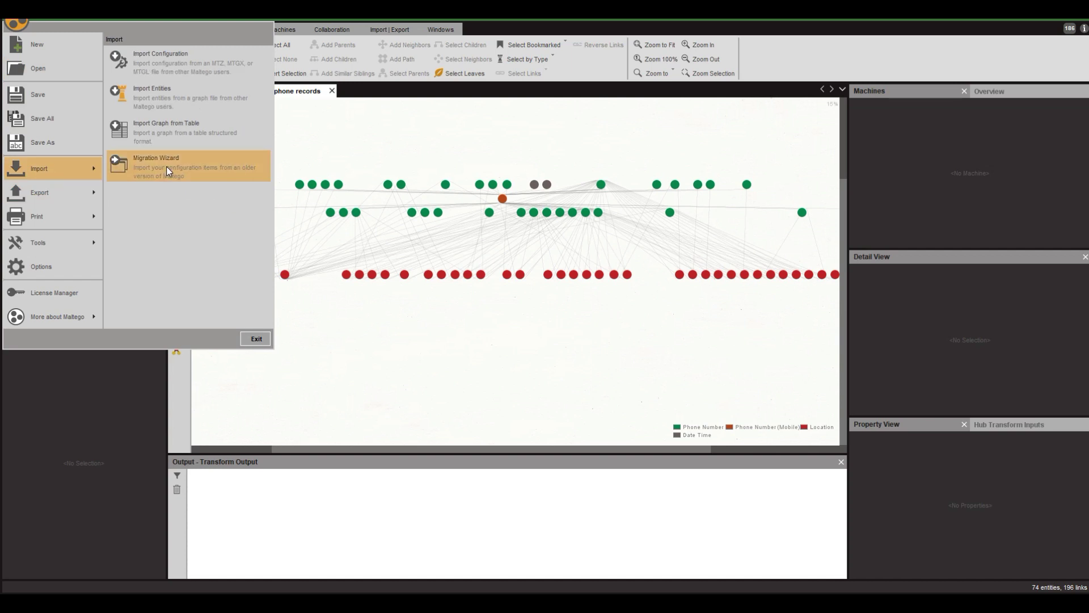
click(162, 134)
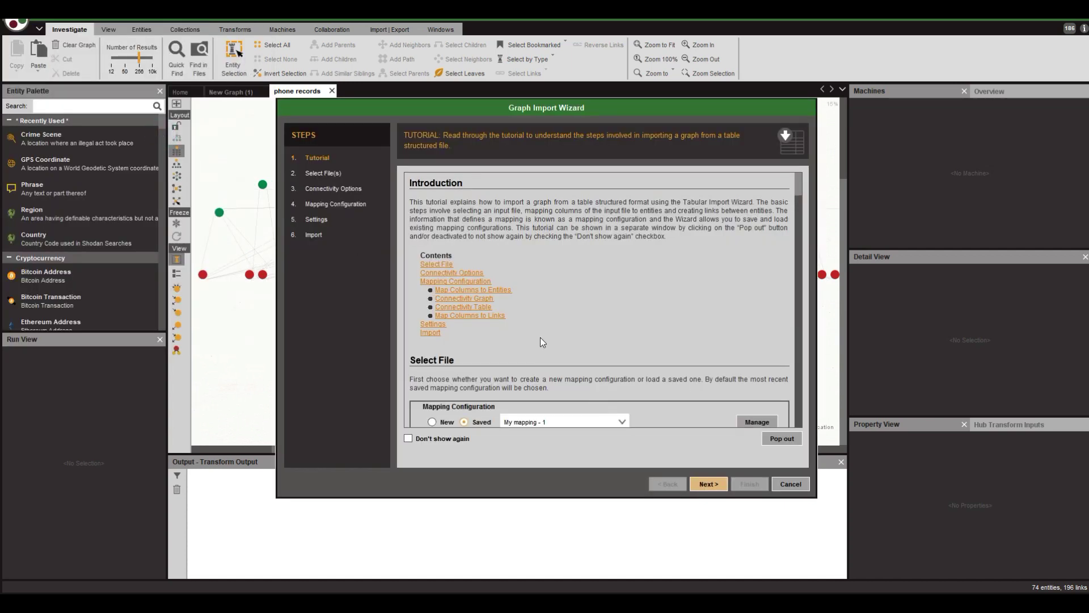
click(703, 484)
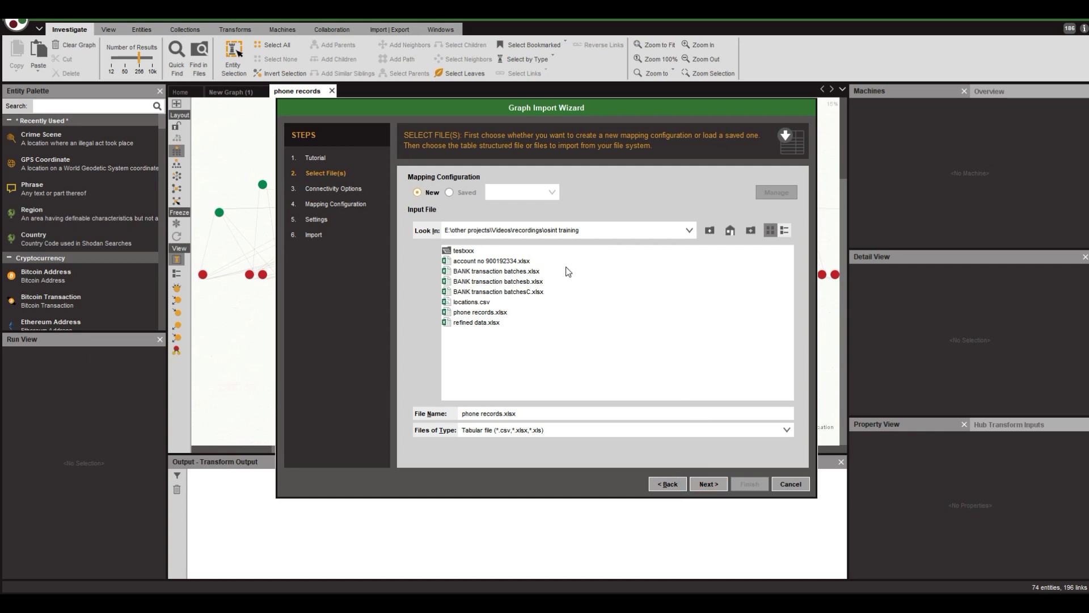
click(476, 322)
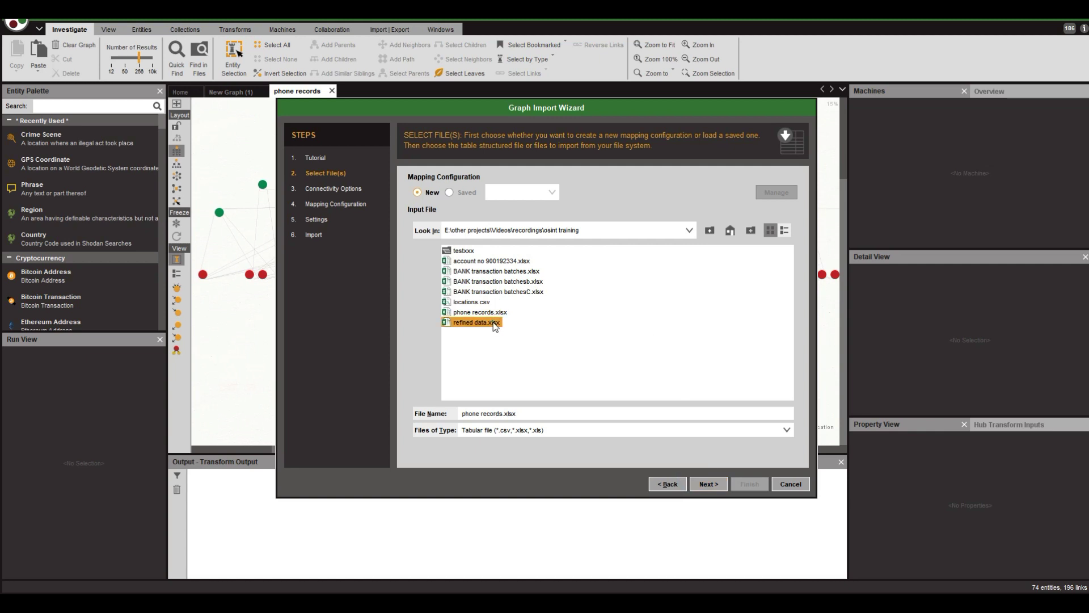
click(707, 483)
click(454, 280)
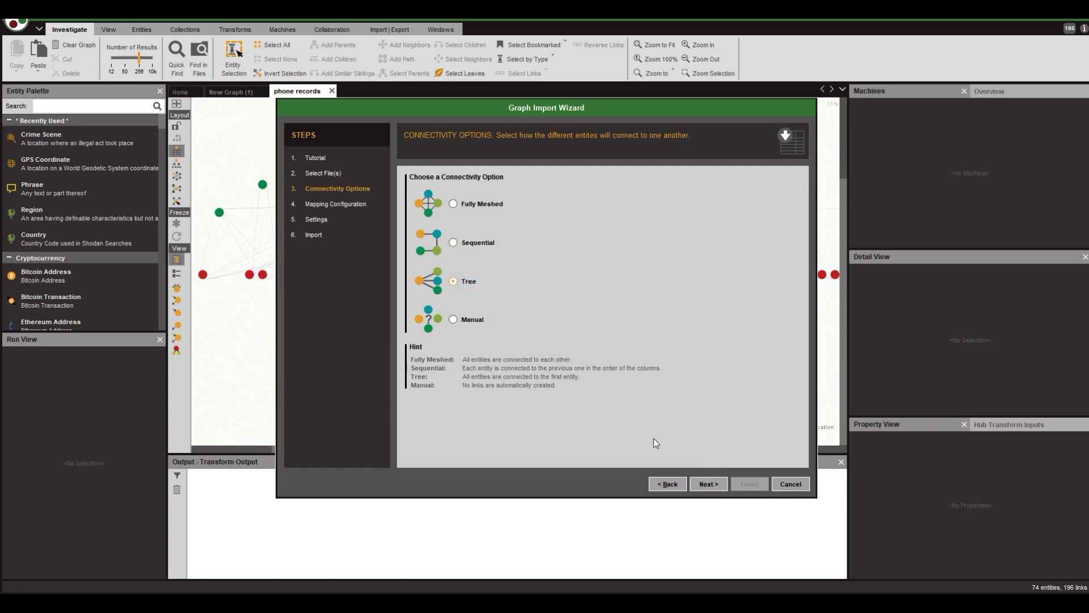
click(701, 483)
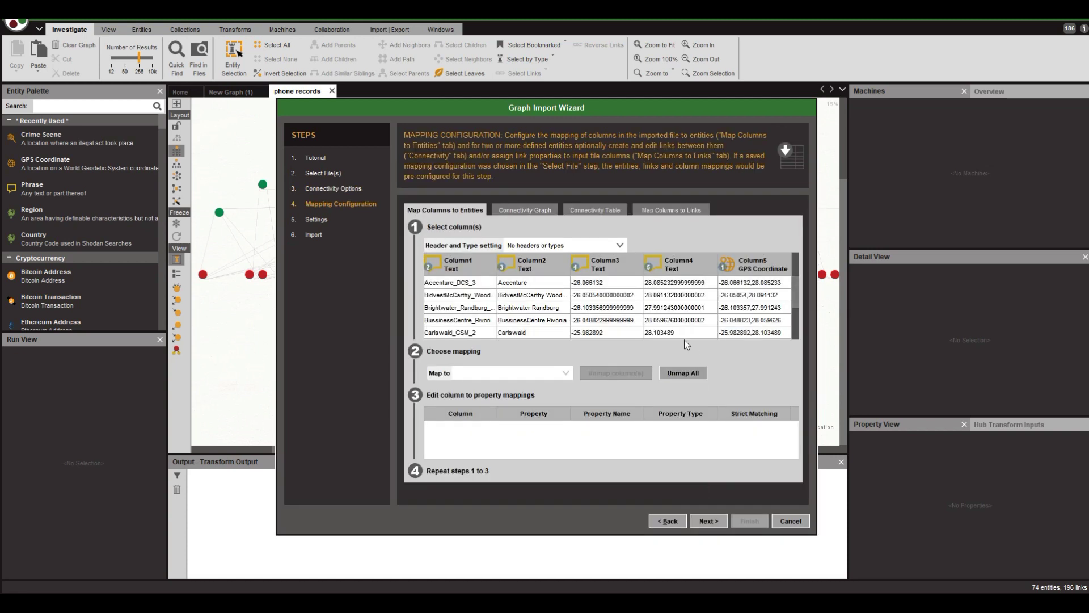
Unmap all columns in the import mapping and map Column1 with the cell tower names to Location
click(685, 373)
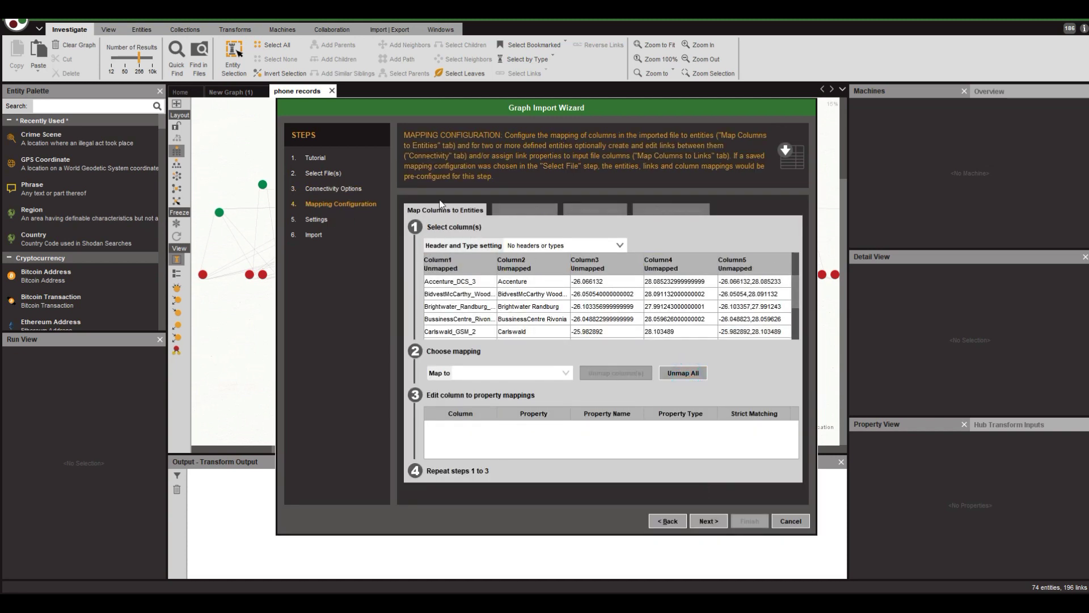
click(465, 267)
click(566, 373)
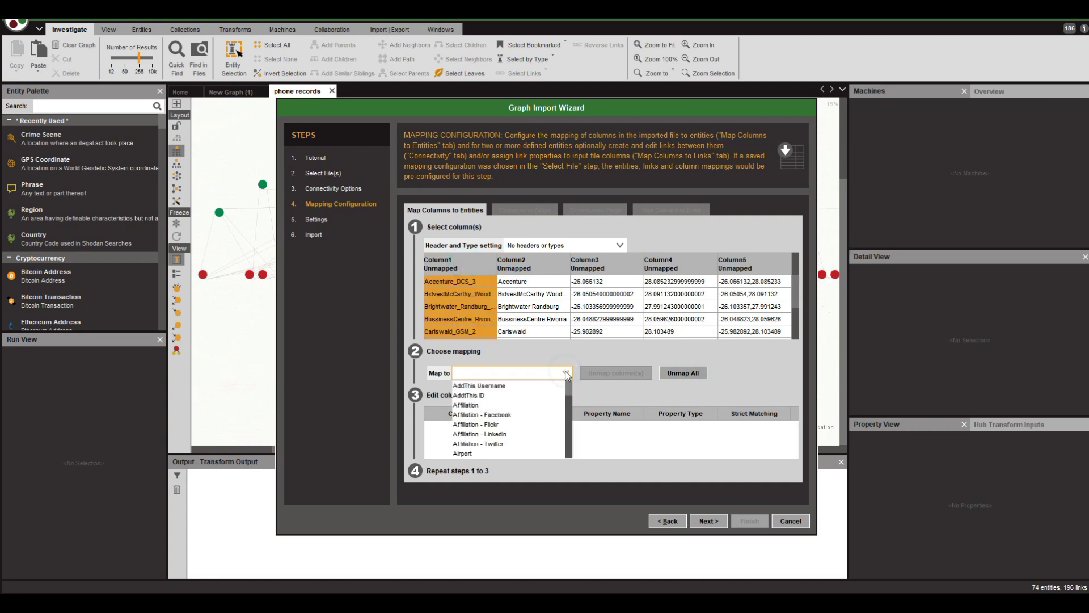
key(l)
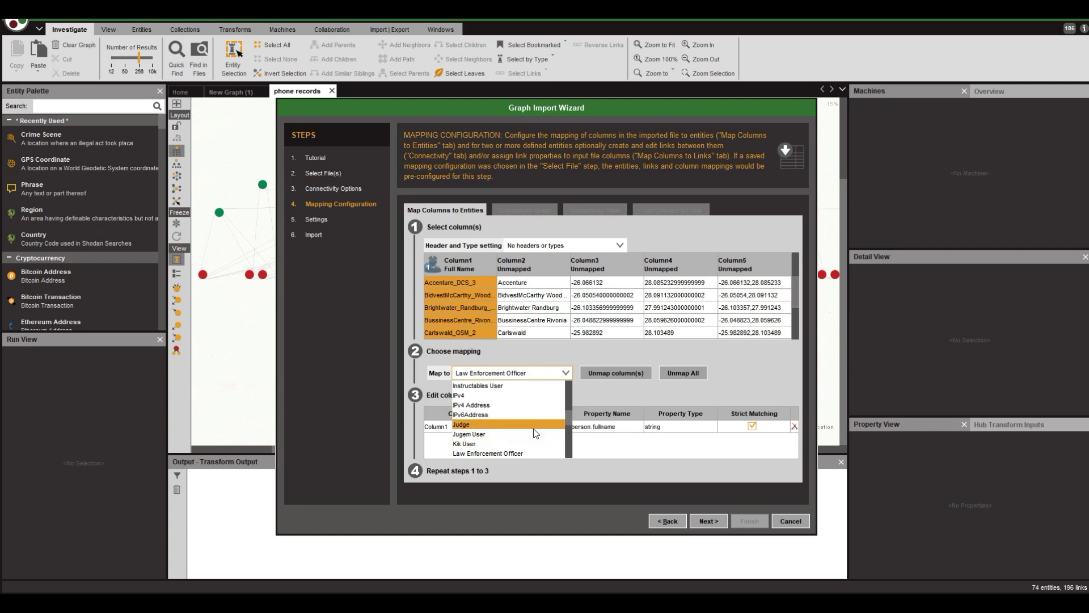
scroll(534, 429, down, 1)
scroll(534, 428, down, 2)
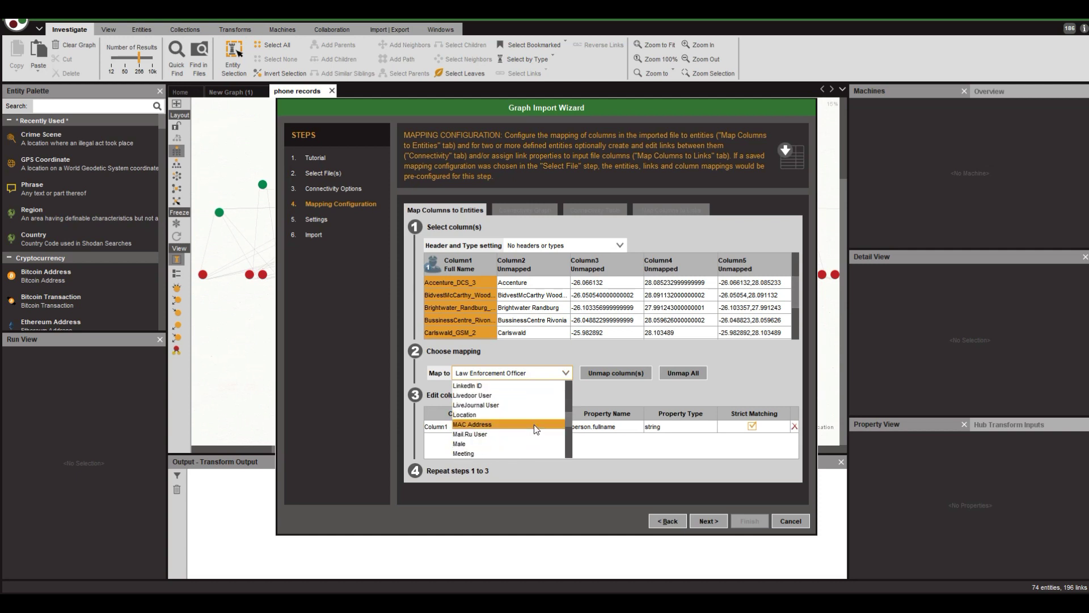
scroll(533, 424, up, 1)
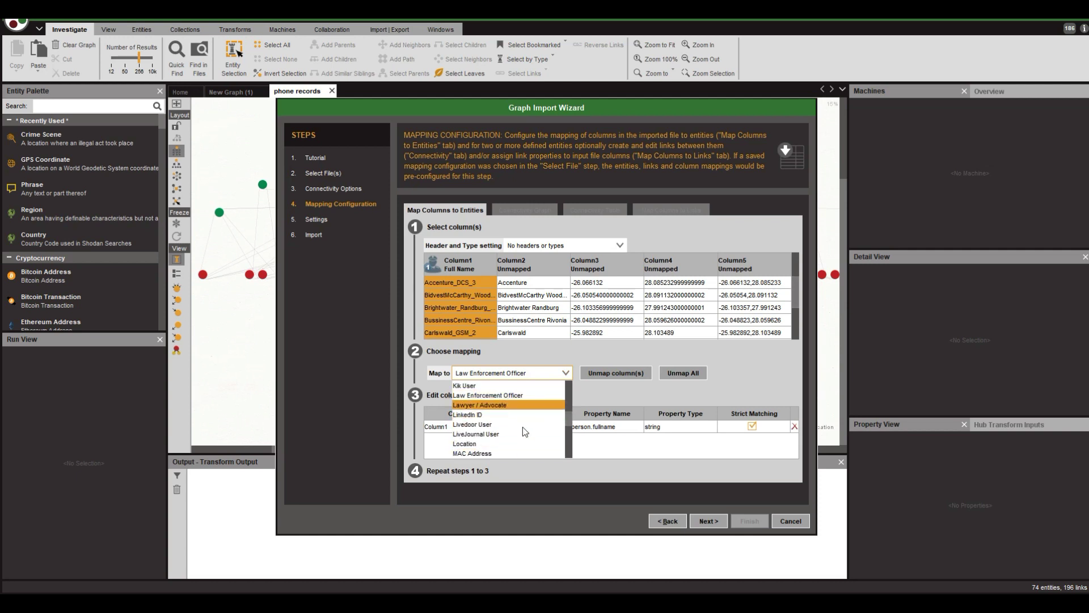
click(527, 444)
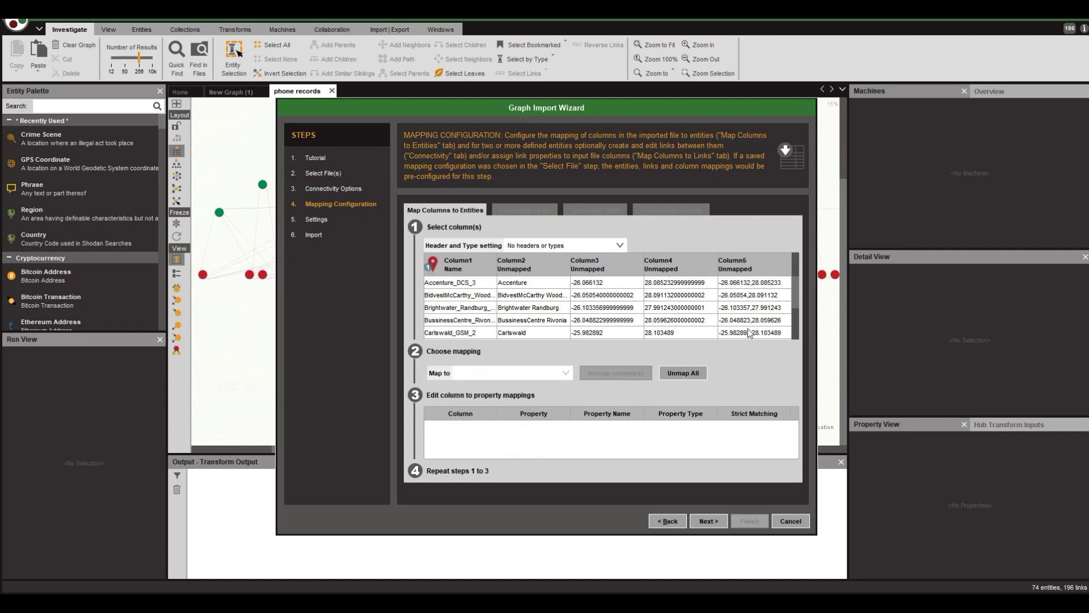
Map Column5 with the combined coordinates to the GPS Coordinate entity
click(751, 276)
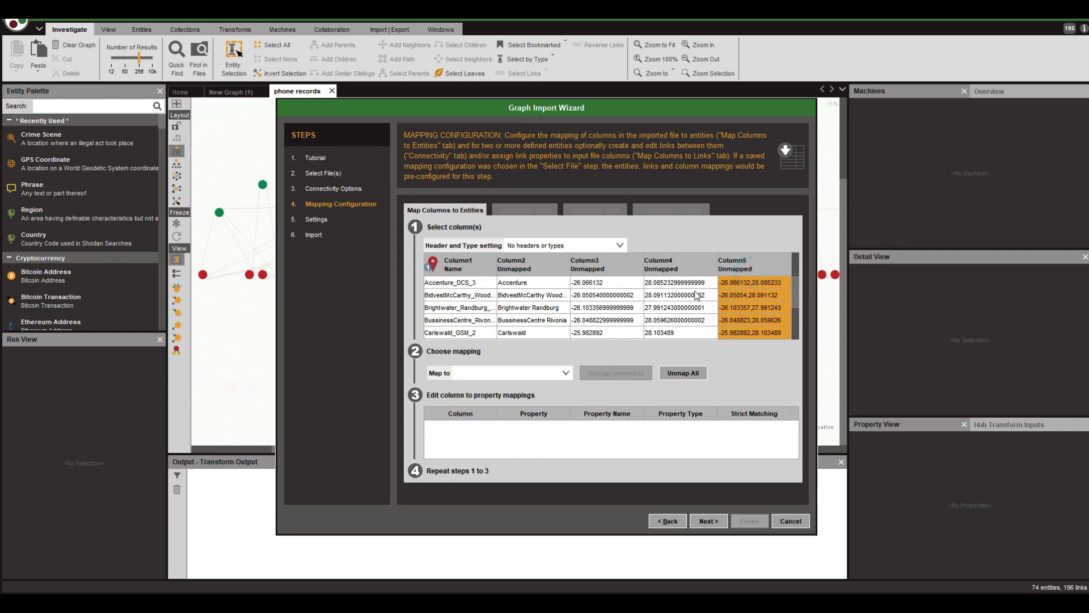
click(565, 372)
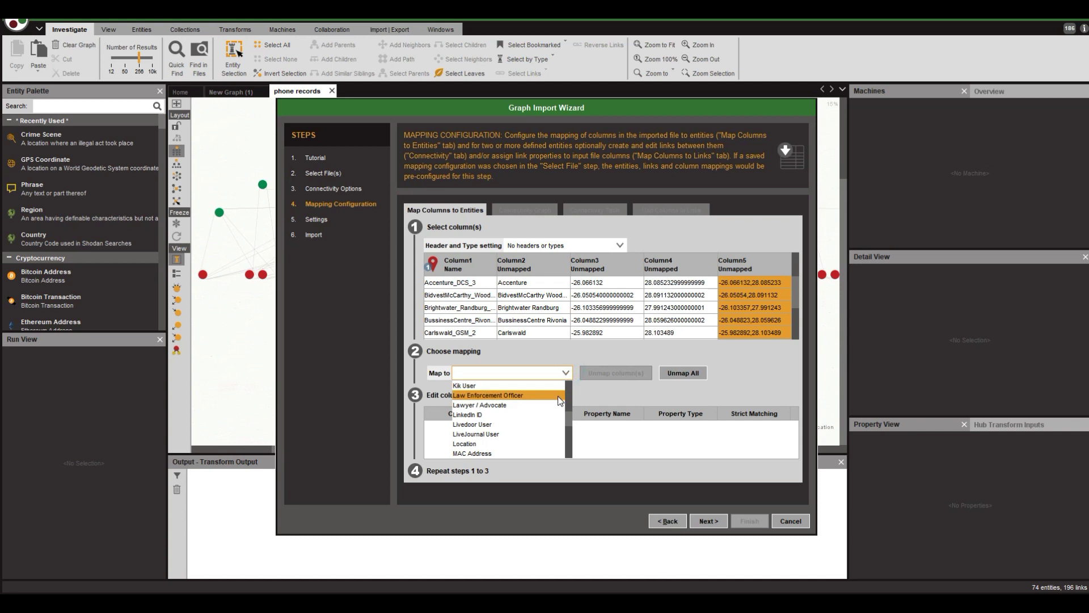
key(g)
scroll(518, 436, down, 2)
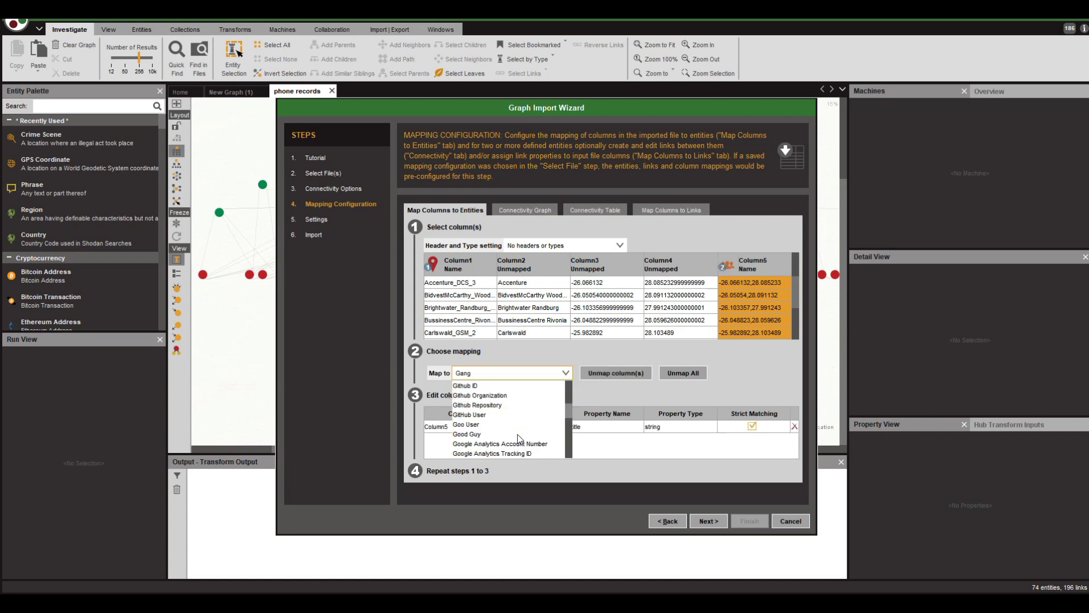
scroll(517, 434, down, 3)
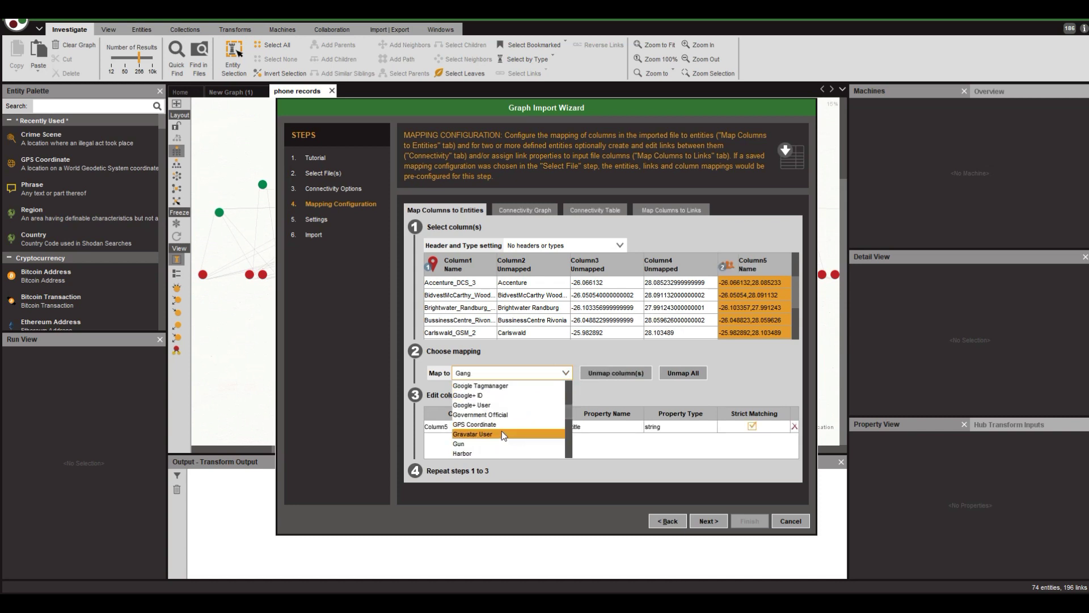
click(498, 423)
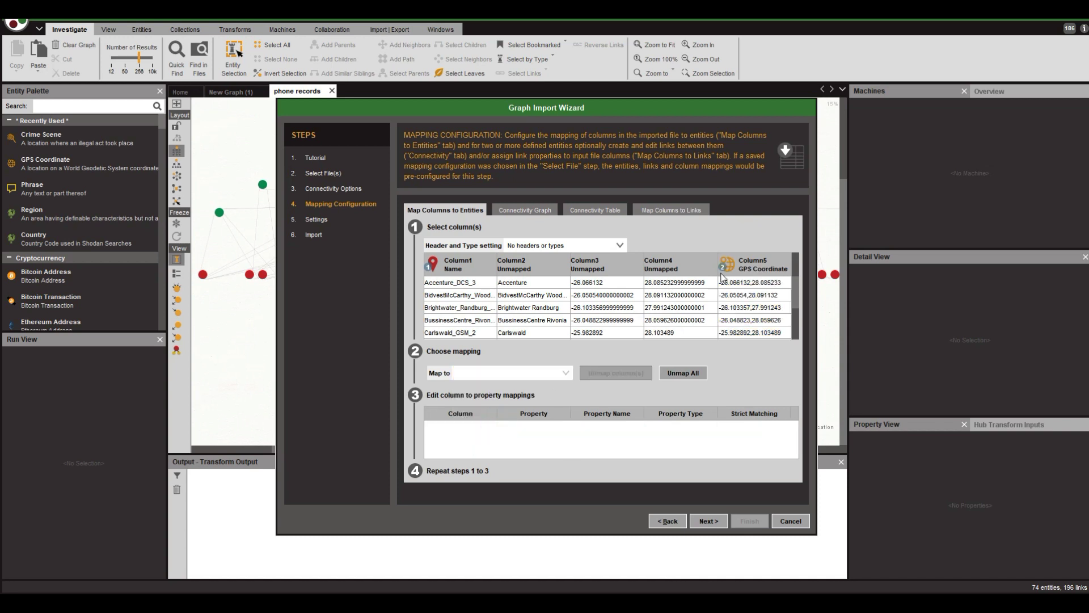
Check the connectivity graph, import all rows into a new graph and look at its location and GPS coordinate entities up close
click(529, 209)
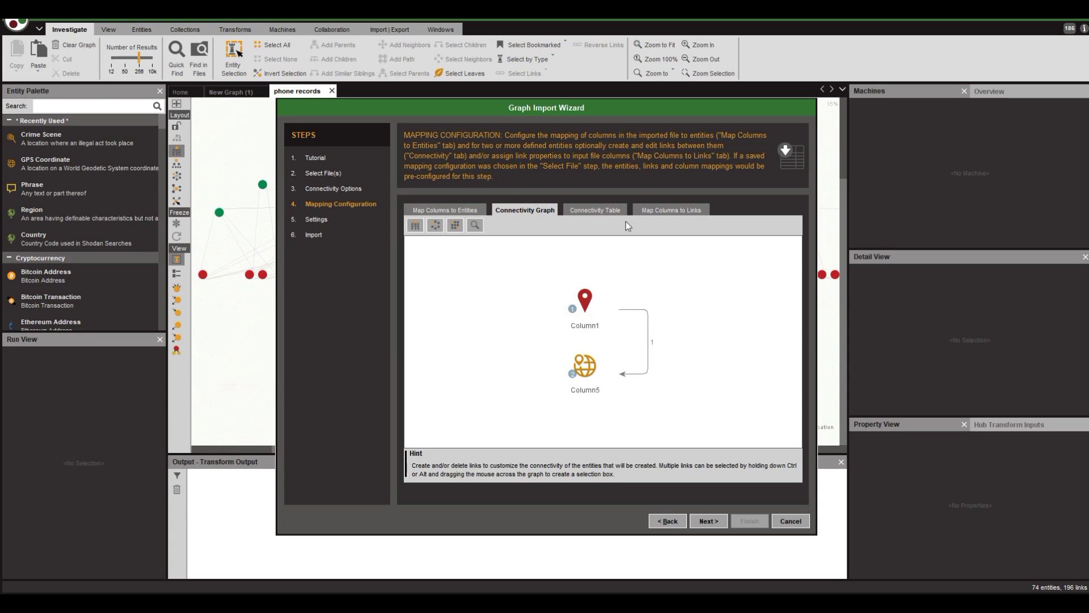
click(709, 521)
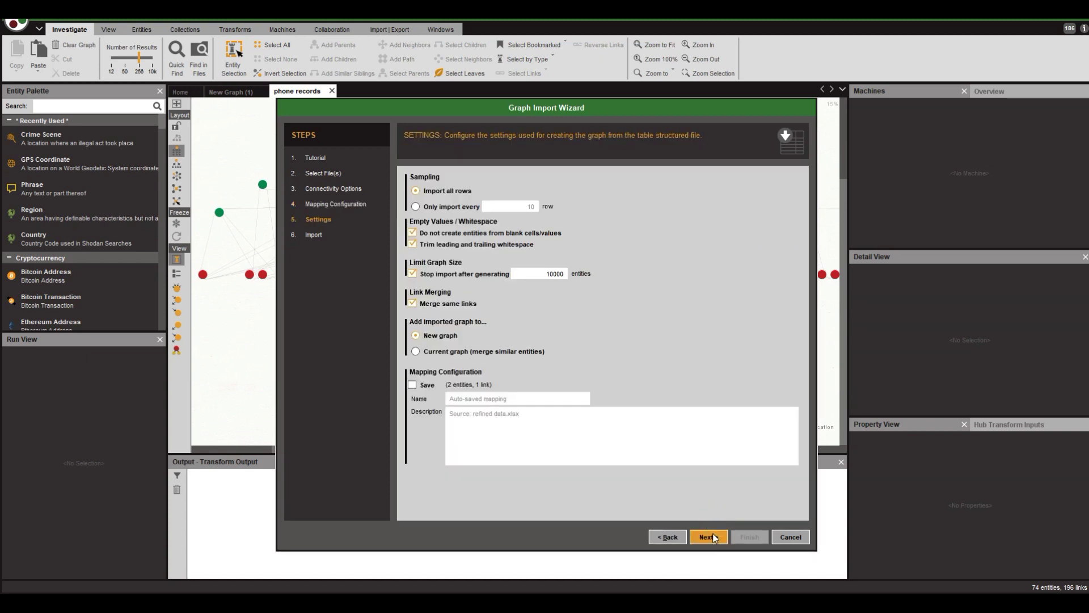
click(709, 537)
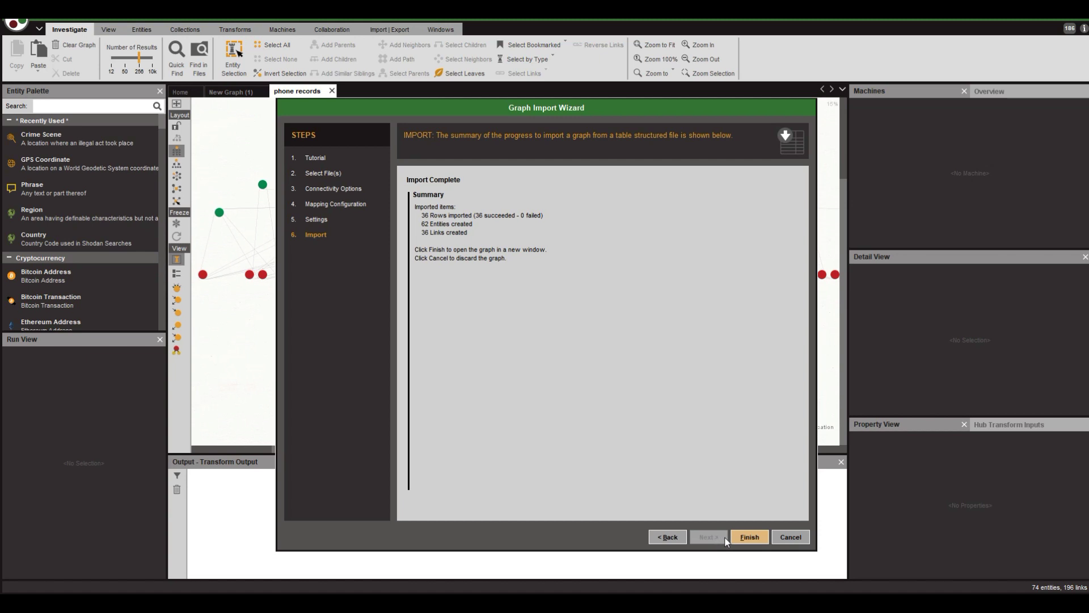
click(740, 536)
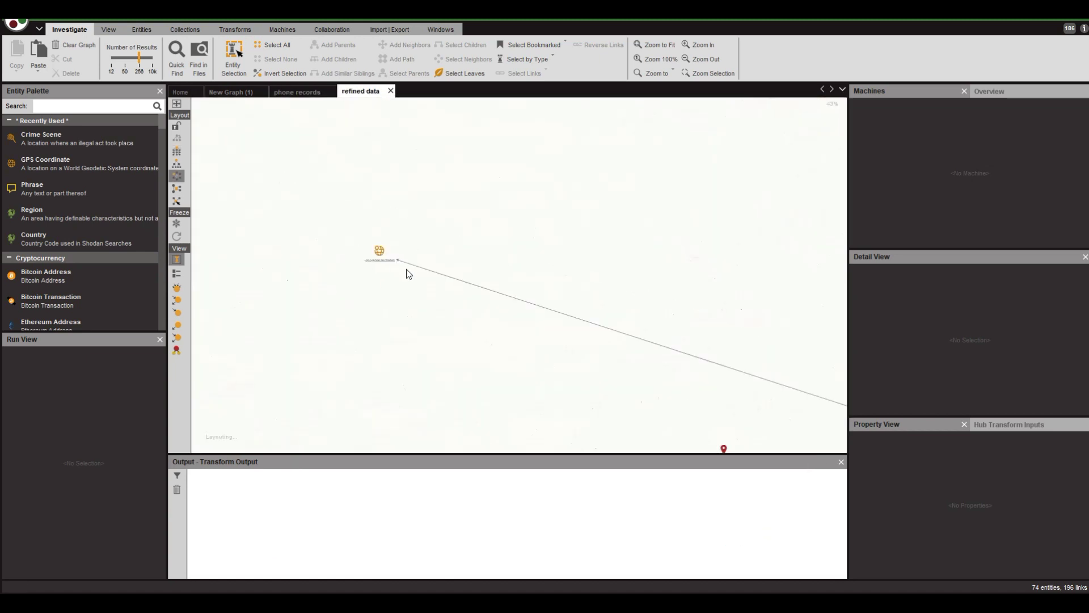
click(437, 298)
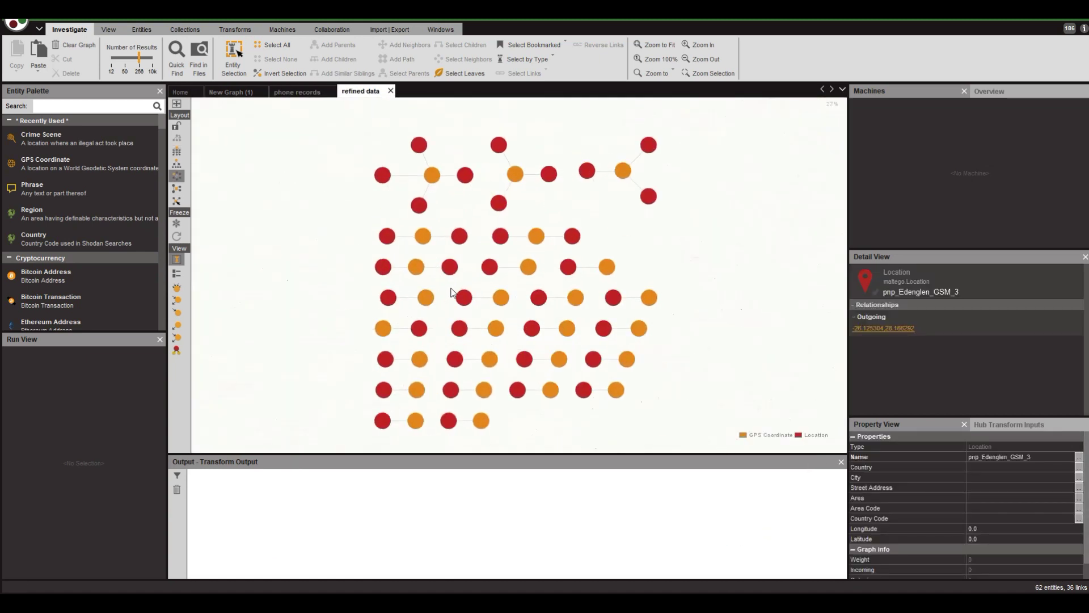
scroll(452, 288, up, 6)
scroll(449, 272, up, 2)
click(615, 145)
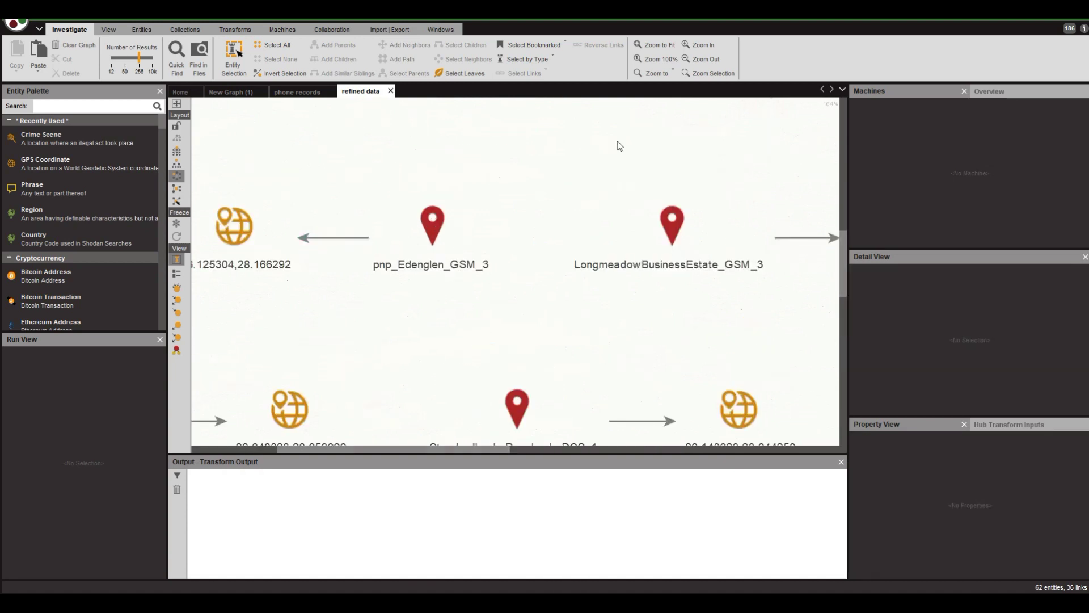
Select all location and GPS coordinate entities in the refined data graph and copy them
click(394, 227)
scroll(396, 228, down, 3)
click(542, 232)
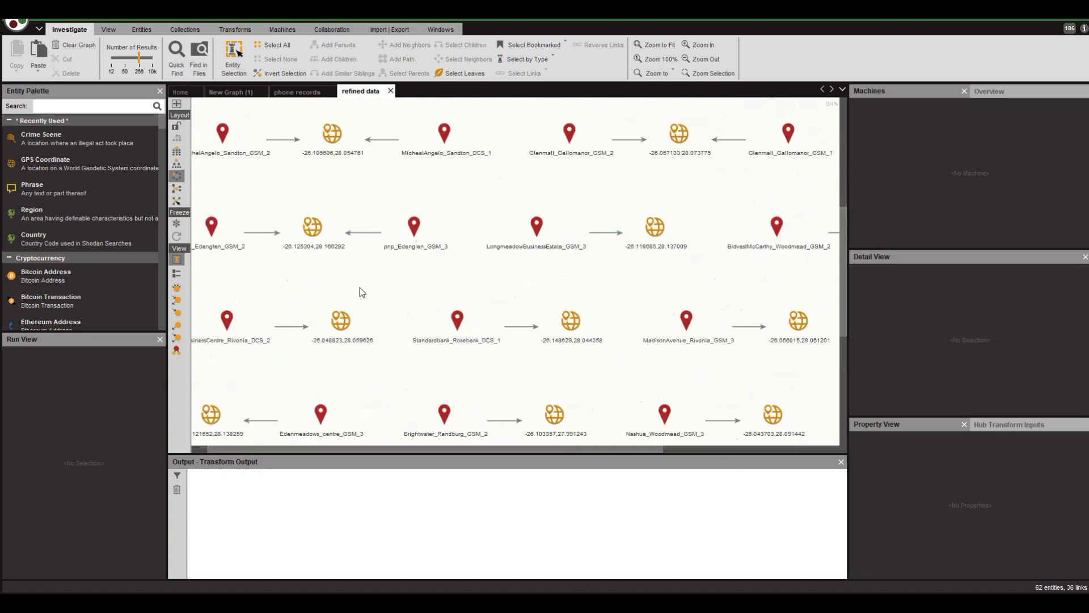
scroll(550, 349, down, 6)
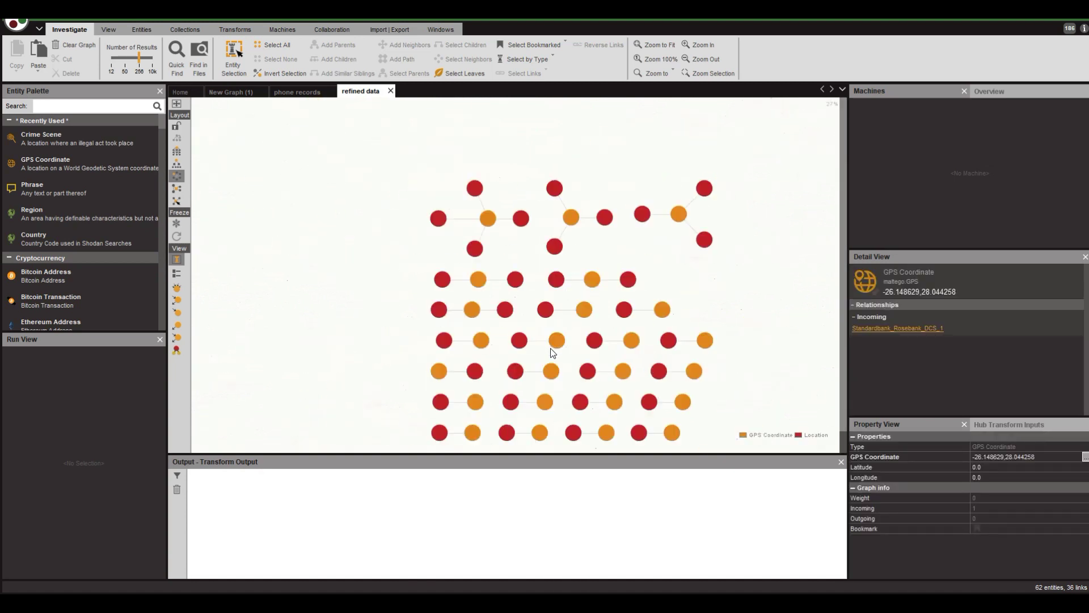
drag(275, 295, 299, 260)
drag(374, 147, 771, 411)
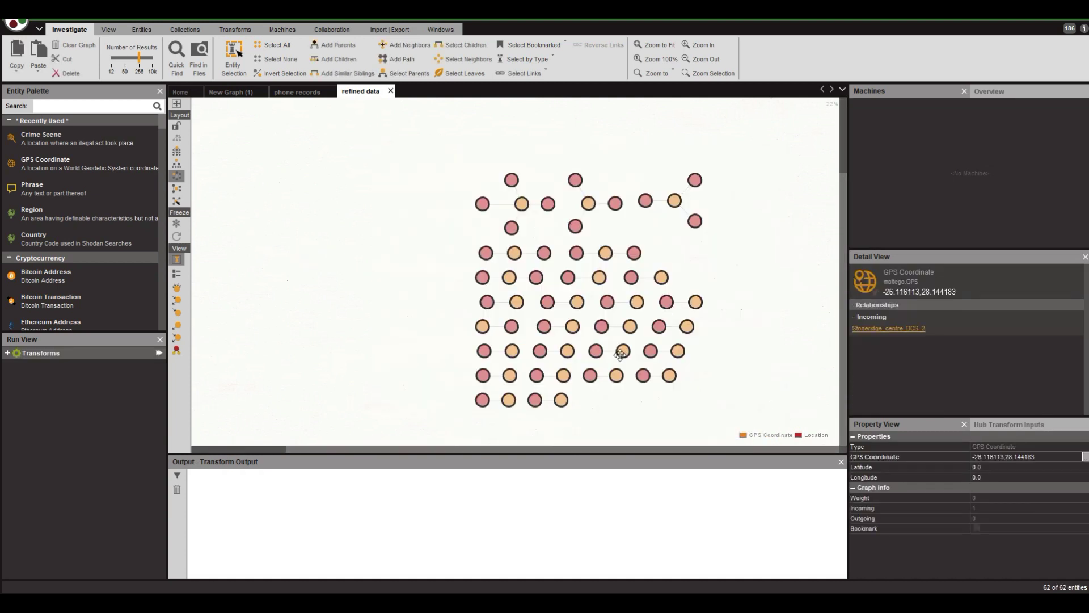
right_click(621, 353)
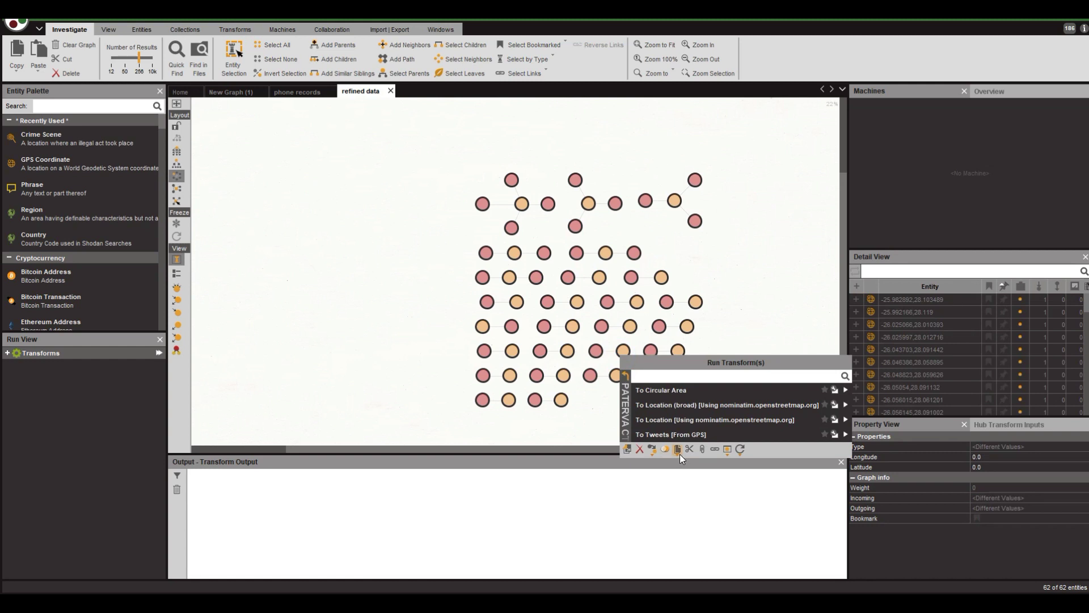
click(679, 454)
click(700, 463)
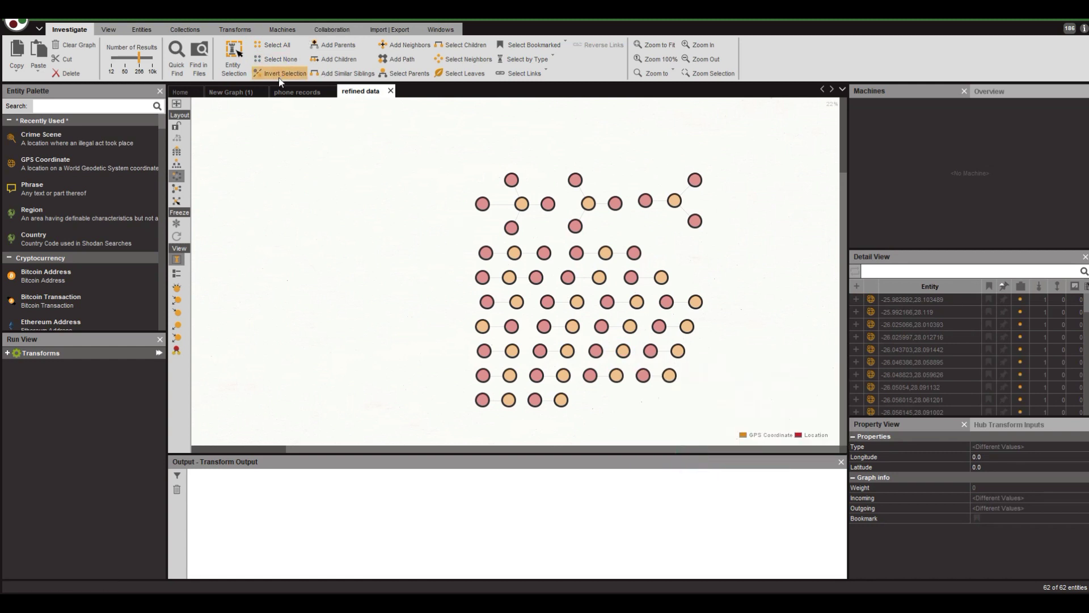
Paste the copied entities into the phone records graph, merging all matching entities with preference given to the original entity
click(295, 92)
click(424, 389)
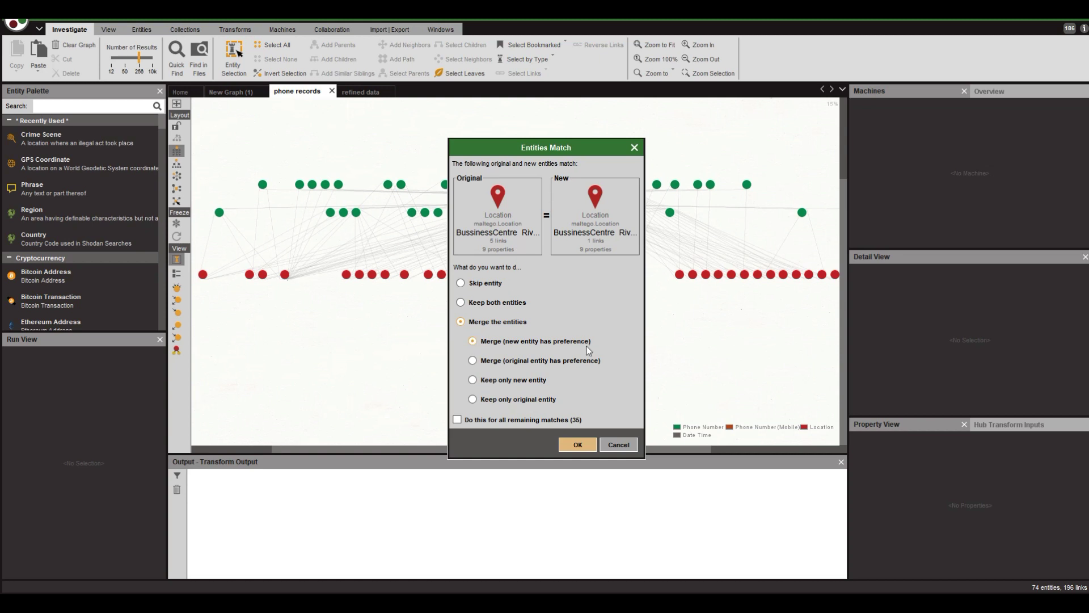
click(491, 363)
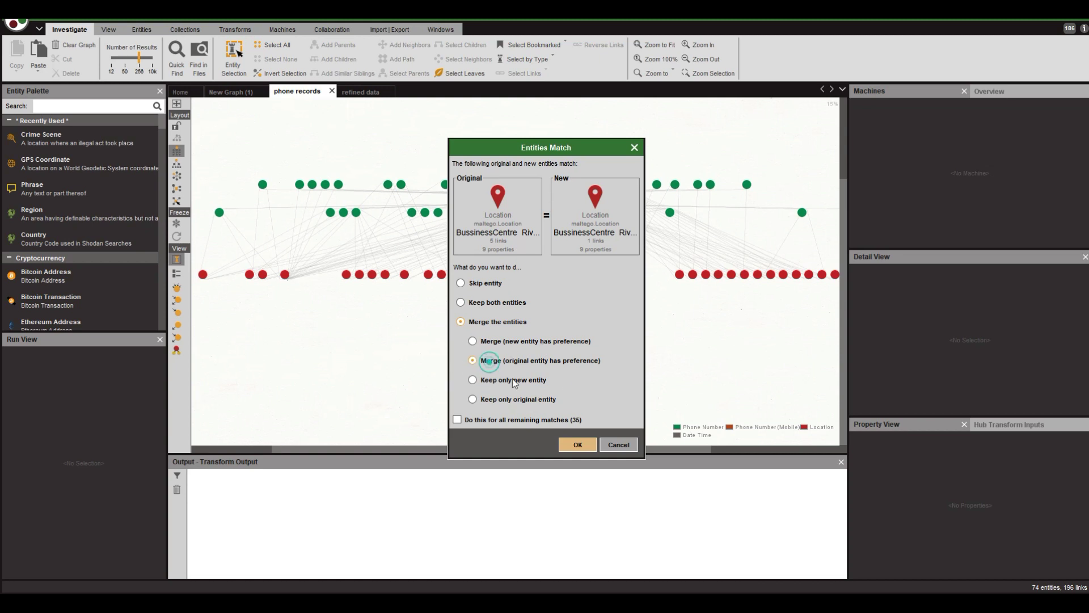
click(575, 445)
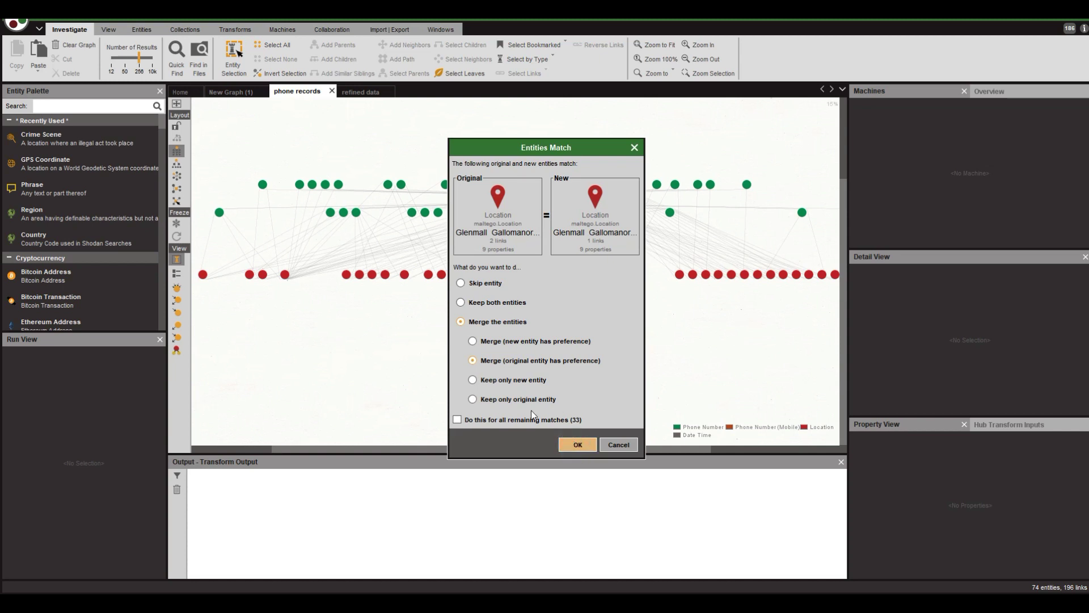
click(580, 444)
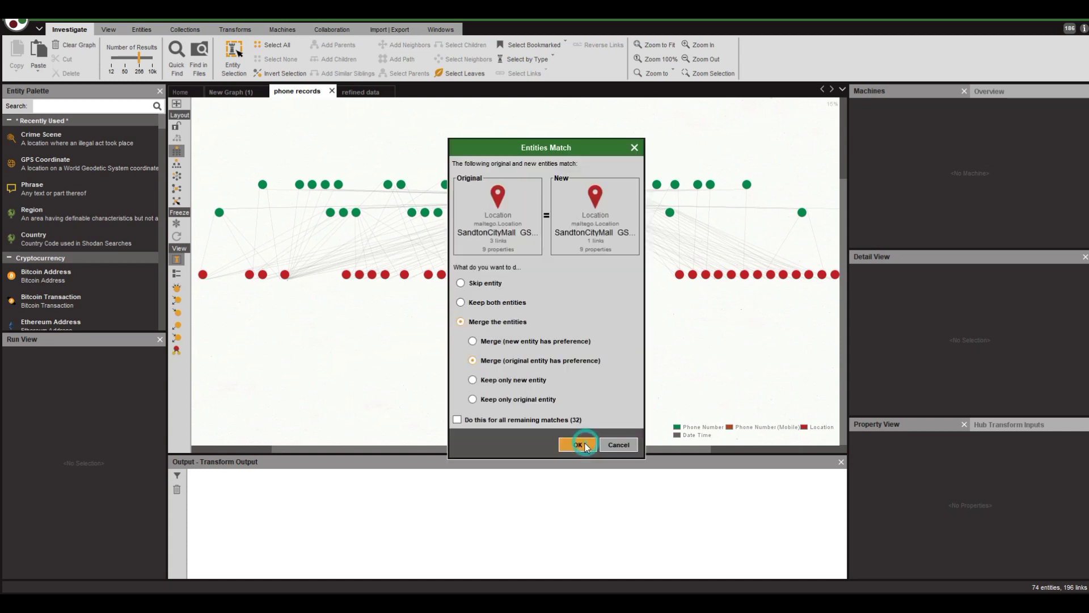
click(457, 420)
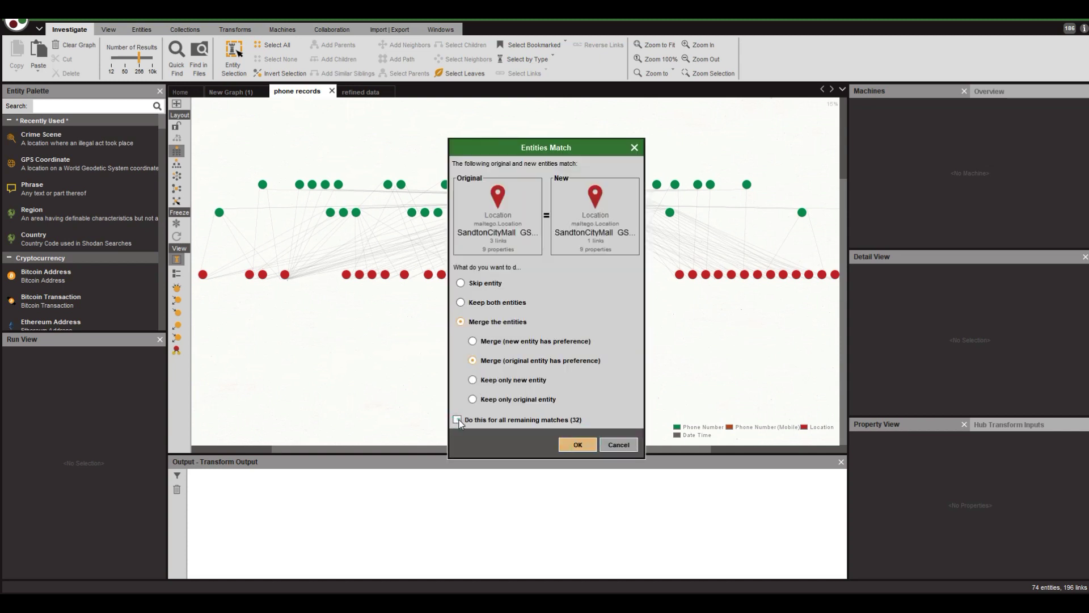
click(567, 444)
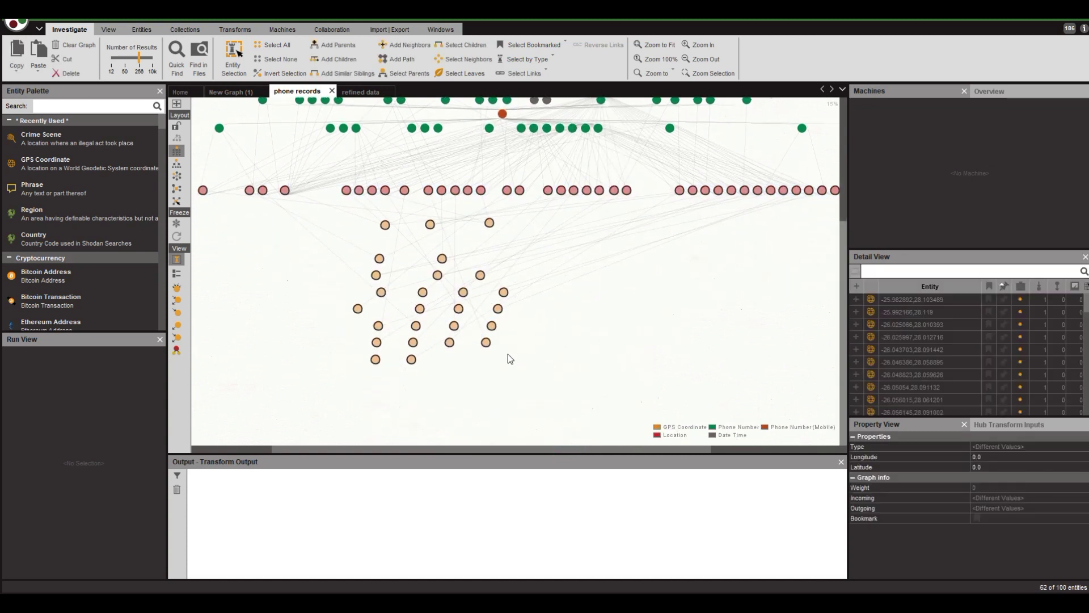
Reapply the current layout to the phone records graph and shift the selected location and GPS coordinate entities slightly
click(177, 151)
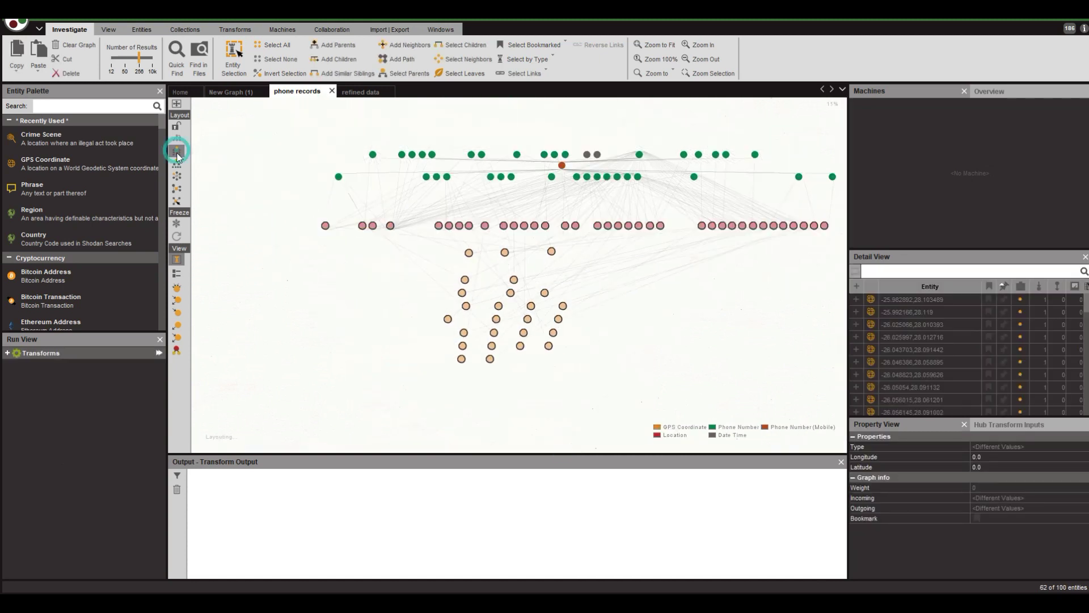
click(512, 267)
scroll(511, 266, up, 5)
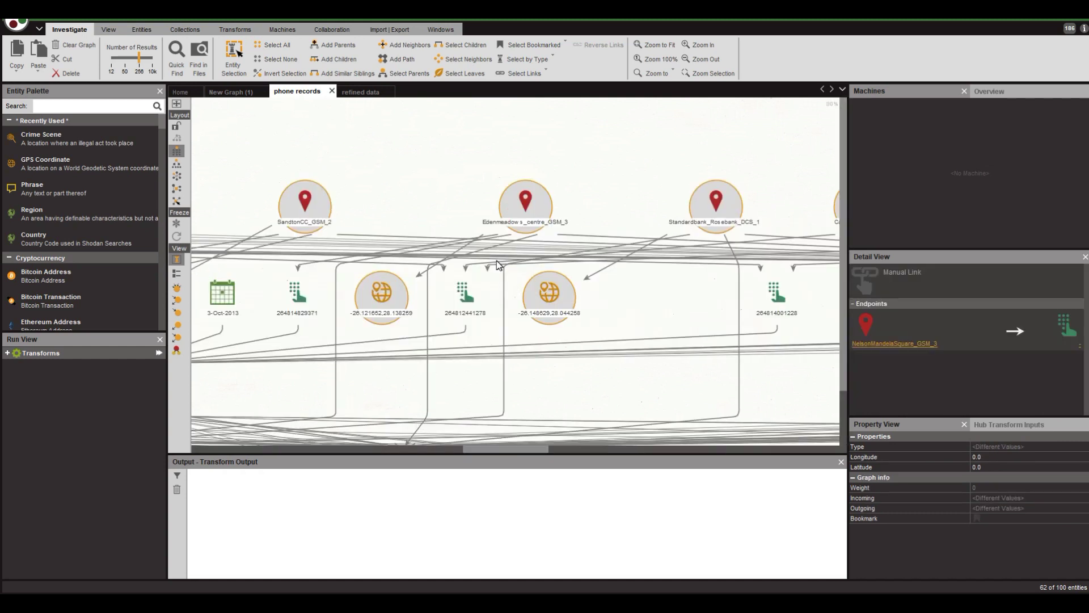
drag(406, 216, 512, 149)
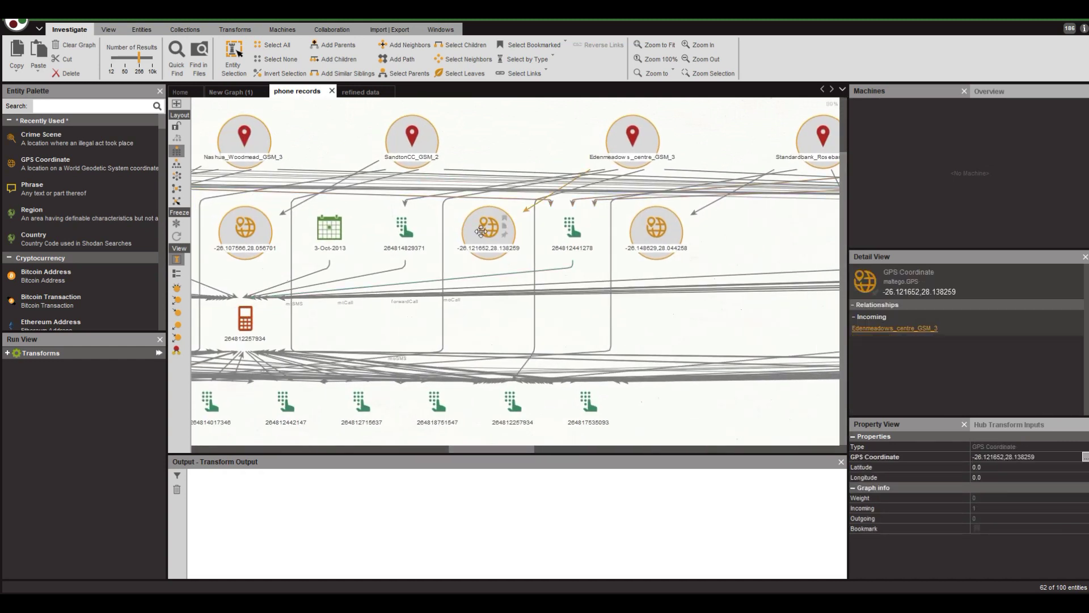
drag(481, 231, 513, 206)
click(679, 397)
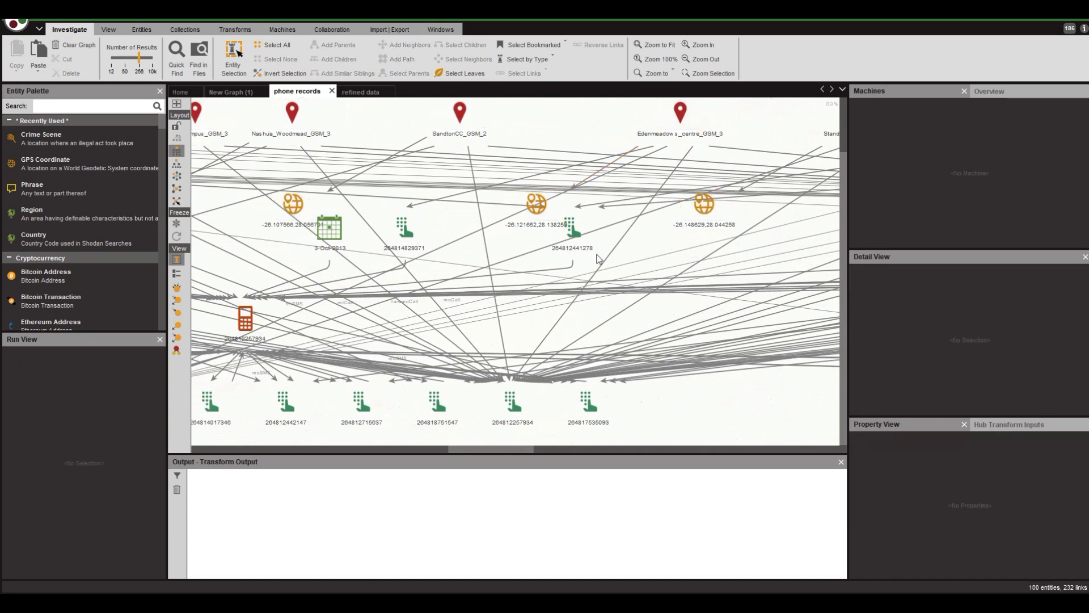
Select all GPS Coordinate entities by type and move them below the rest of the phone records graph
click(526, 204)
click(645, 249)
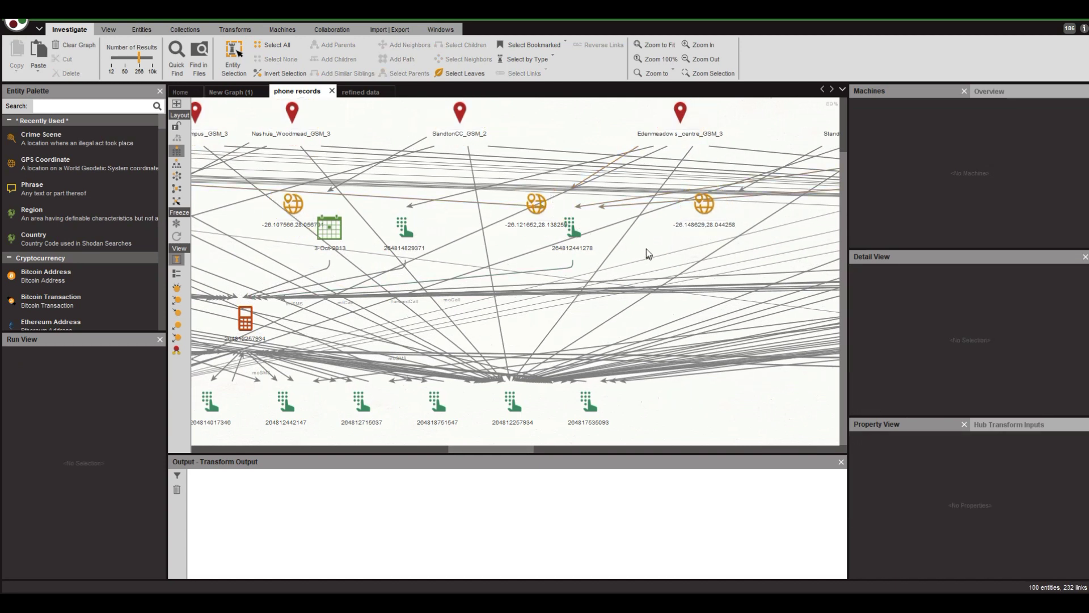
click(535, 60)
click(527, 89)
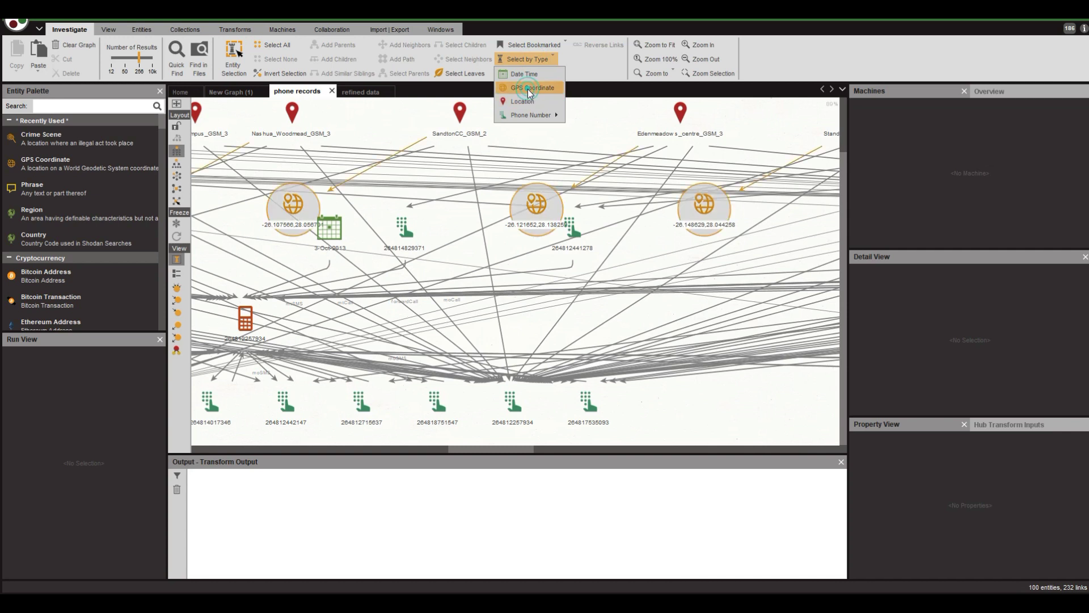
drag(568, 274, 563, 365)
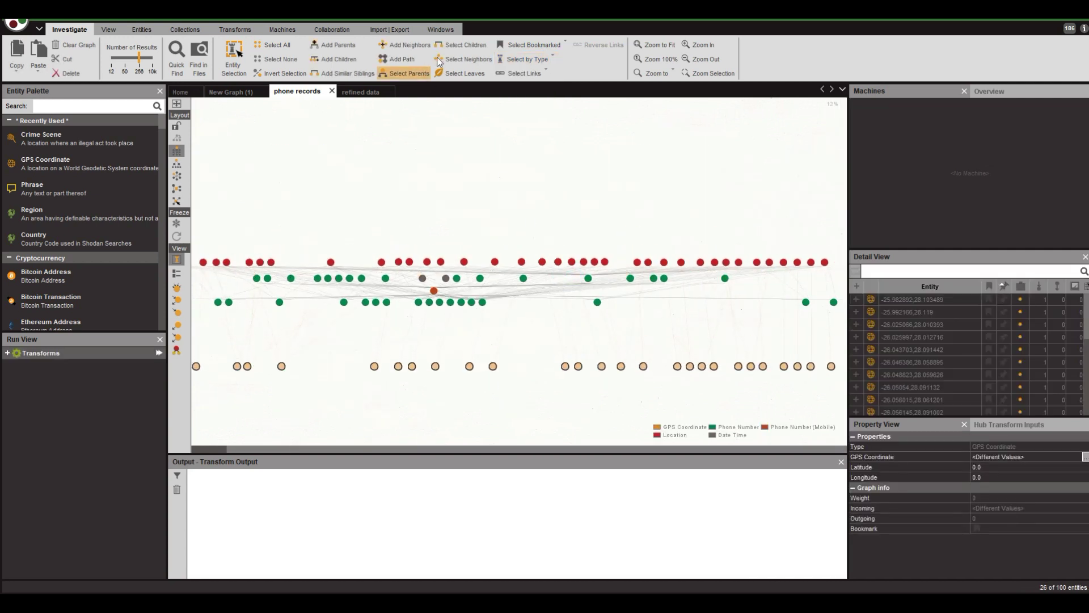
Select all Location entities by type and move them into a row between the phone numbers and the GPS coordinates
click(505, 60)
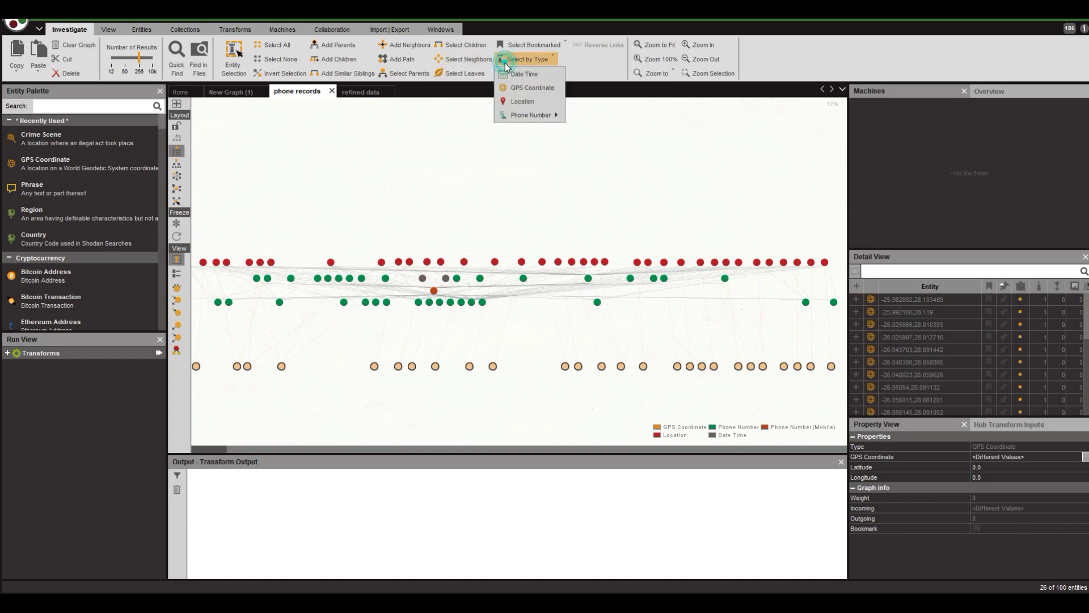
click(522, 101)
drag(480, 276, 481, 356)
scroll(502, 384, up, 5)
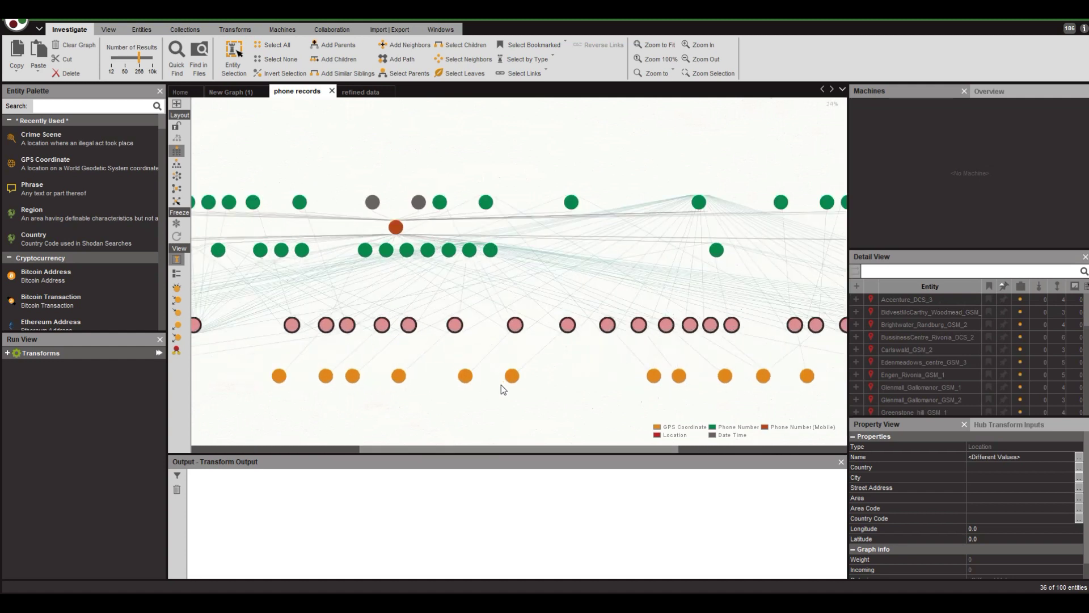
scroll(497, 377, up, 1)
click(349, 347)
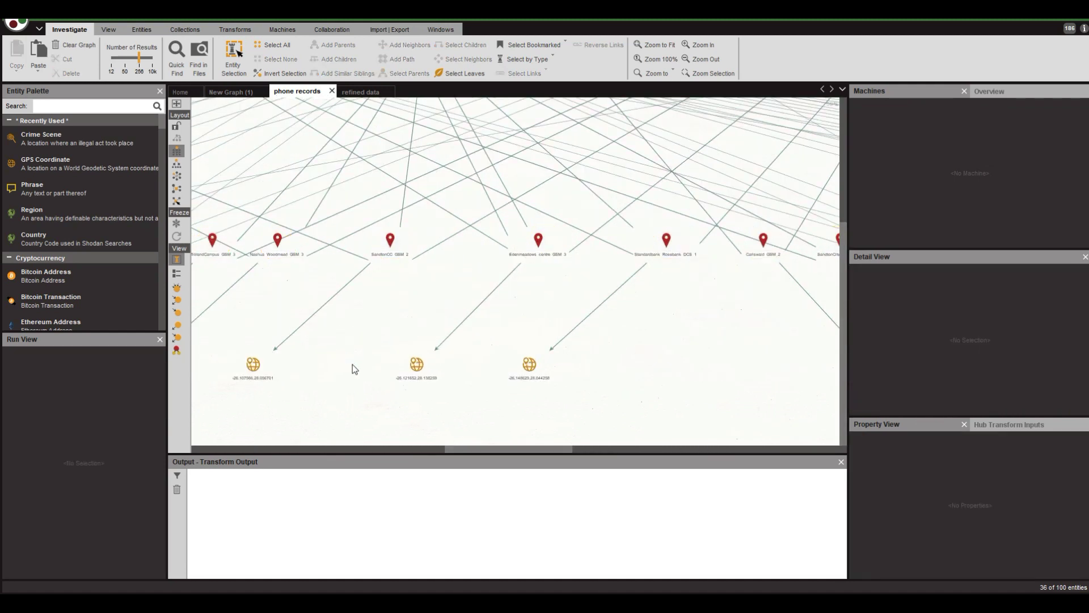
Run the To Location [Using nominatim.openstreetmap.org] transform on the GPS coordinate -25.992166,28.119 linked to MidrandCampus_GSM_3
drag(365, 356, 623, 288)
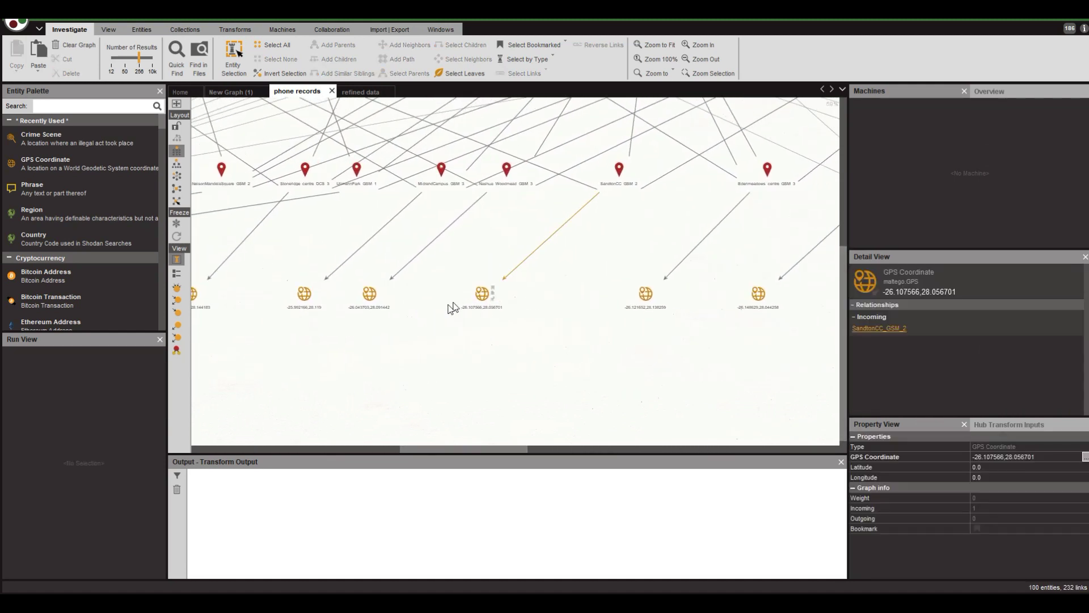
click(304, 293)
scroll(305, 331, up, 1)
scroll(305, 332, up, 1)
drag(325, 328, 393, 323)
right_click(367, 282)
right_click(368, 283)
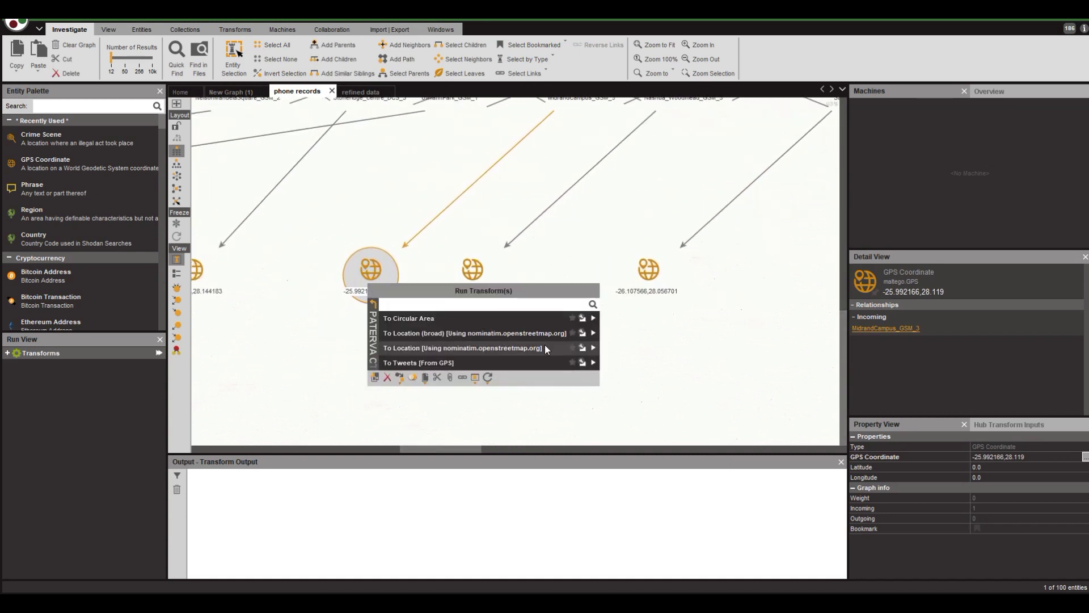
click(594, 349)
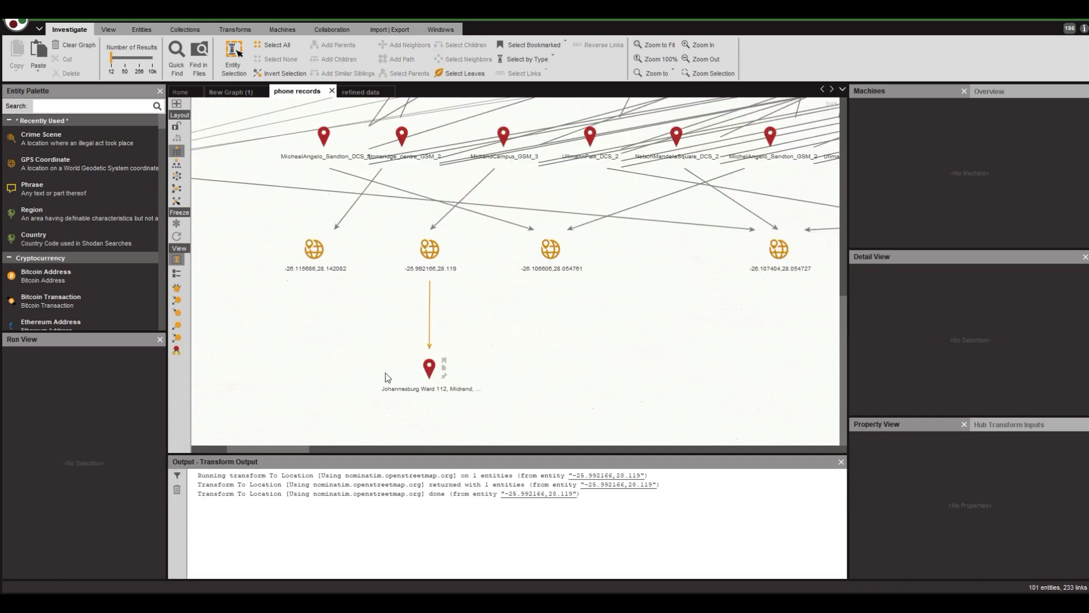
Pull the MidrandCampus_GSM_3 tower away from its neighbours and examine the details of the location generated from its GPS coordinate
click(503, 137)
drag(504, 135, 504, 167)
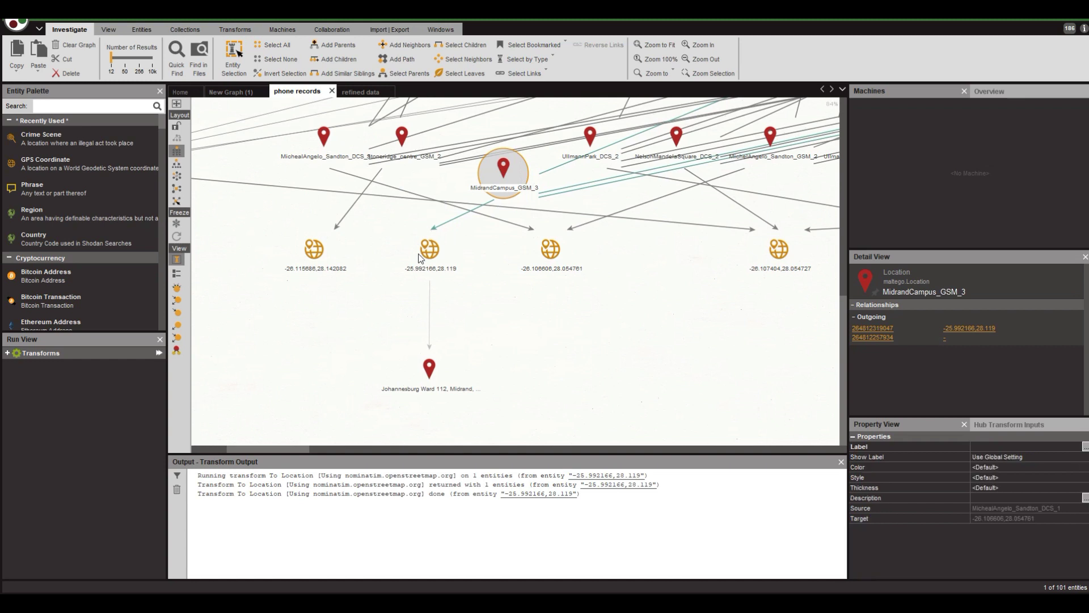
click(429, 364)
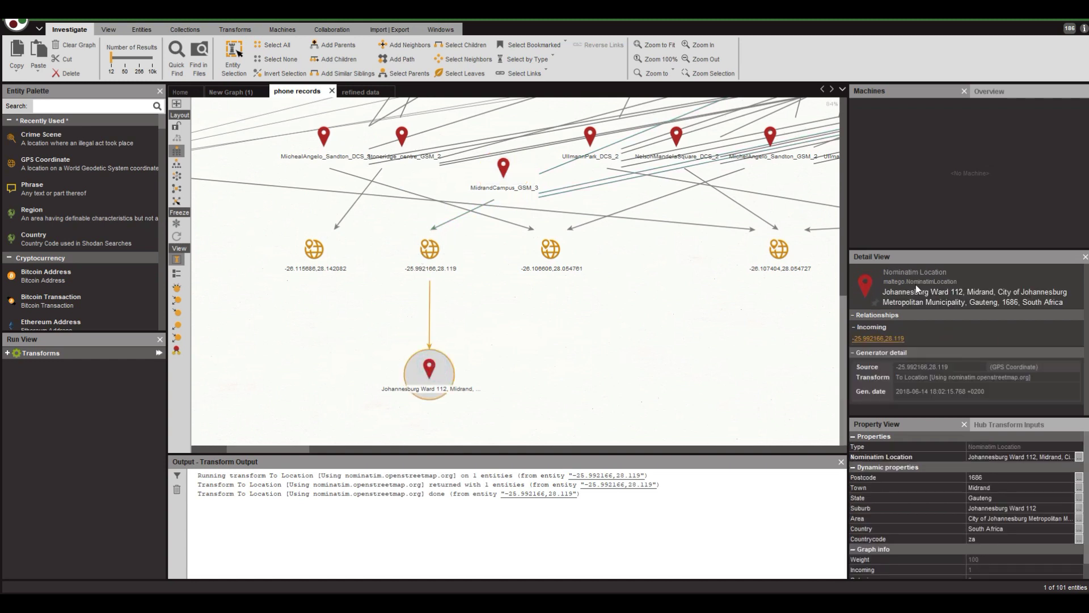
Run the To Tweets [From GPS] transform on the GPS coordinate -25.992166,28.119 with a radius of 1km
right_click(434, 263)
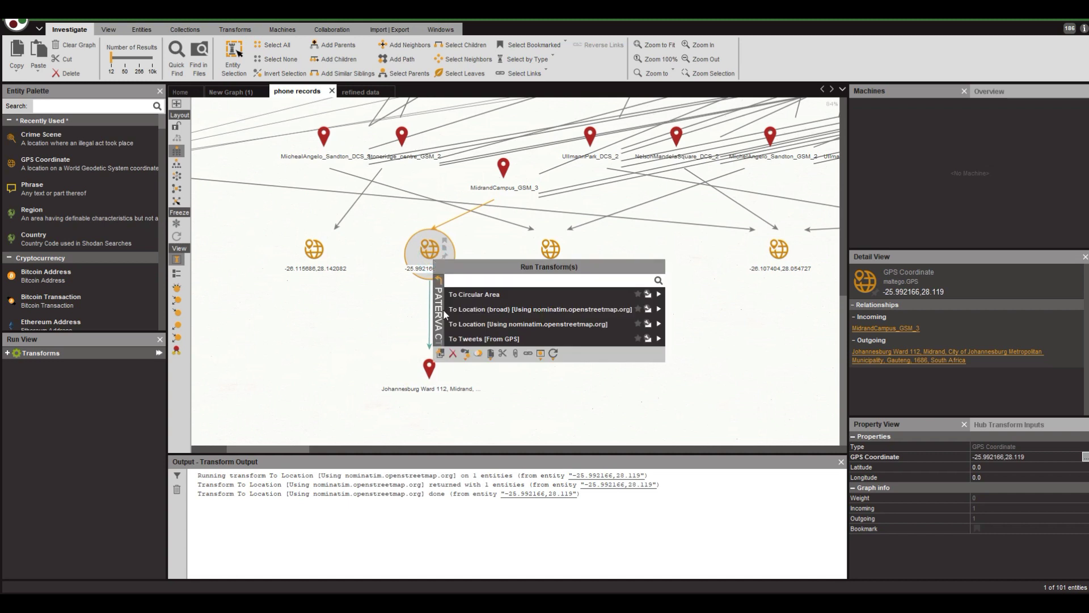
click(656, 339)
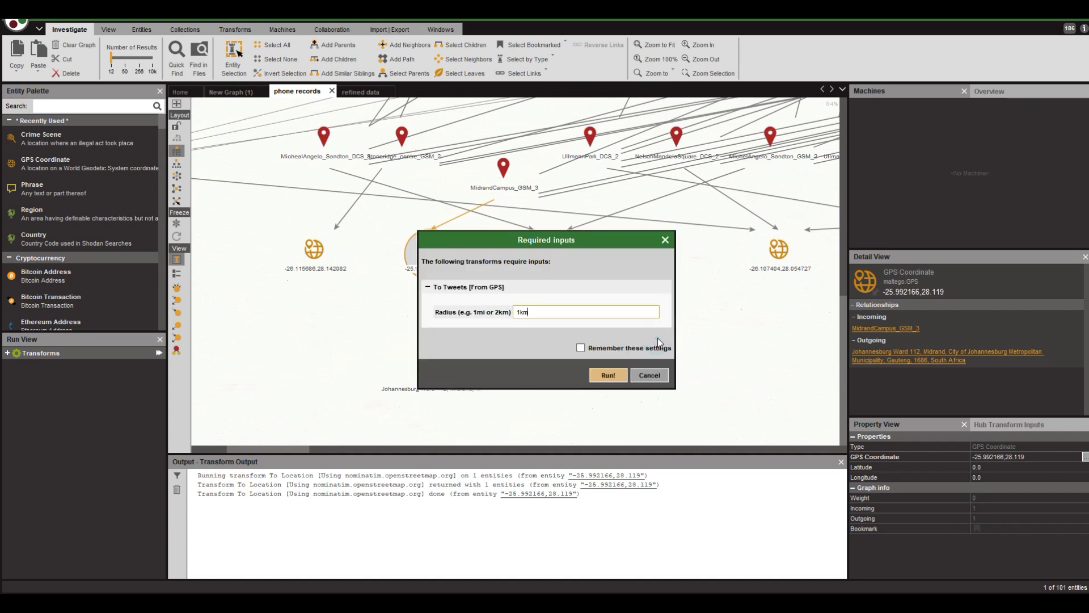
click(608, 375)
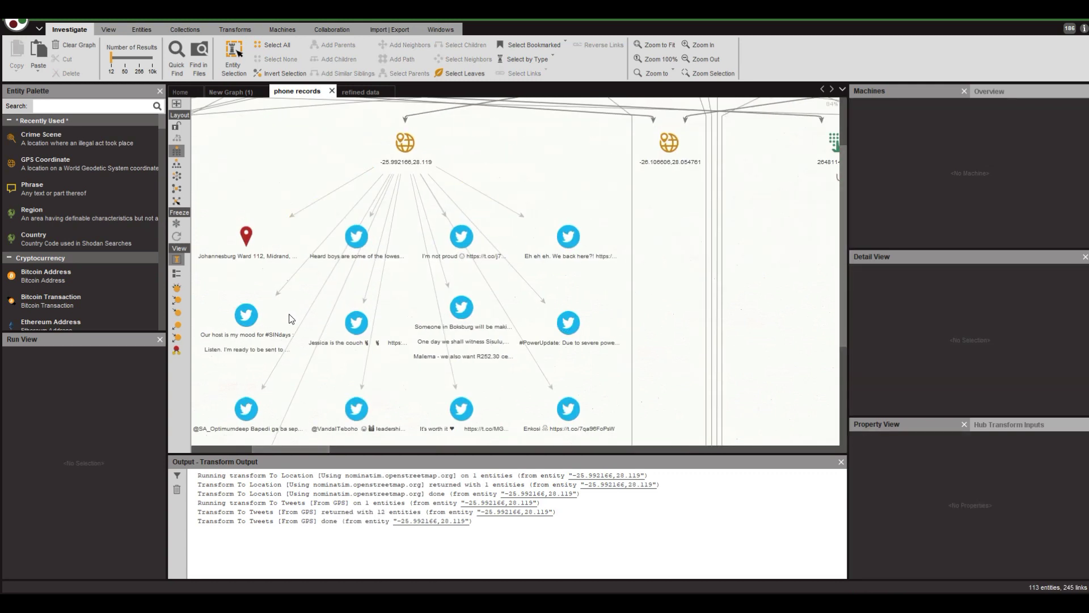
Examine the tweets linked to the Midrand Campus GPS coordinate and their place in the whole phone records graph
click(352, 259)
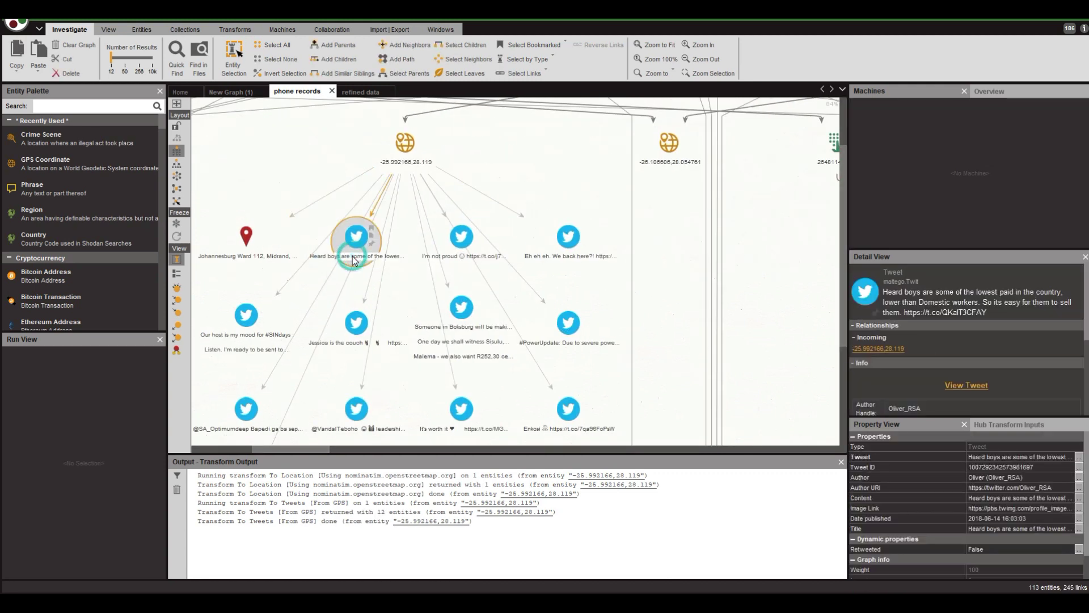
click(558, 290)
drag(556, 260, 759, 176)
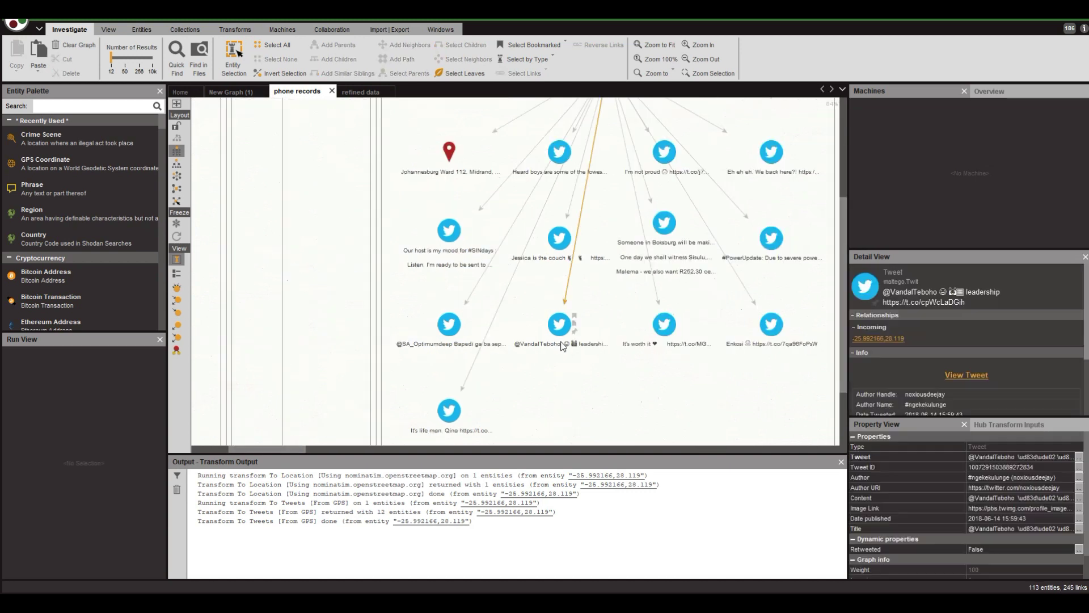
drag(544, 354, 306, 391)
scroll(504, 266, down, 5)
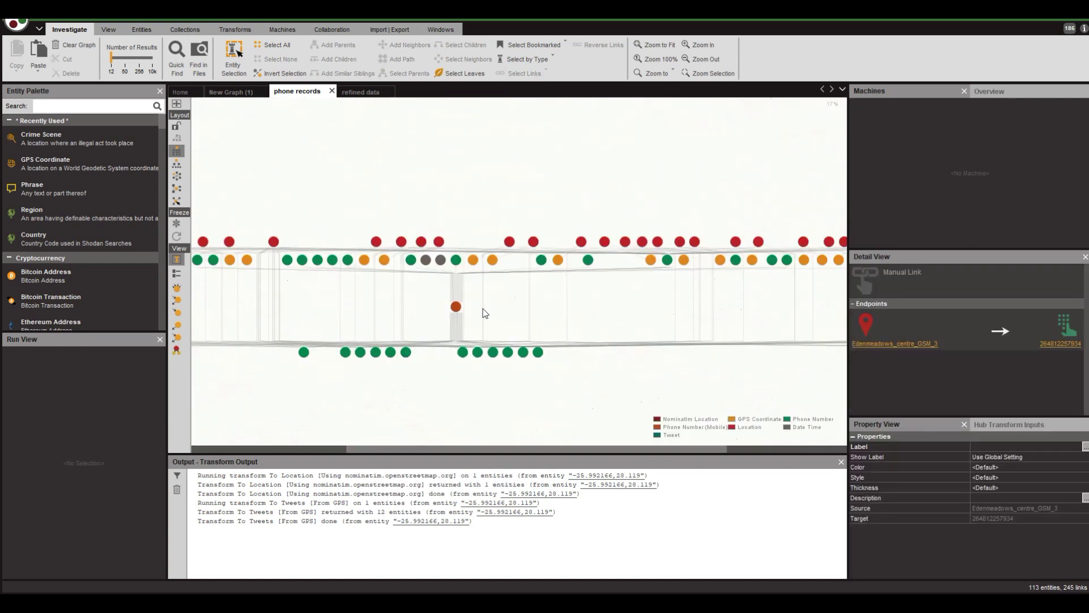
drag(482, 309, 561, 301)
scroll(562, 300, up, 3)
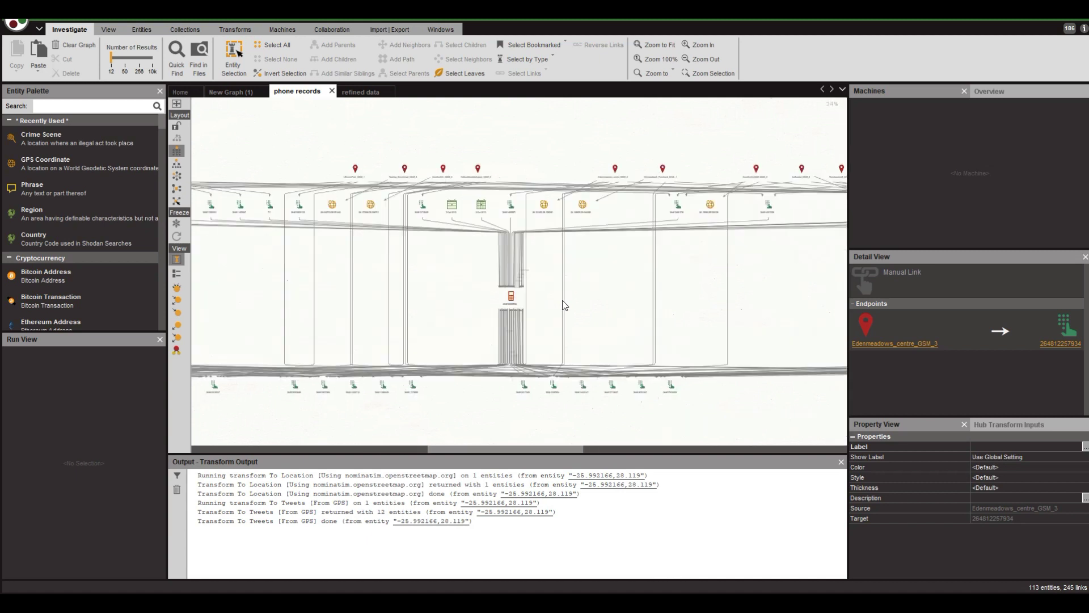
scroll(564, 305, up, 2)
click(564, 304)
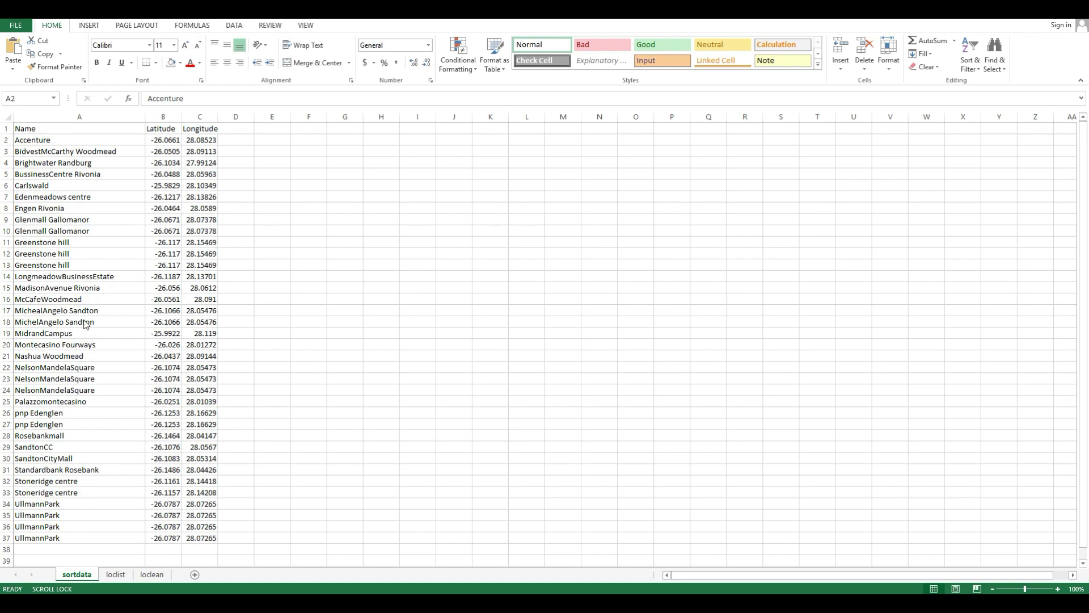
Switch to Google Earth and open sortdata.csv from the osint training folder for import
click(794, 602)
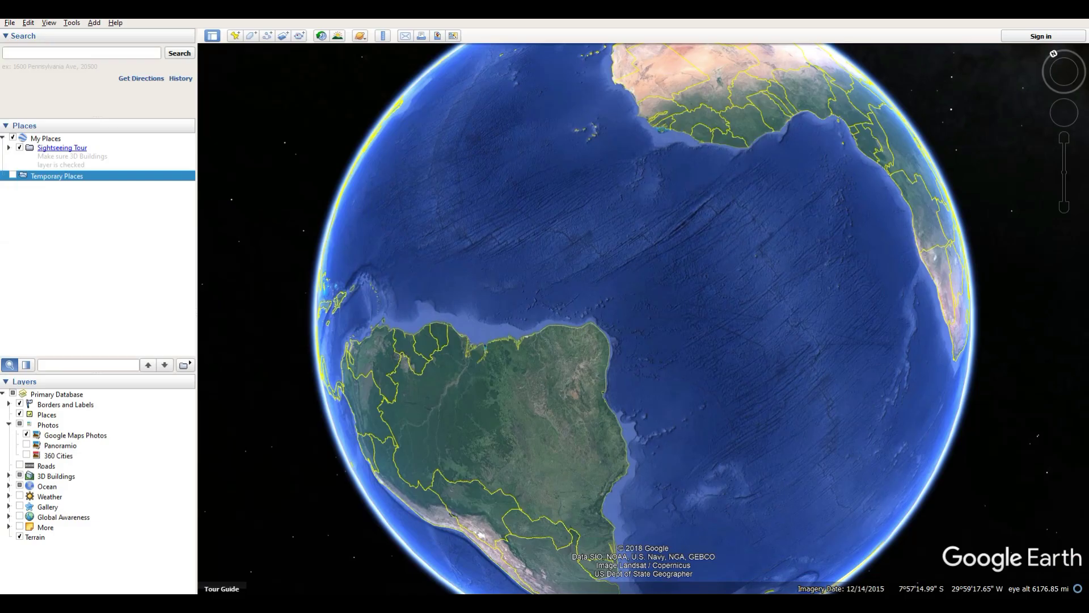
click(10, 24)
click(32, 116)
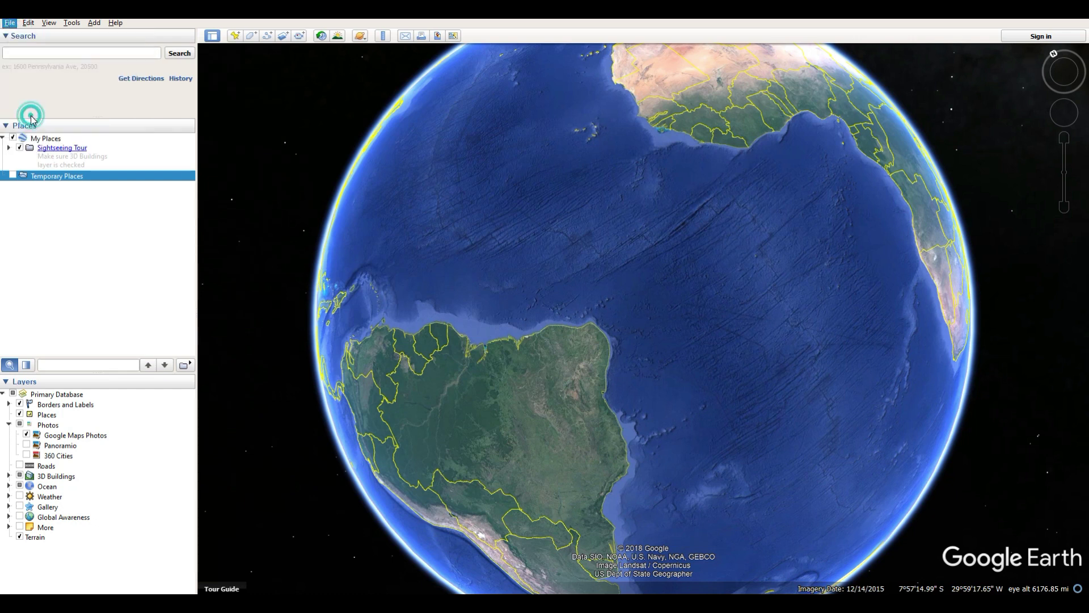
scroll(280, 229, down, 5)
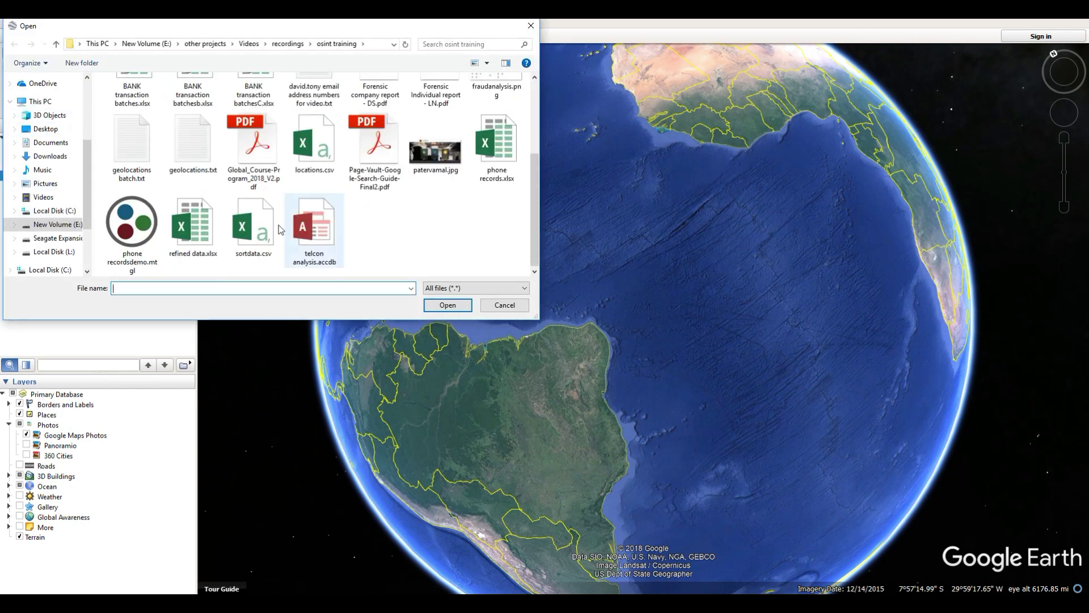
click(251, 227)
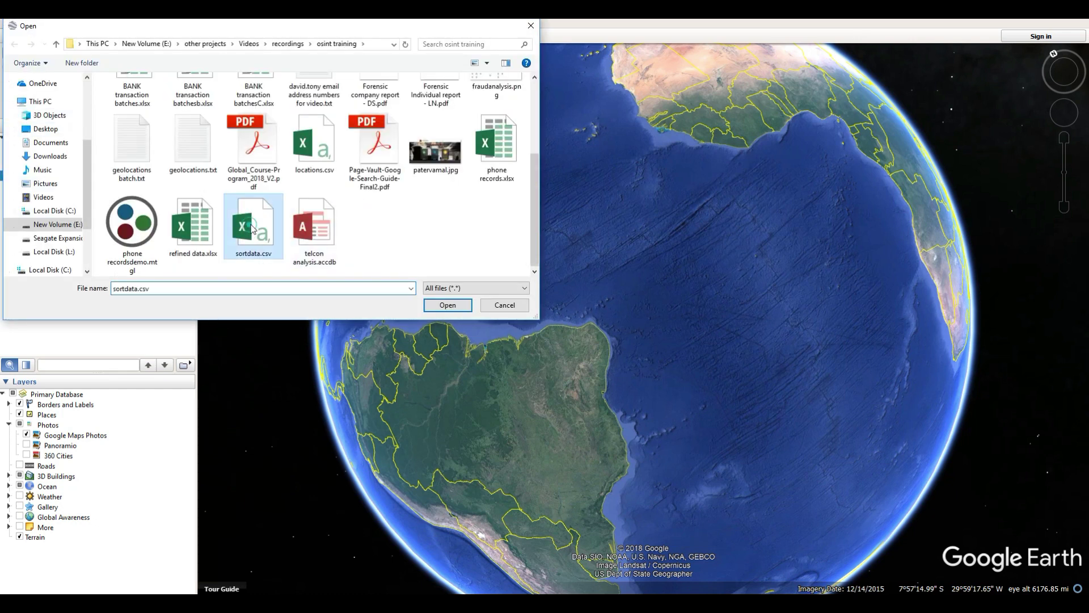
click(447, 305)
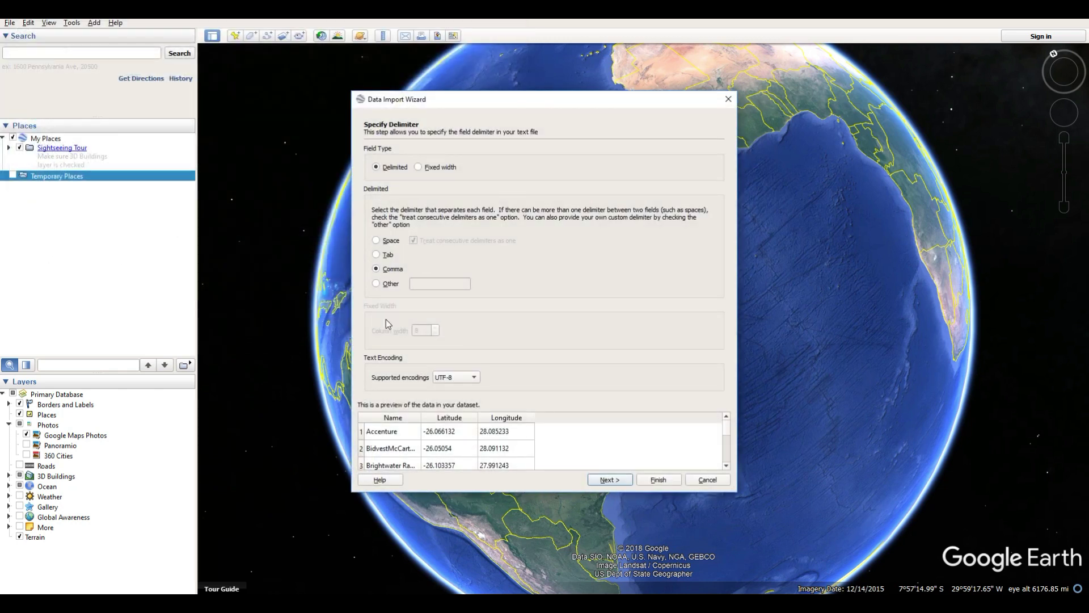
Import the comma-delimited data using the Latitude and Longitude fields, accept the suggested field types, and decline a style template
click(608, 480)
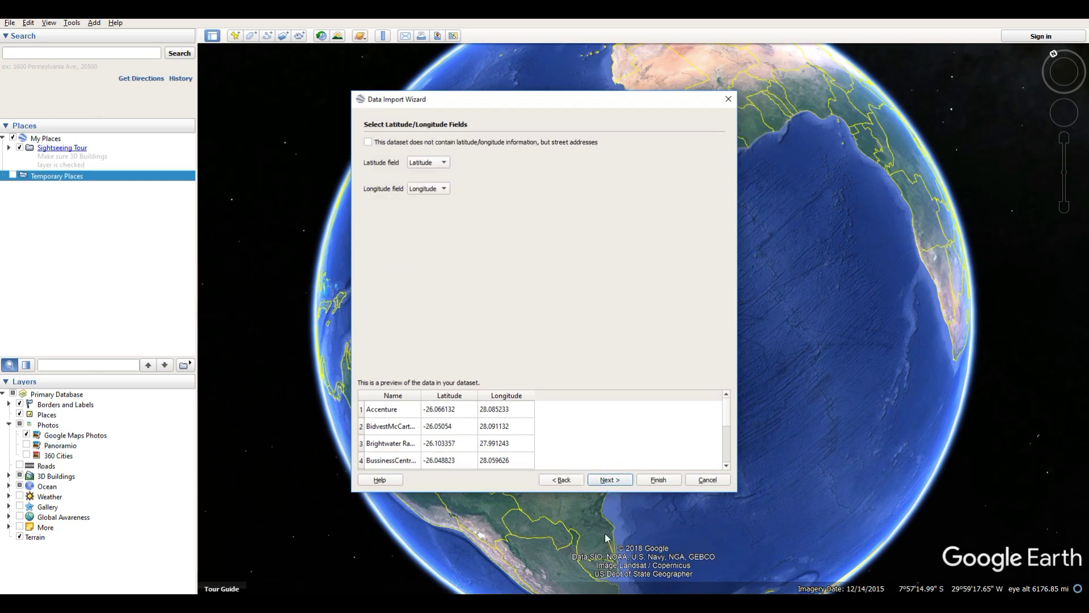
click(608, 480)
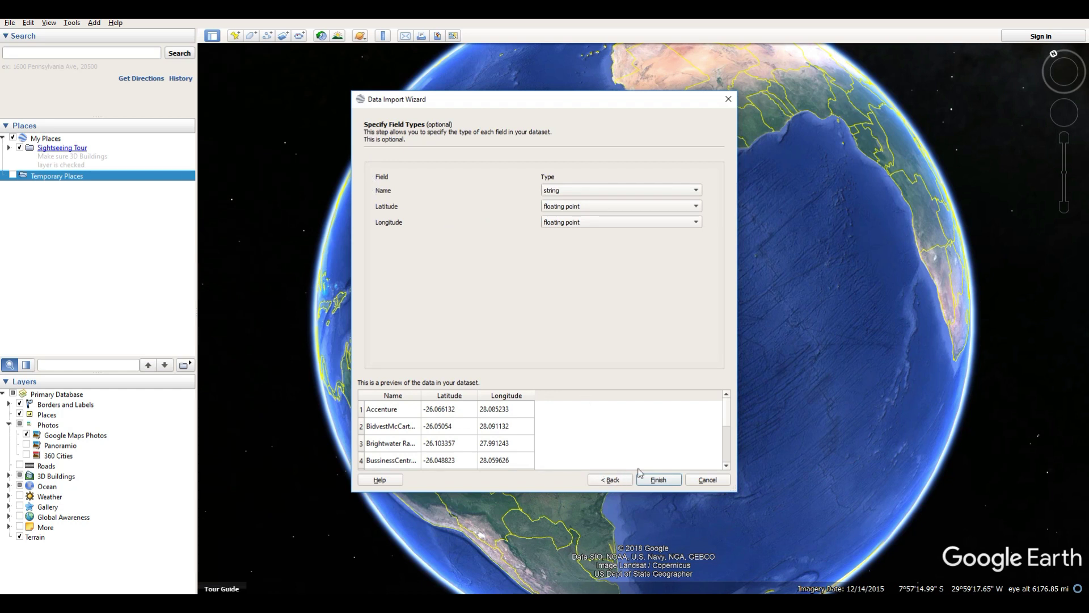
click(659, 480)
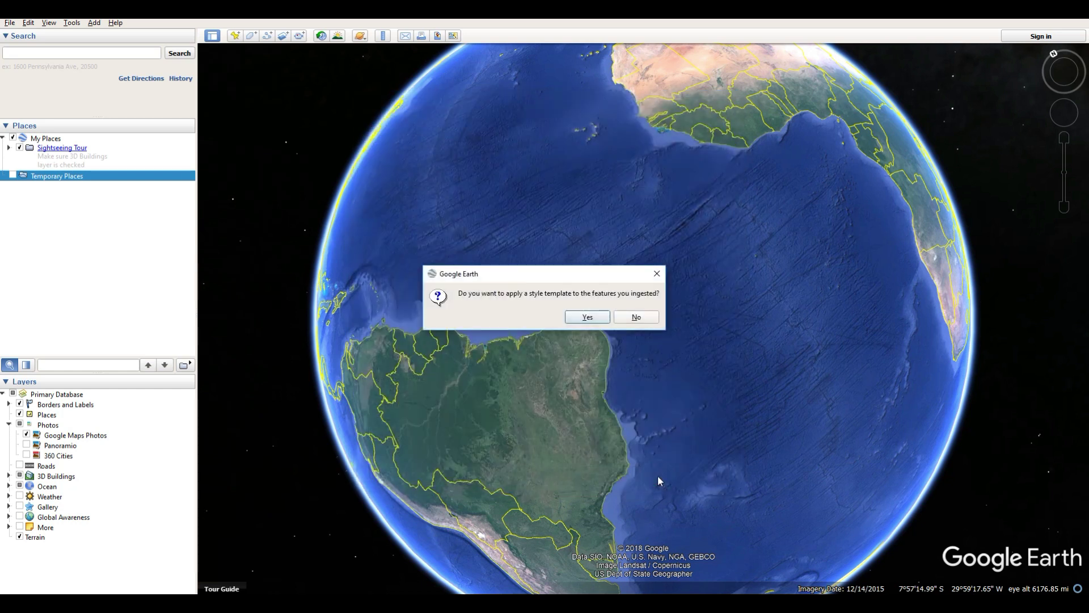
click(636, 317)
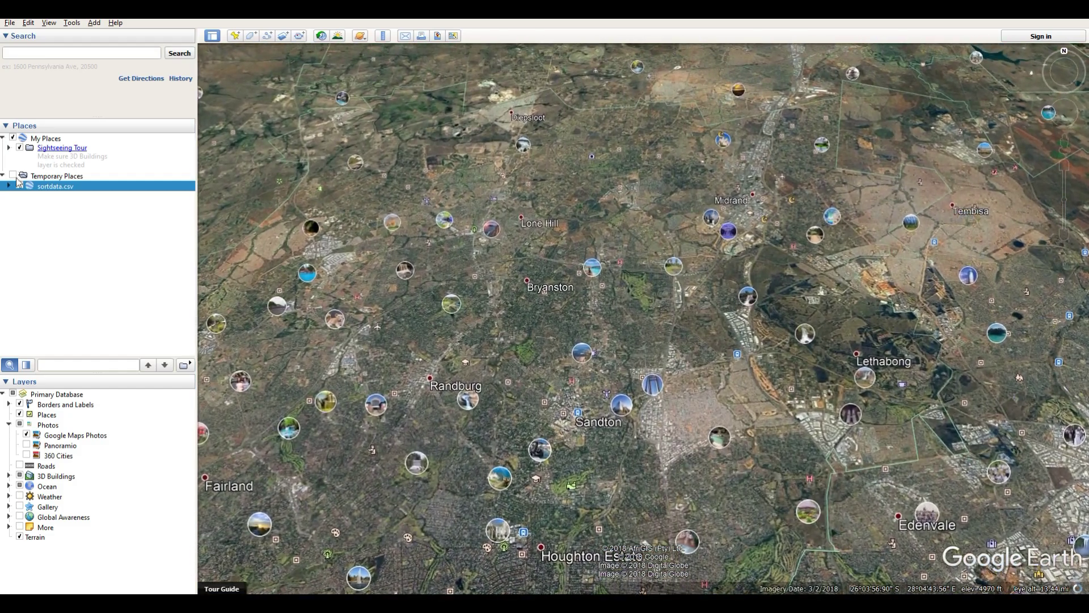
Turn on the imported sortdata.csv layer on the map and expand its sortdata folder to list the placemarks
click(20, 186)
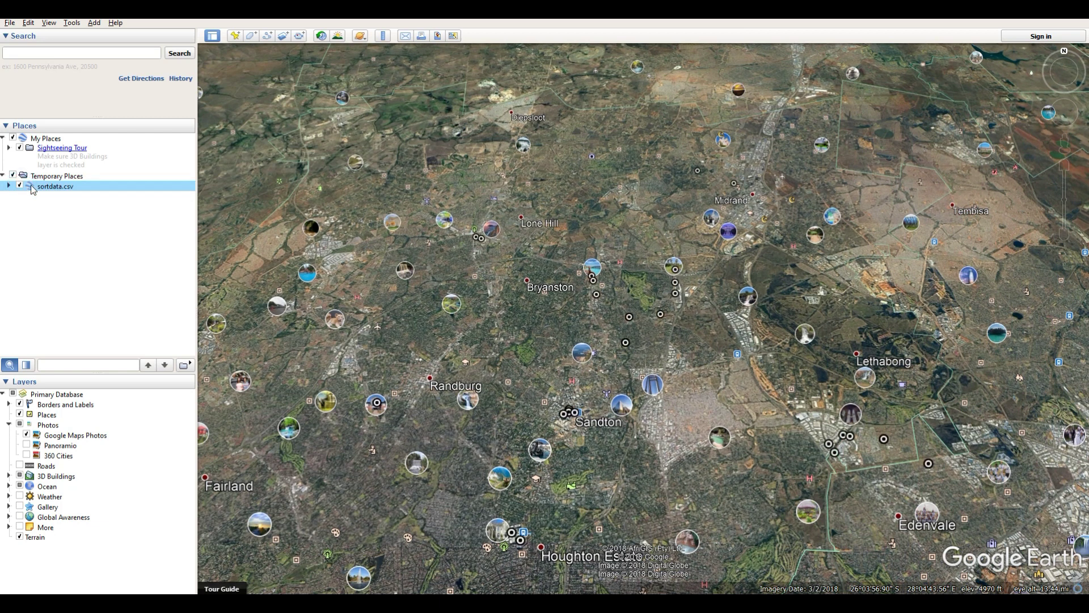
click(7, 187)
double_click(45, 197)
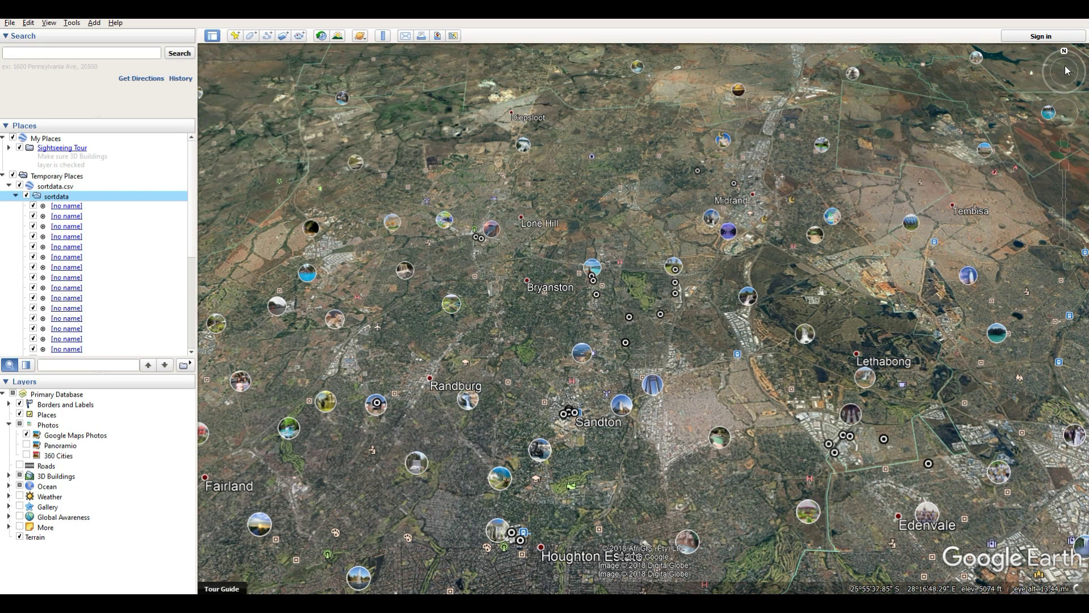
Examine the name and coordinates of the MadisonAvenue Rivonia and Standardbank Rosebank tower placemarks on the map
mouse_move(1065, 72)
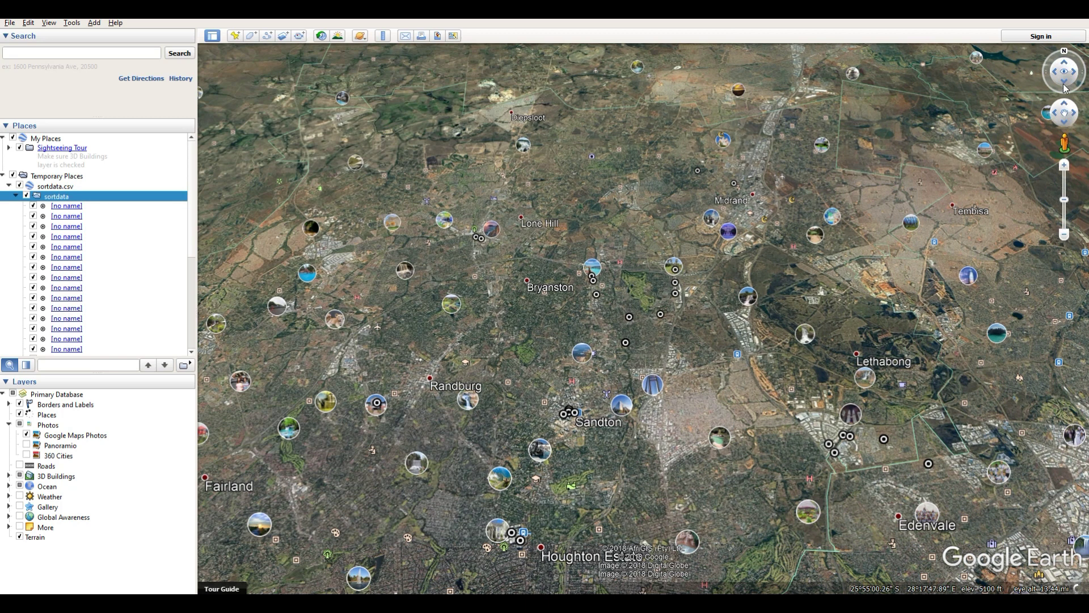
drag(1066, 87, 1064, 85)
drag(671, 195, 692, 317)
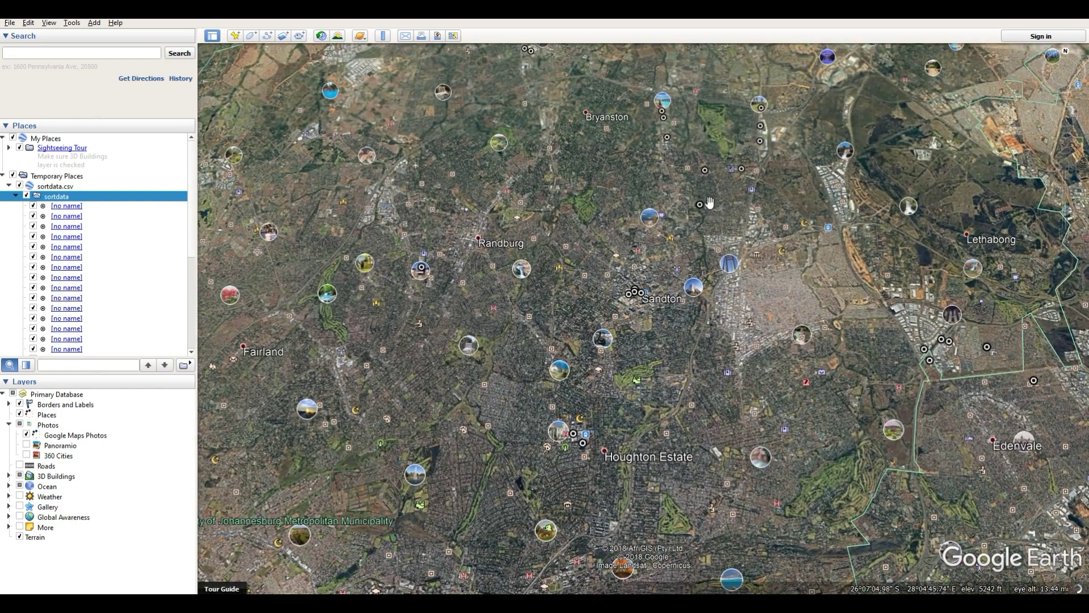
click(668, 139)
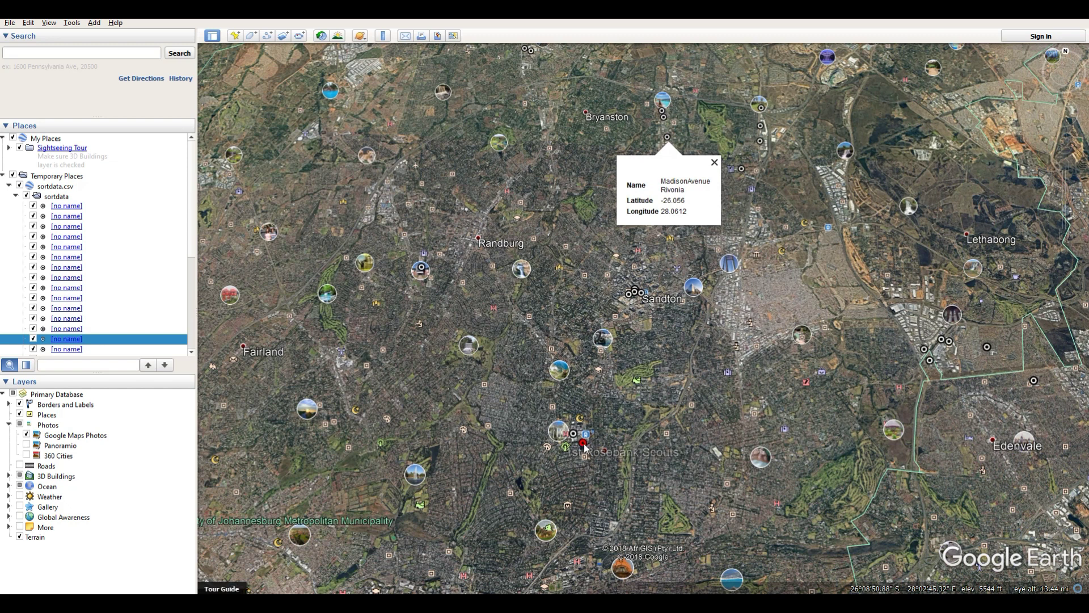
scroll(580, 449, up, 3)
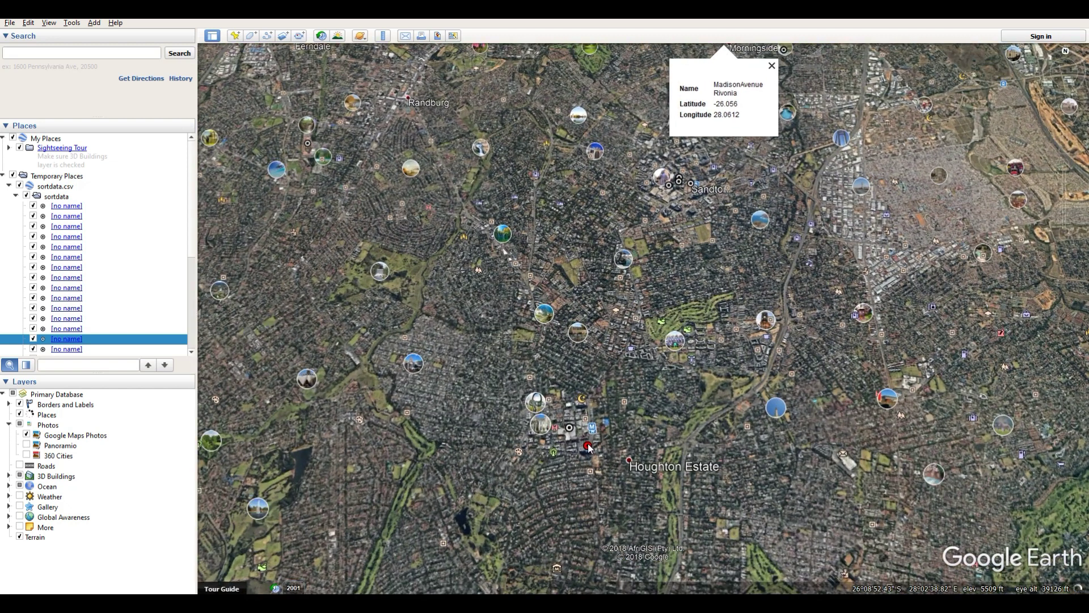
click(588, 448)
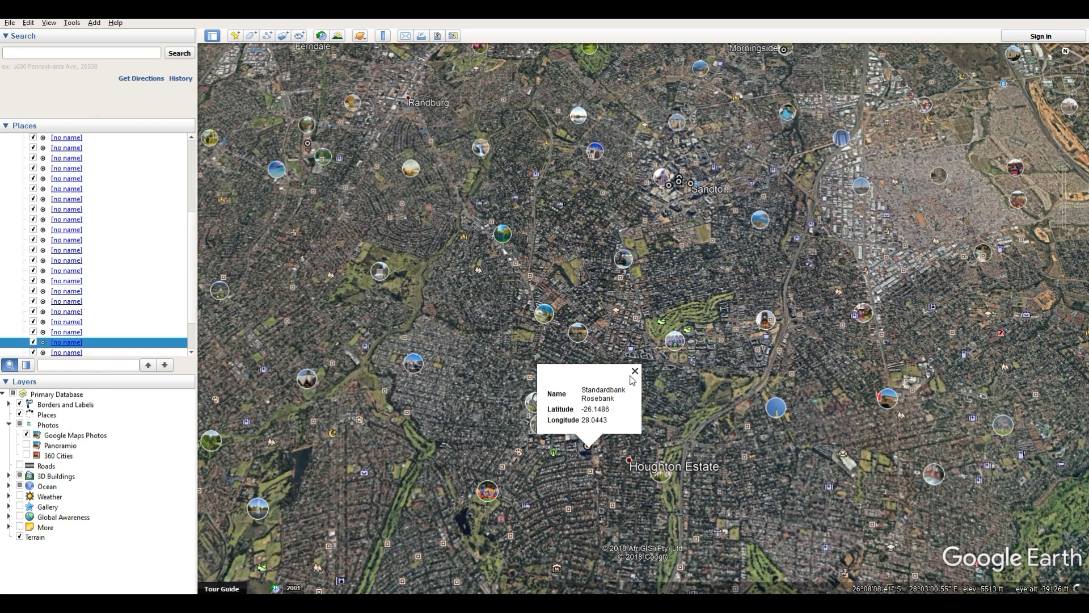